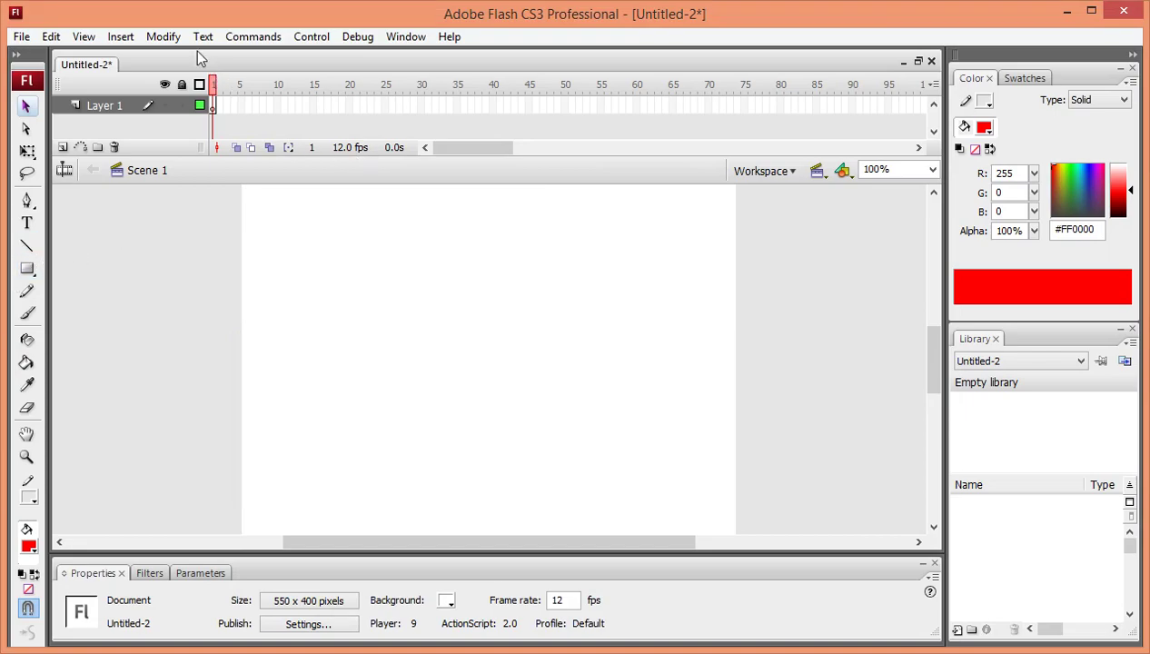
# Show the rulers and add a horizontal guide across the stage at about 250 px on the vertical ruler
pyautogui.click(83, 37)
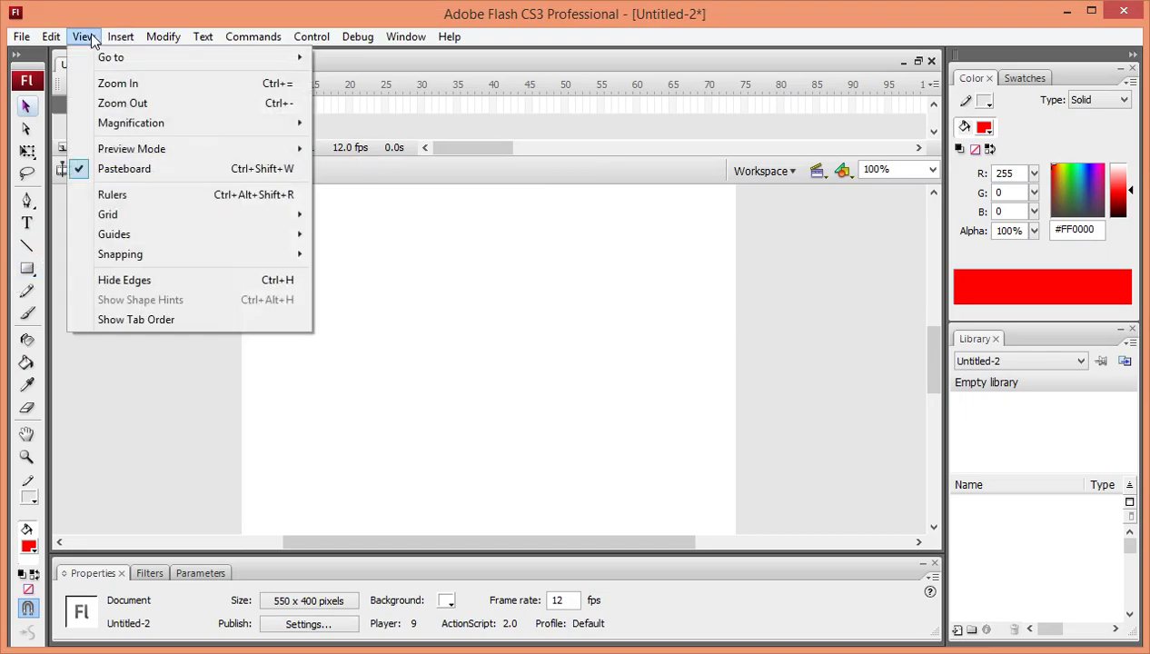
pyautogui.click(125, 198)
pyautogui.moveTo(461, 200); pyautogui.dragTo(498, 421)
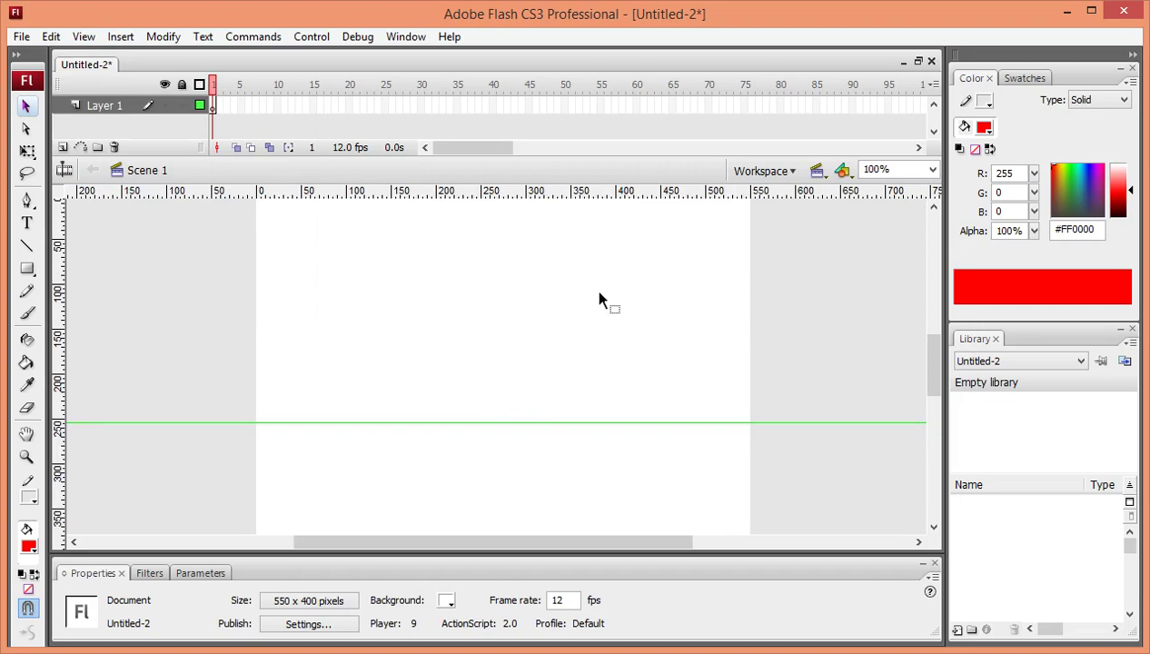
# Draw a closed side-view car body outline with the Pen tool, about 265 px wide, with its base along the guide
pyautogui.click(28, 200)
pyautogui.click(104, 226)
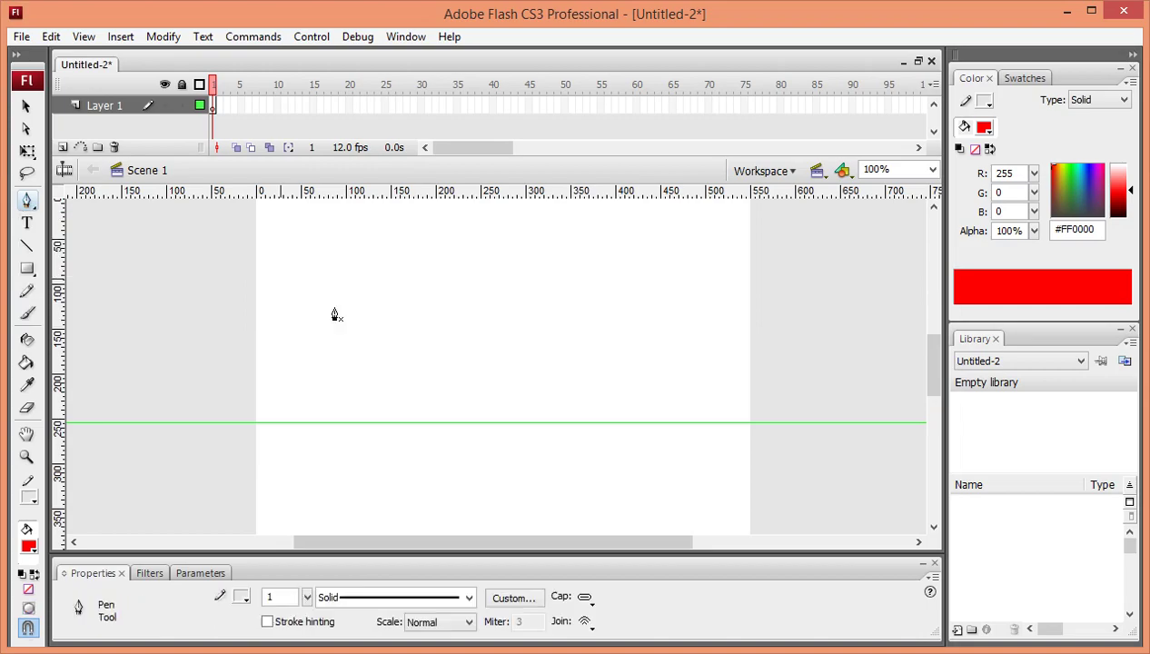
pyautogui.click(391, 423)
pyautogui.click(392, 390)
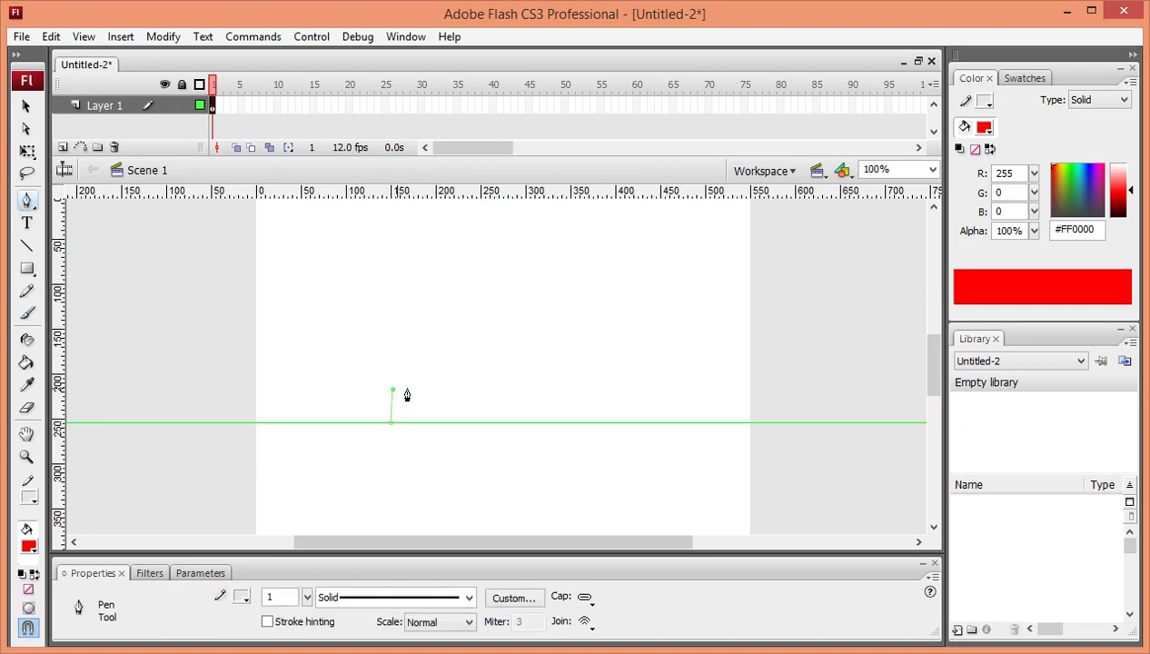
pyautogui.click(471, 388)
pyautogui.click(489, 355)
pyautogui.click(576, 357)
pyautogui.click(592, 384)
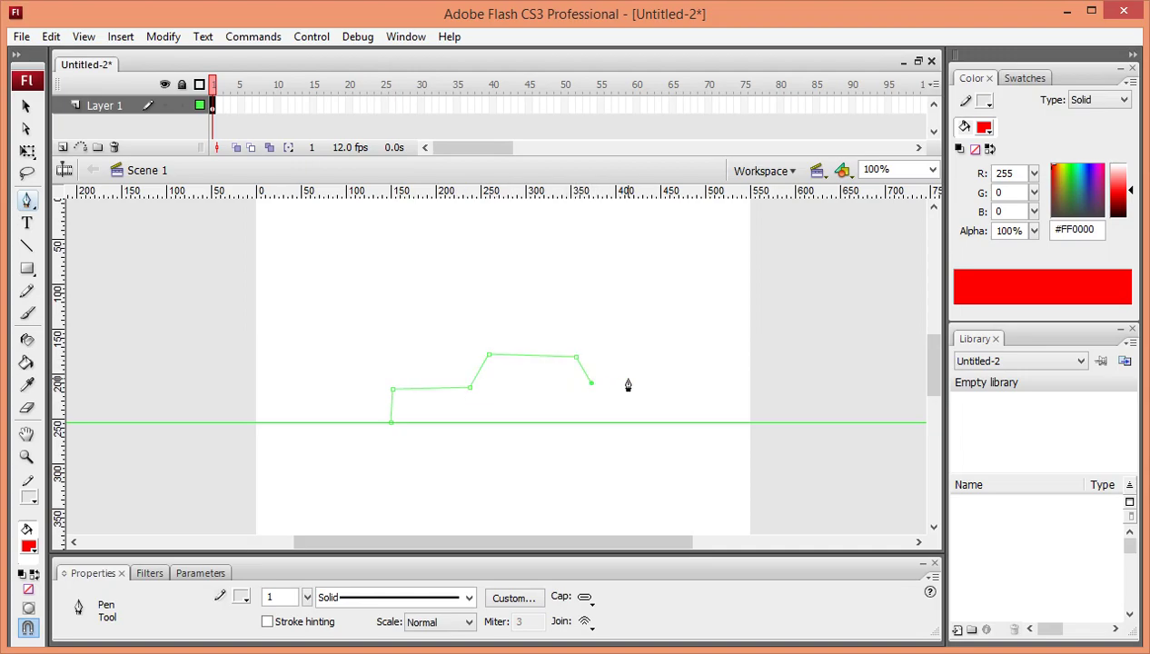
pyautogui.click(625, 389)
pyautogui.click(630, 423)
pyautogui.click(393, 424)
# Fill the car body with blue #0000FF using the Paint Bucket
pyautogui.click(28, 548)
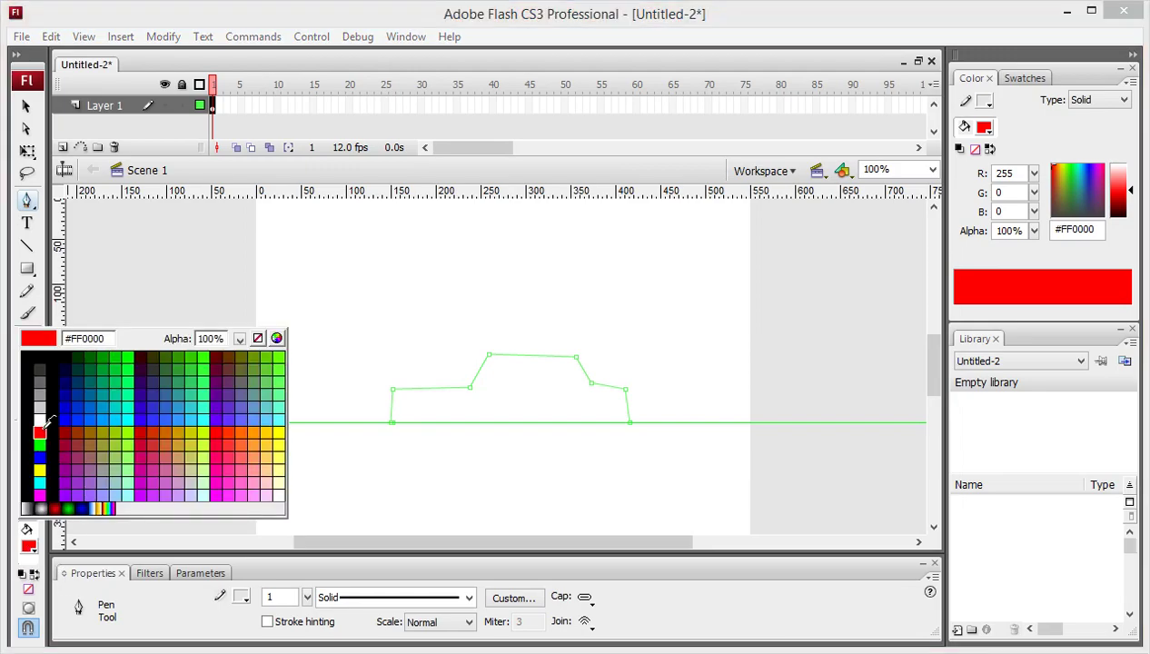
pyautogui.click(40, 457)
pyautogui.click(27, 362)
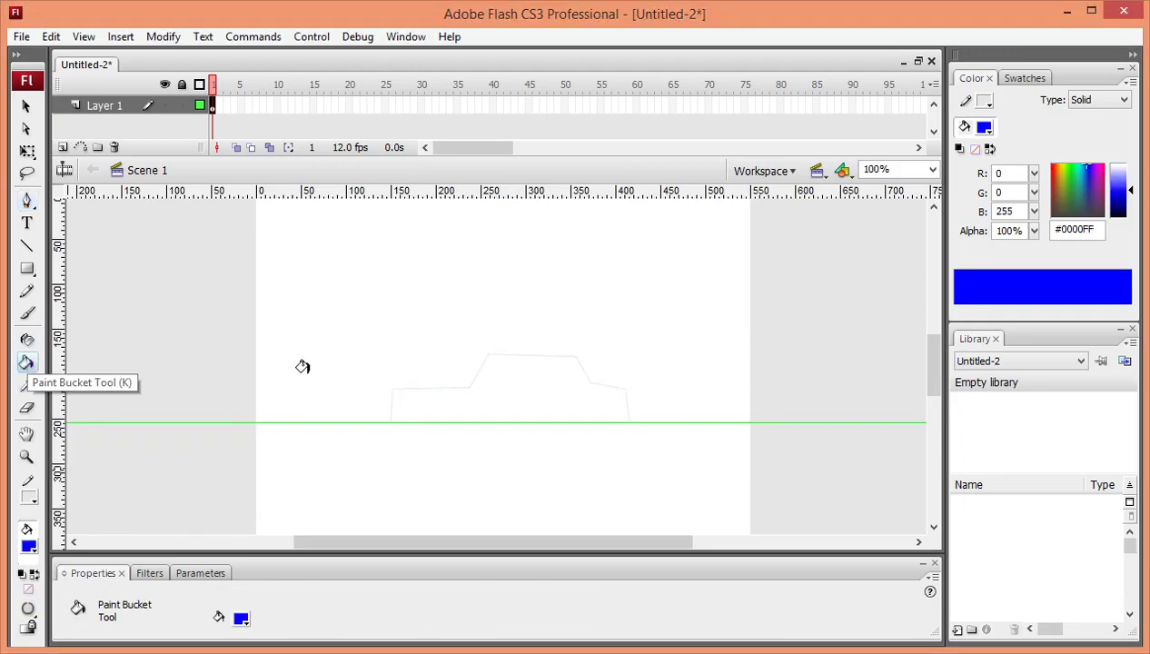
pyautogui.click(465, 386)
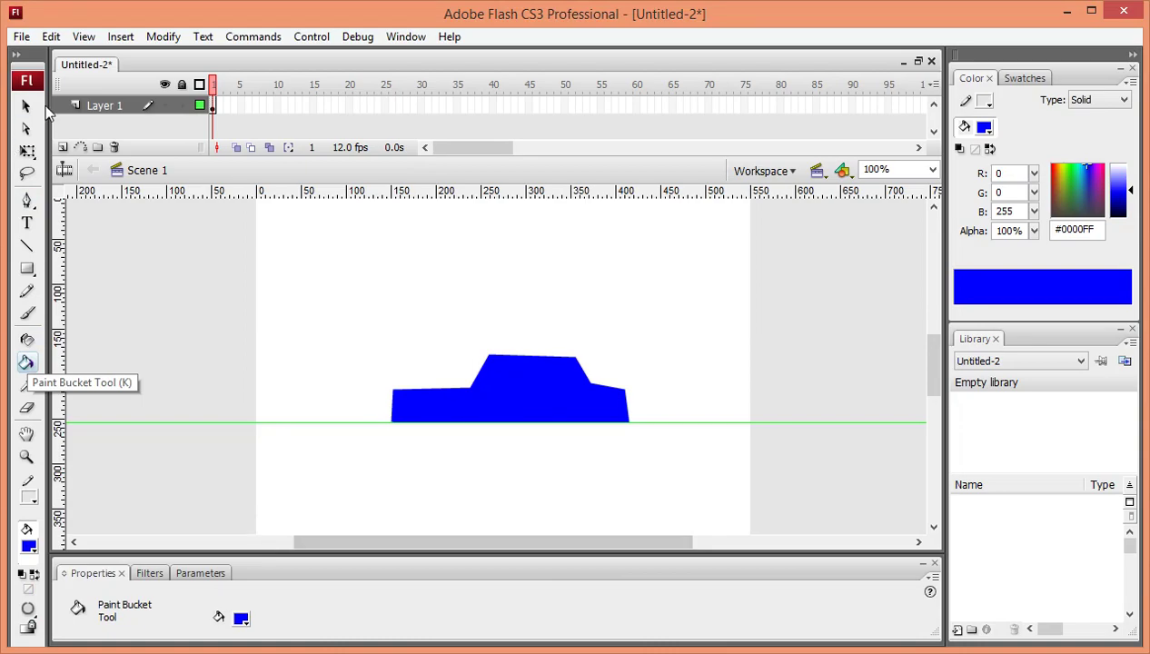
# Fill the car body with yellow #FFFF00 using the Paint Bucket
pyautogui.click(29, 546)
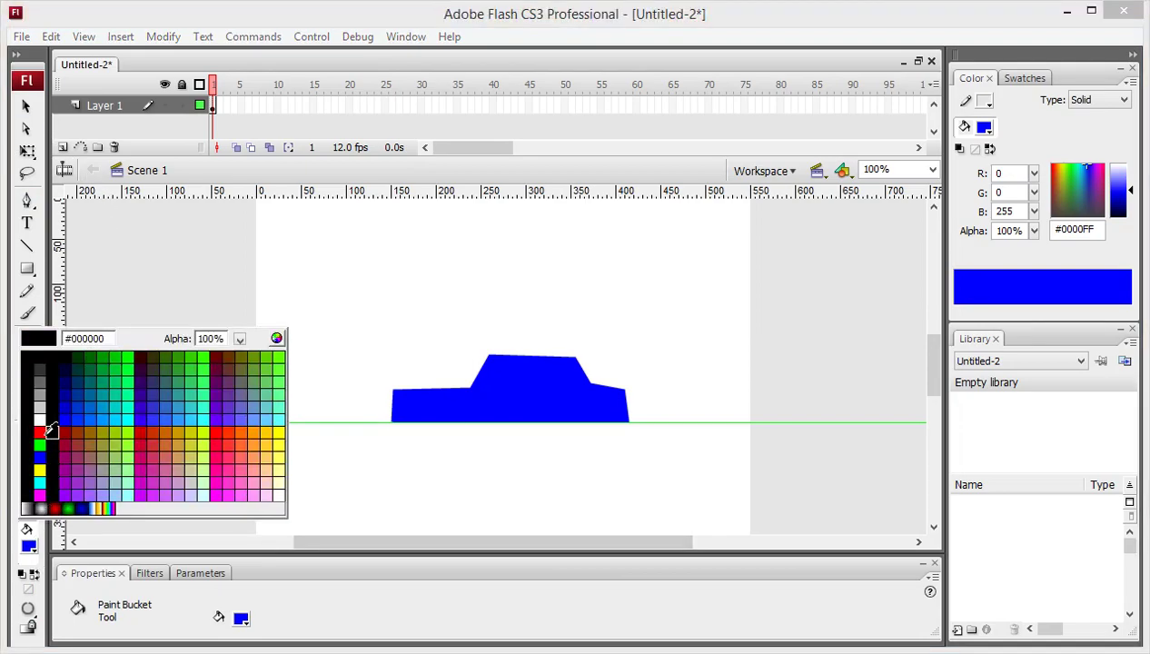
pyautogui.click(40, 470)
pyautogui.click(494, 389)
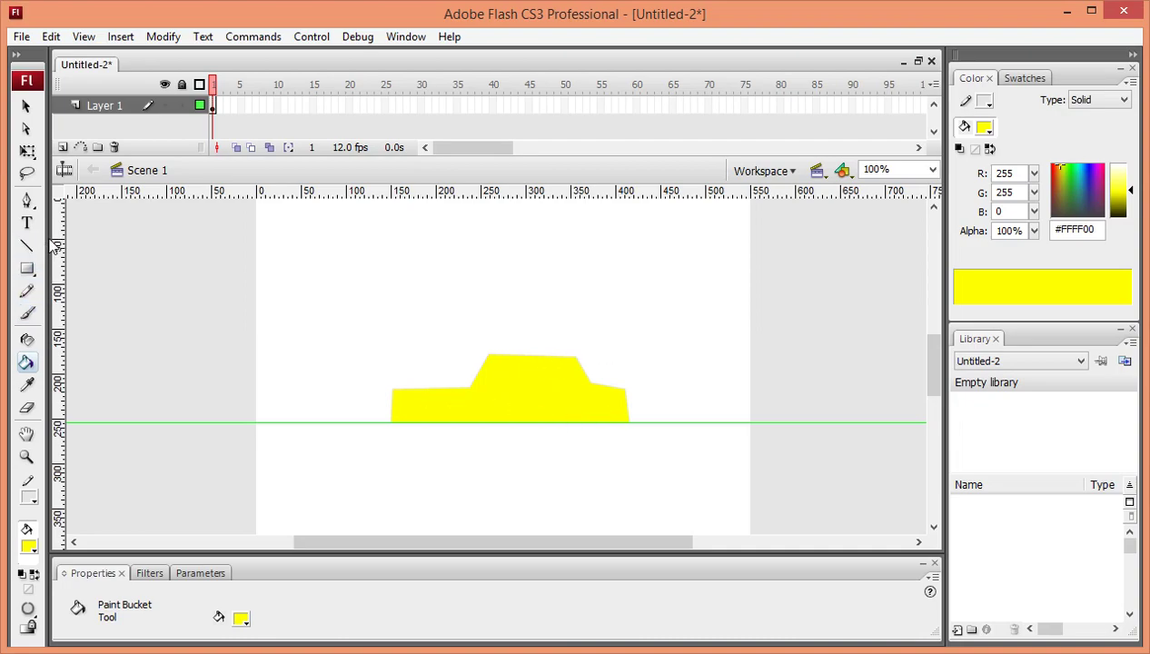
# Draw a closed four-sided front window outline with the Pen tool in the front half of the car's cabin
pyautogui.click(26, 200)
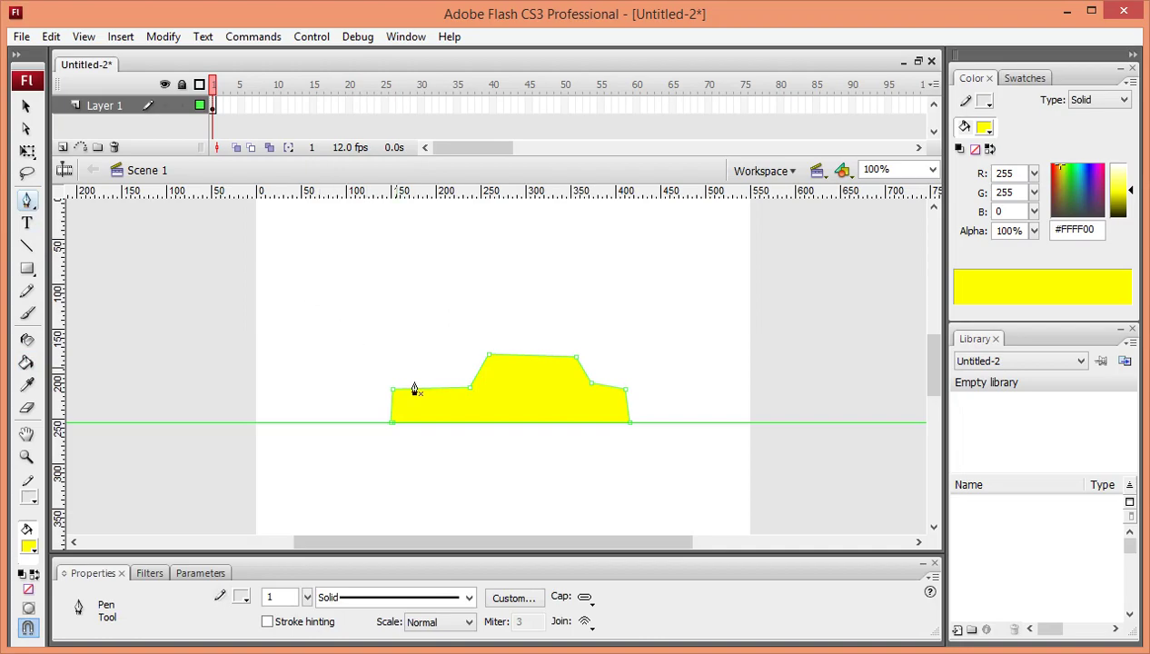
pyautogui.click(524, 387)
pyautogui.click(469, 388)
pyautogui.click(490, 368)
pyautogui.click(527, 386)
pyautogui.click(529, 389)
pyautogui.click(504, 388)
pyautogui.click(526, 365)
pyautogui.click(526, 384)
pyautogui.click(469, 389)
# Fill the front window with black #000000 using the Paint Bucket
pyautogui.click(26, 362)
pyautogui.click(29, 542)
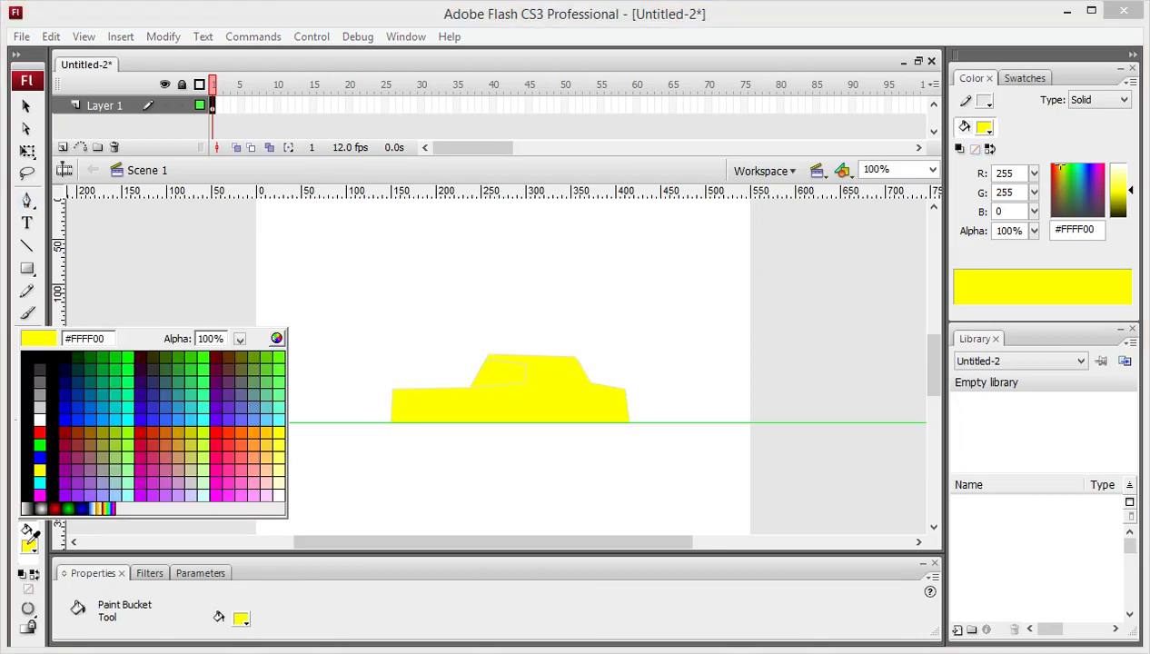
pyautogui.click(31, 356)
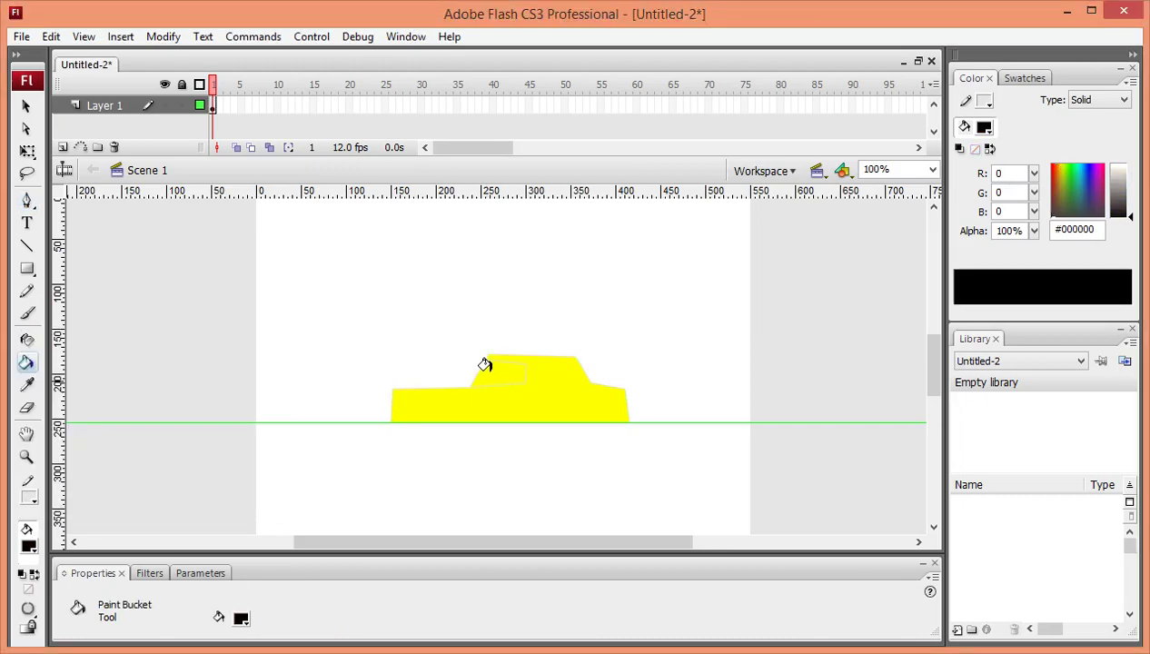
pyautogui.click(485, 367)
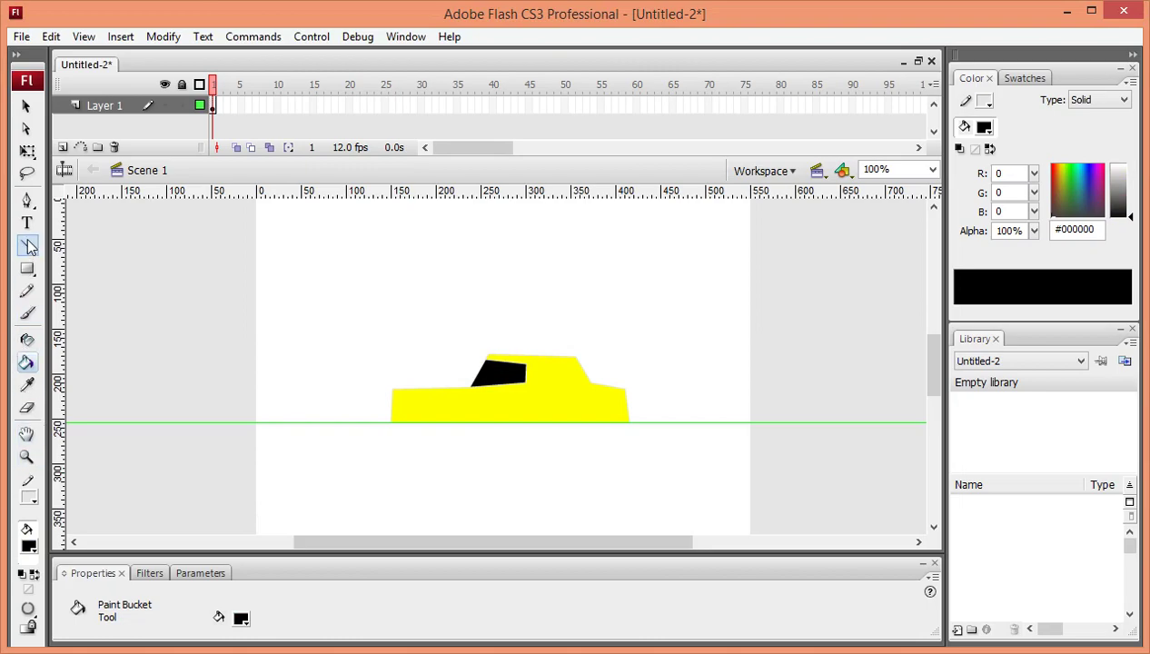
# Draw a closed rear window outline with the Pen tool behind the front window and fill it with black
pyautogui.click(26, 200)
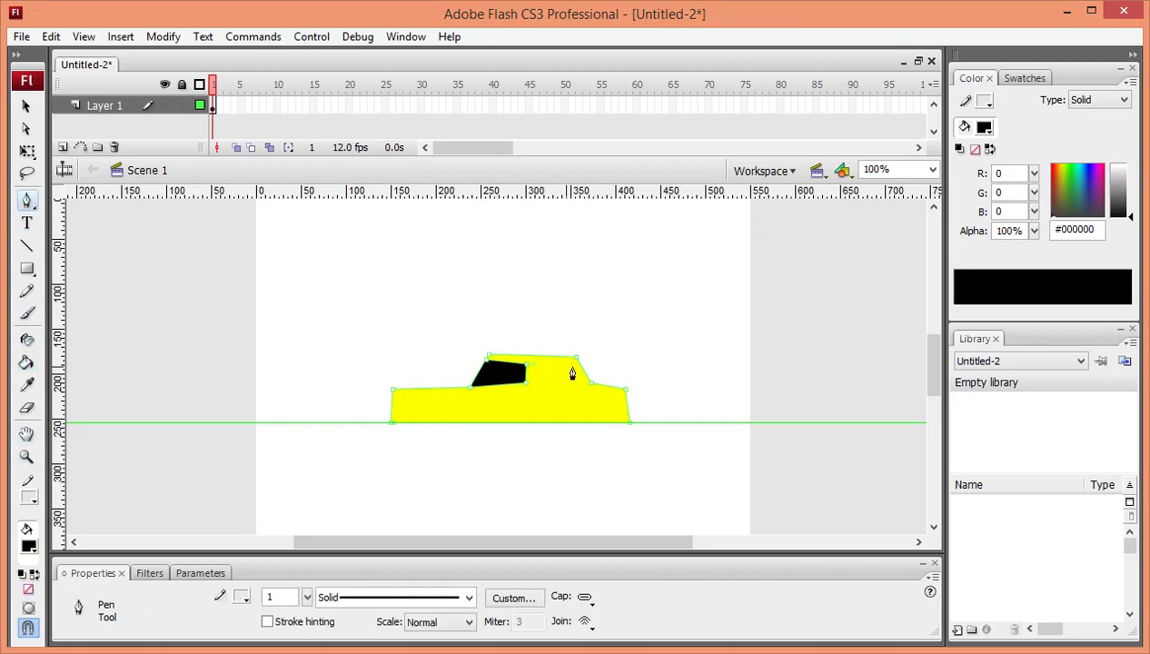
pyautogui.click(576, 365)
pyautogui.click(583, 387)
pyautogui.click(532, 387)
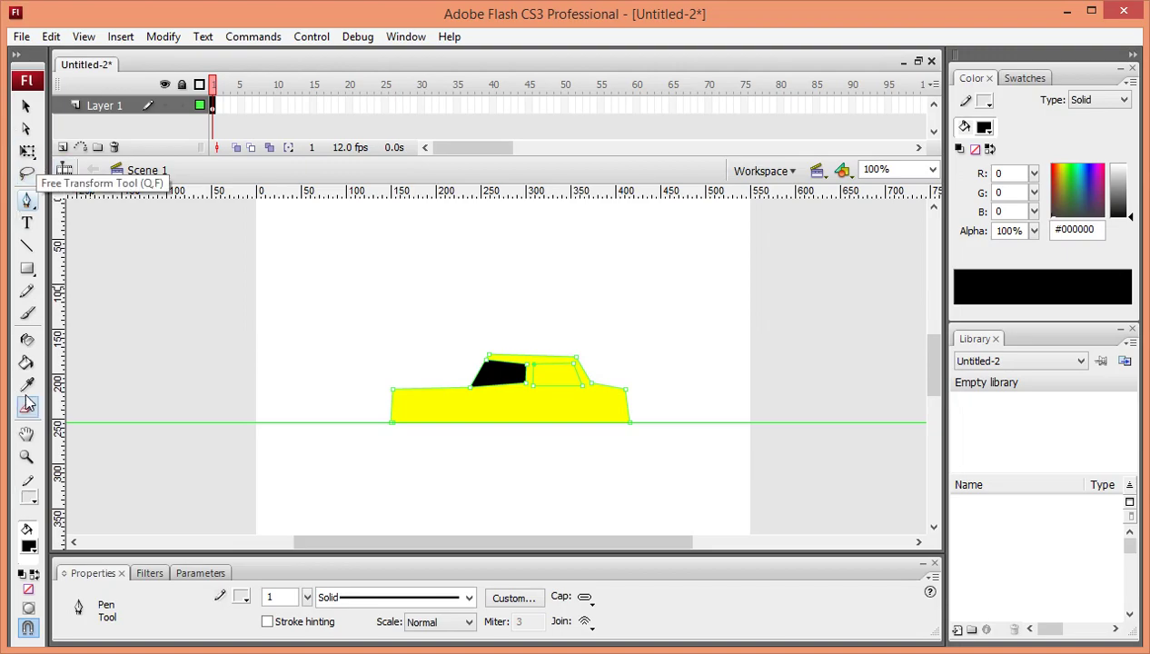
pyautogui.click(26, 362)
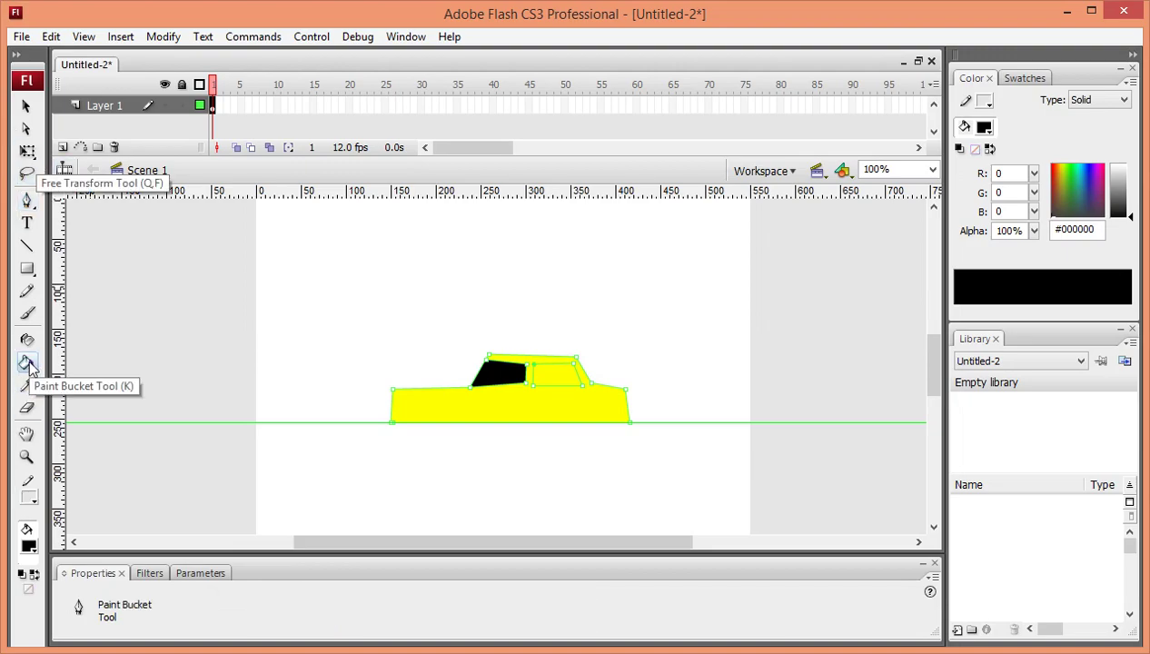
pyautogui.click(548, 368)
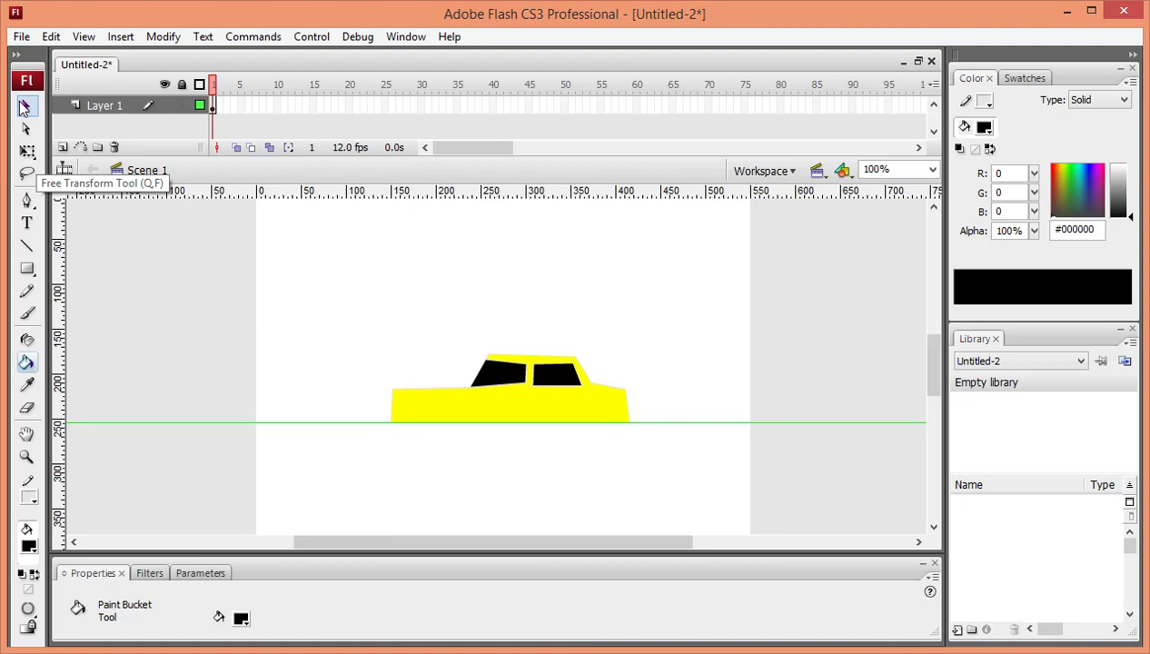
# Draw a black circle about 65 px in diameter with the Oval tool below the front of the car
pyautogui.click(26, 269)
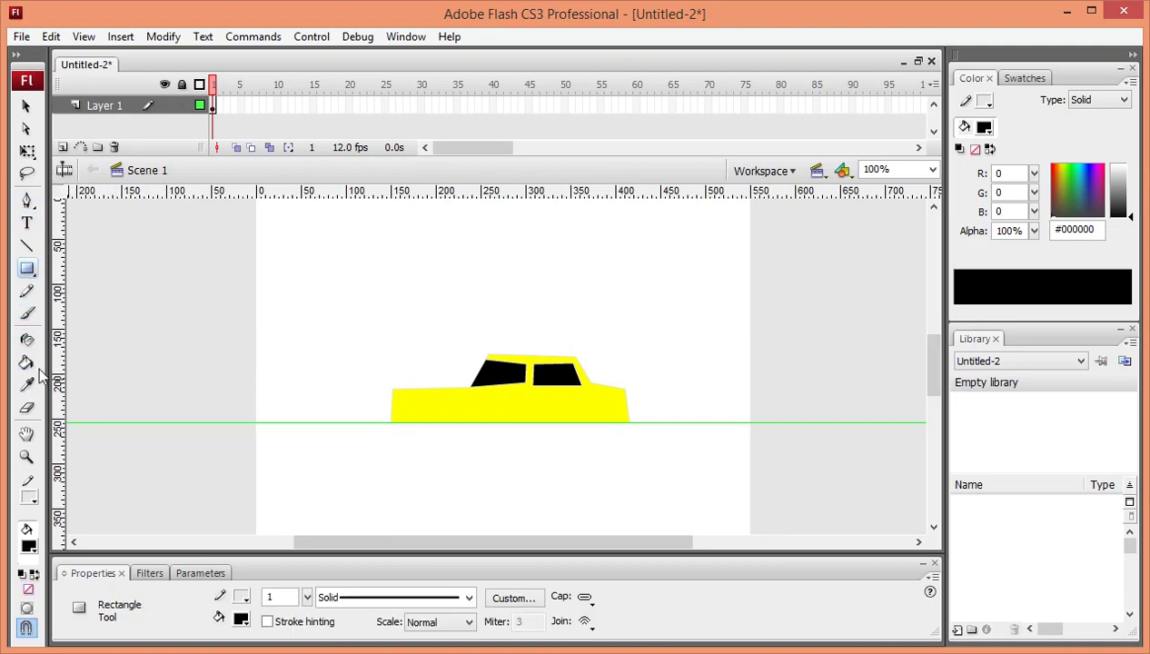
pyautogui.moveTo(30, 275); pyautogui.dragTo(118, 329)
pyautogui.moveTo(384, 453)
pyautogui.mouseDown()
pyautogui.moveTo(444, 495)
pyautogui.moveTo(434, 501)
pyautogui.moveTo(457, 505)
pyautogui.moveTo(426, 470)
pyautogui.moveTo(514, 523)
pyautogui.moveTo(429, 452)
pyautogui.moveTo(442, 470)
pyautogui.mouseUp()
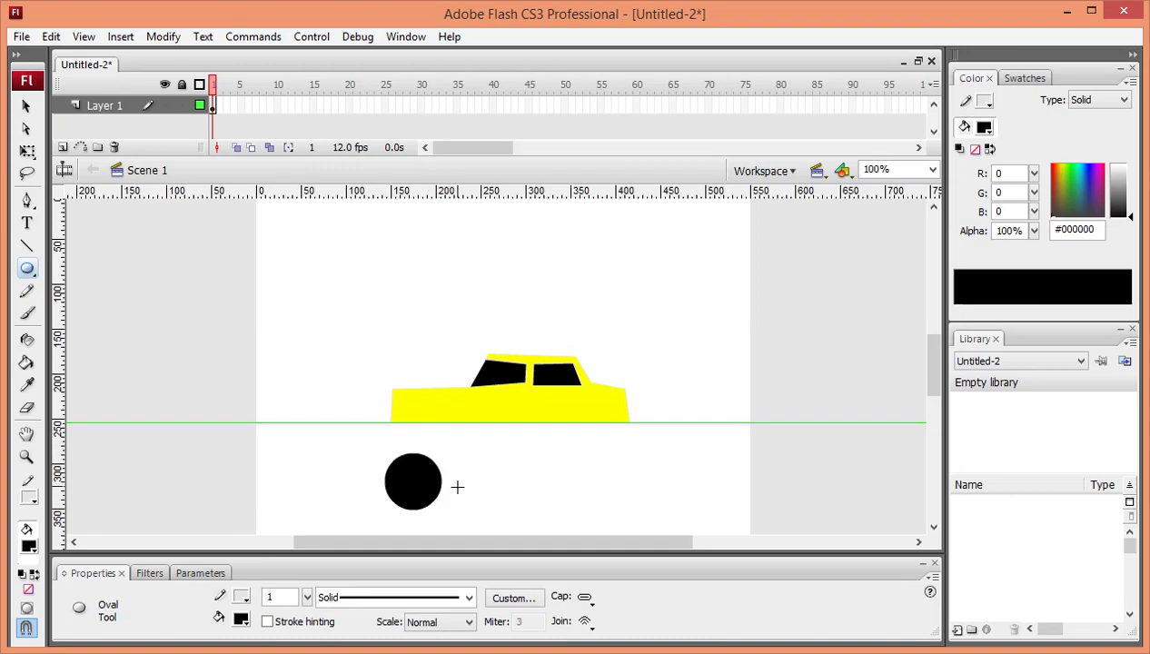
# Duplicate the black circle, place the copy beside the original, and change the copy's fill to grey #999999
pyautogui.click(25, 106)
pyautogui.click(414, 481)
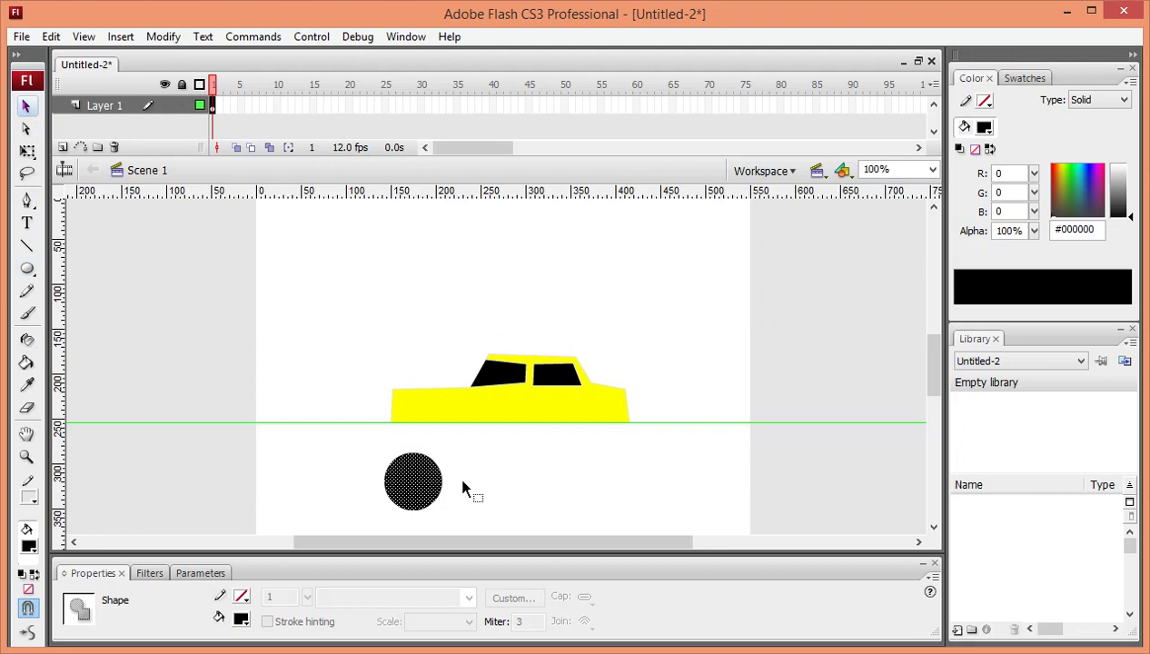
pyautogui.hotkey('ctrl', 'c')
pyautogui.hotkey('ctrl', 'v')
pyautogui.moveTo(513, 373); pyautogui.dragTo(547, 485)
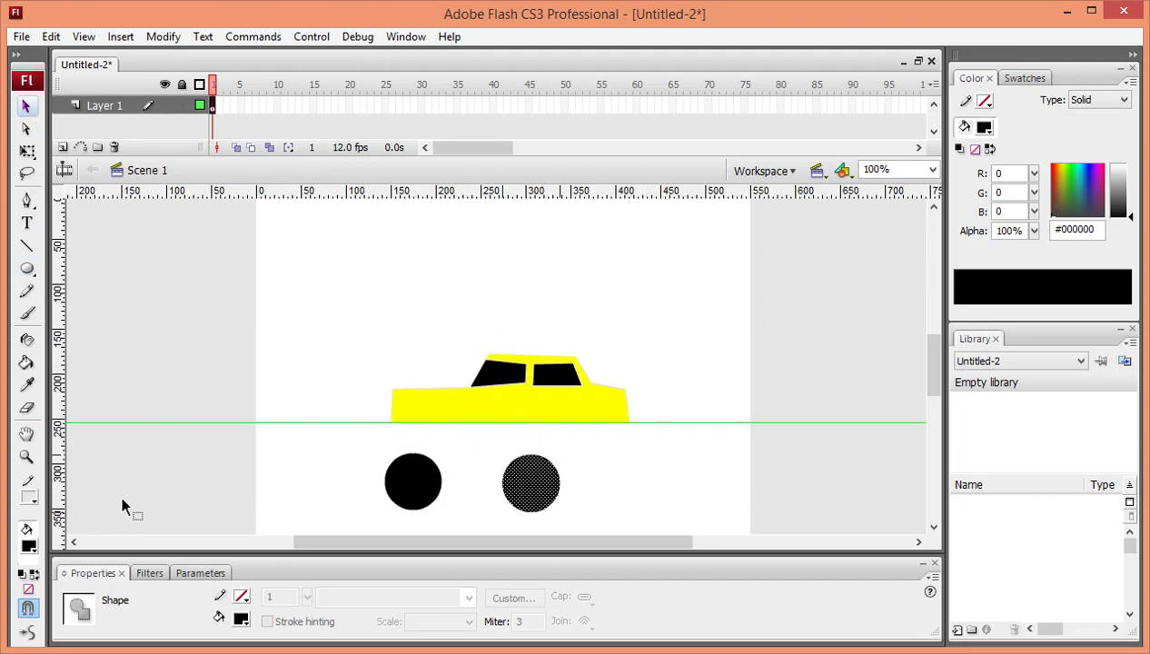
pyautogui.click(34, 545)
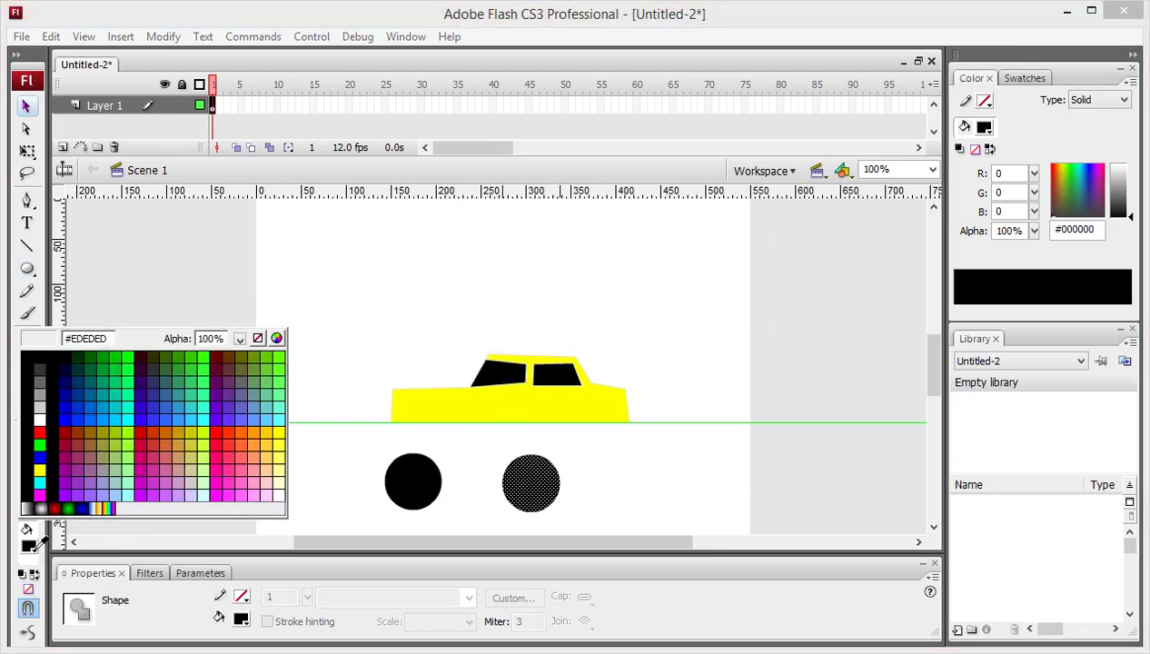
pyautogui.click(39, 395)
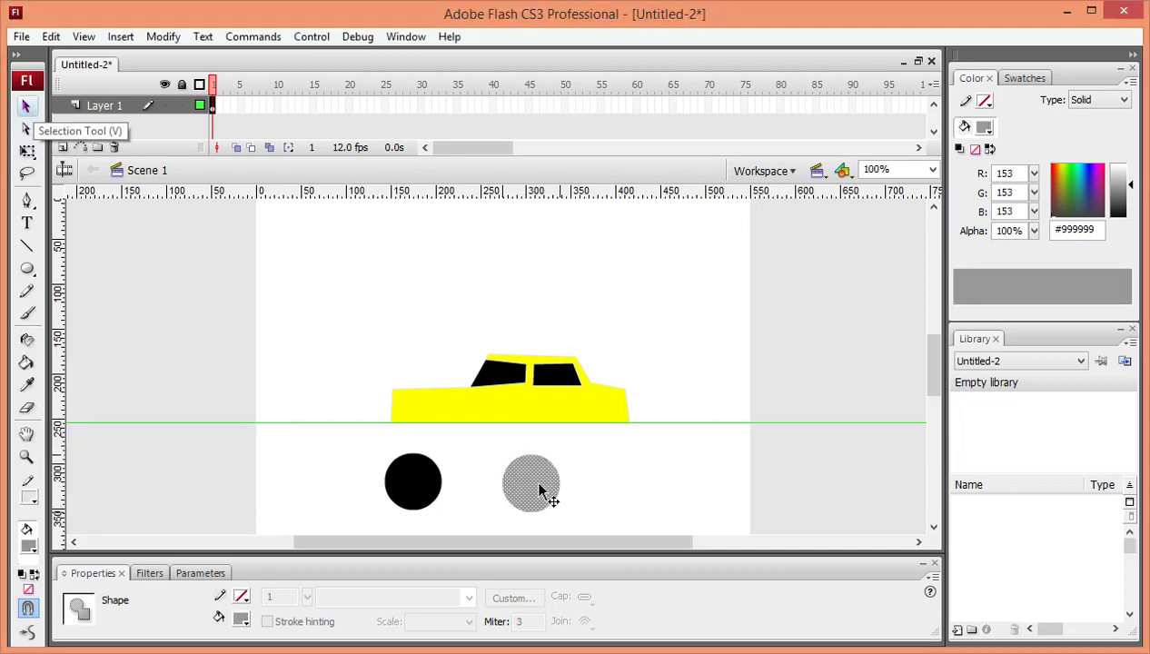
# Scale the grey circle down to about 45 px and centre it on the black circle to form a wheel
pyautogui.click(27, 151)
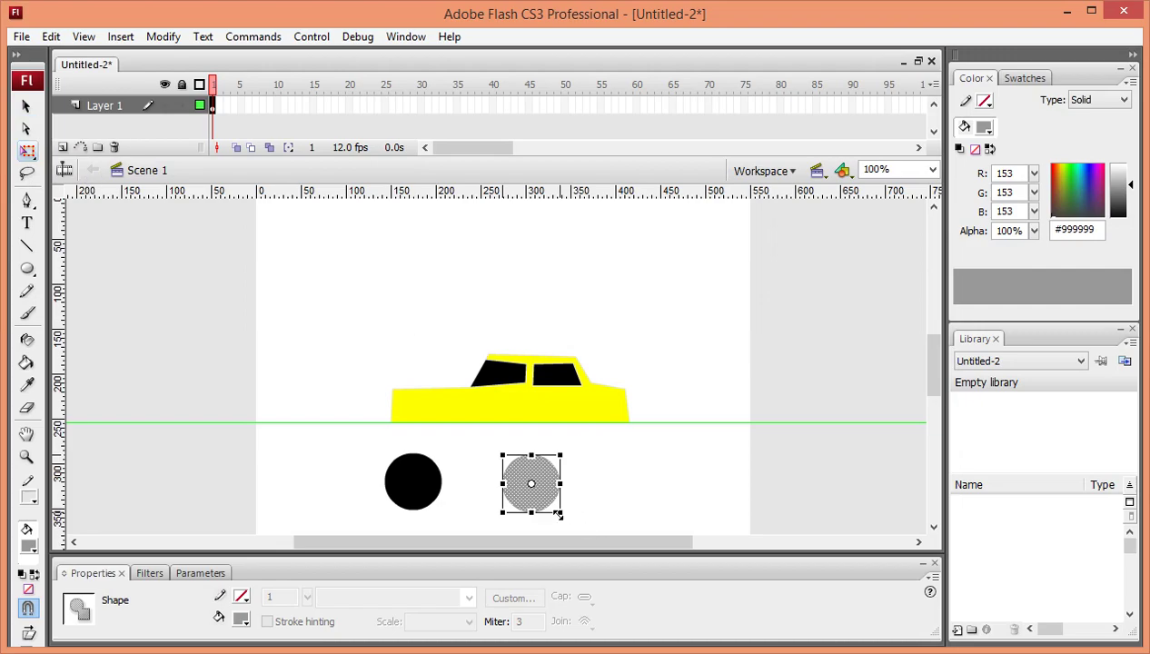
pyautogui.moveTo(559, 513); pyautogui.dragTo(421, 477)
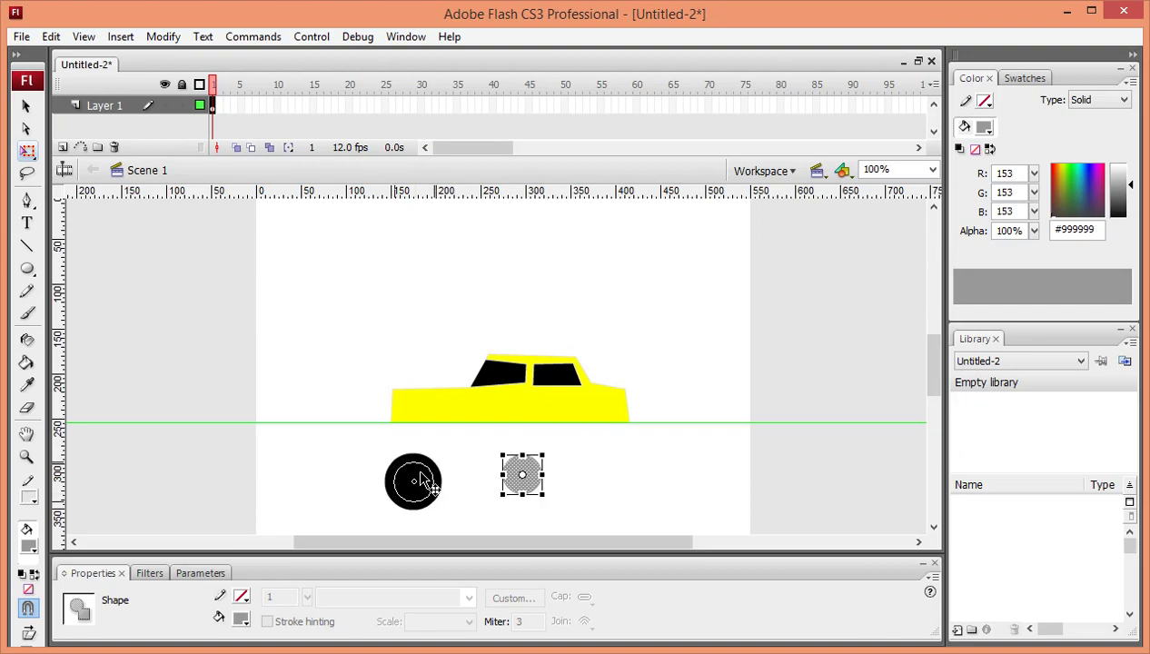
pyautogui.moveTo(423, 481); pyautogui.dragTo(423, 480)
pyautogui.click(373, 454)
# Scale the whole wheel down to about 48 px and place a copy of it under the rear of the car, centred on the guide
pyautogui.moveTo(345, 440); pyautogui.dragTo(485, 526)
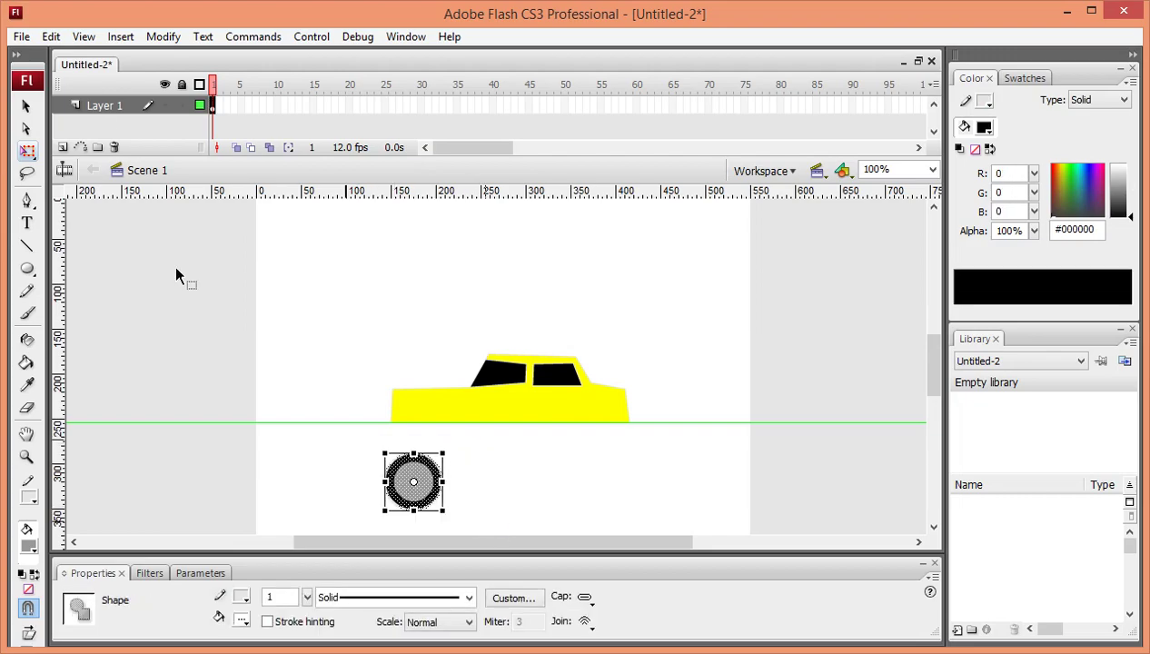
pyautogui.click(27, 152)
pyautogui.click(369, 450)
pyautogui.moveTo(365, 446); pyautogui.dragTo(486, 526)
pyautogui.moveTo(440, 449)
pyautogui.mouseDown()
pyautogui.moveTo(420, 452)
pyautogui.moveTo(441, 470)
pyautogui.moveTo(446, 460)
pyautogui.mouseUp()
pyautogui.hotkey('ctrl', 'v')
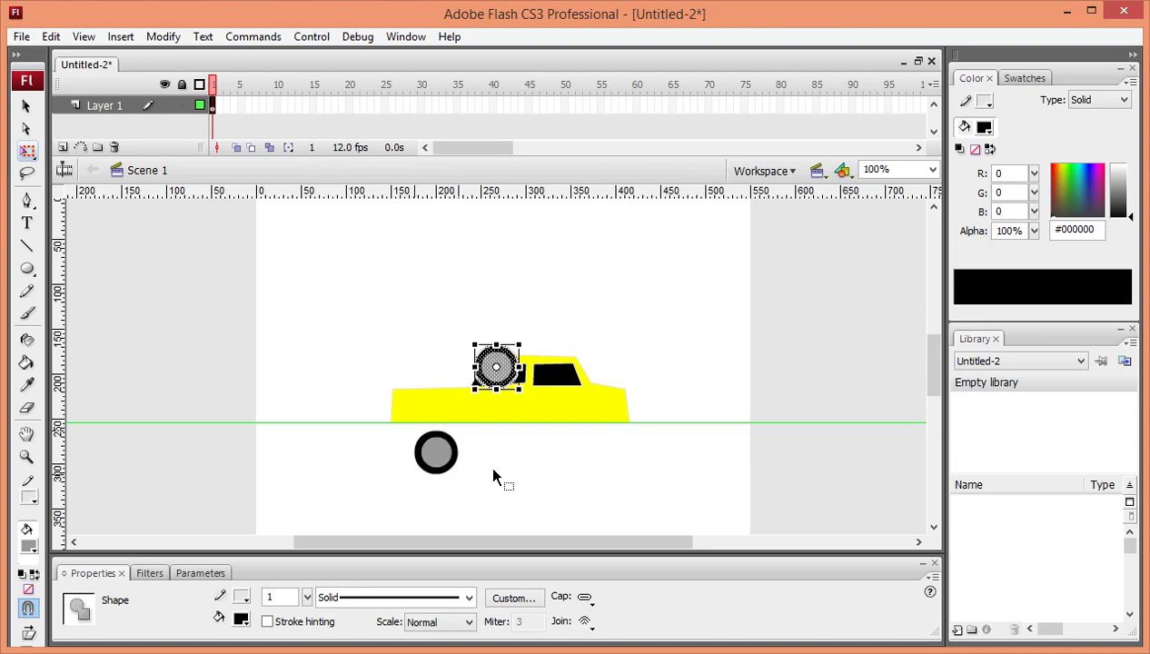
pyautogui.moveTo(505, 381); pyautogui.dragTo(587, 437)
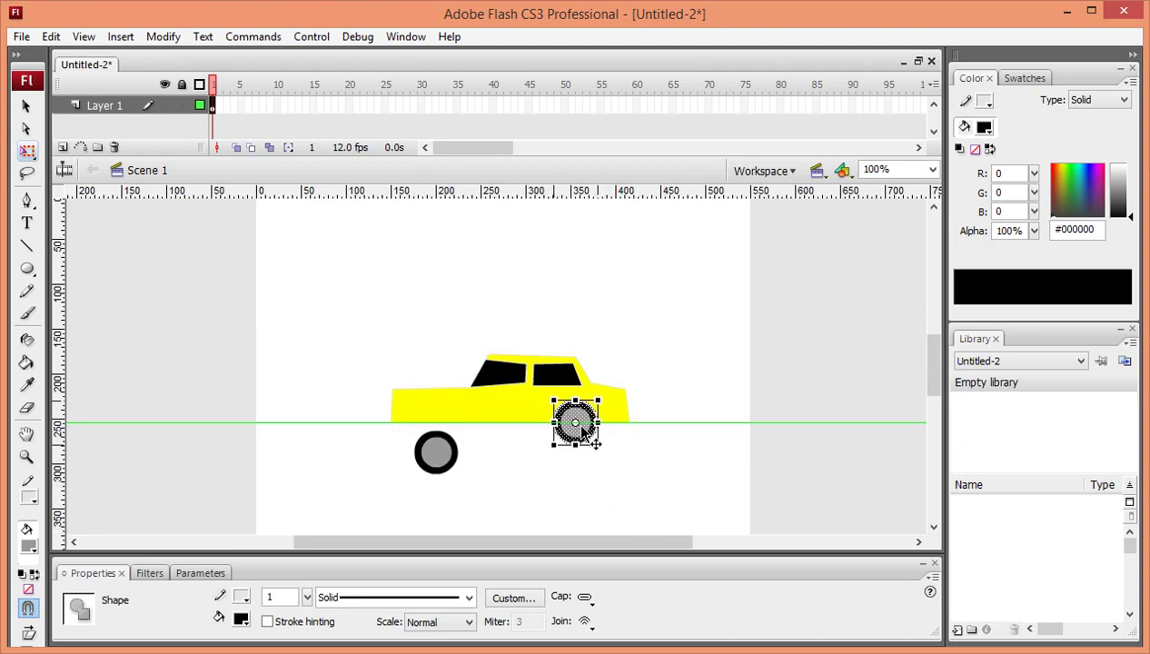
# Move the original wheel under the front of the car, centred on the guide, and add a second horizontal guide along the wheels' lower edges
pyautogui.click(439, 456)
pyautogui.moveTo(476, 478)
pyautogui.mouseDown()
pyautogui.moveTo(398, 445)
pyautogui.moveTo(386, 424)
pyautogui.mouseUp()
pyautogui.moveTo(456, 461); pyautogui.dragTo(436, 425)
pyautogui.click(498, 457)
pyautogui.moveTo(540, 191); pyautogui.dragTo(509, 449)
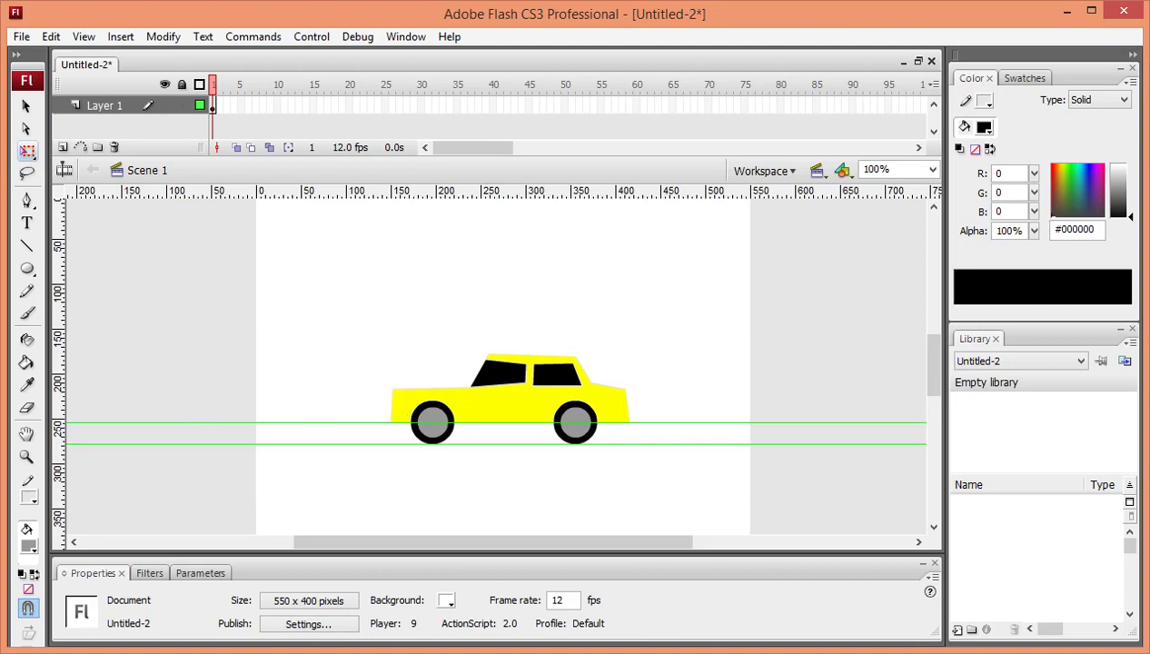
# Draw a narrow upright oval about 12 px wide and 28 px high and place it at the car's front end as a headlight
pyautogui.click(27, 269)
pyautogui.moveTo(326, 287); pyautogui.dragTo(337, 312)
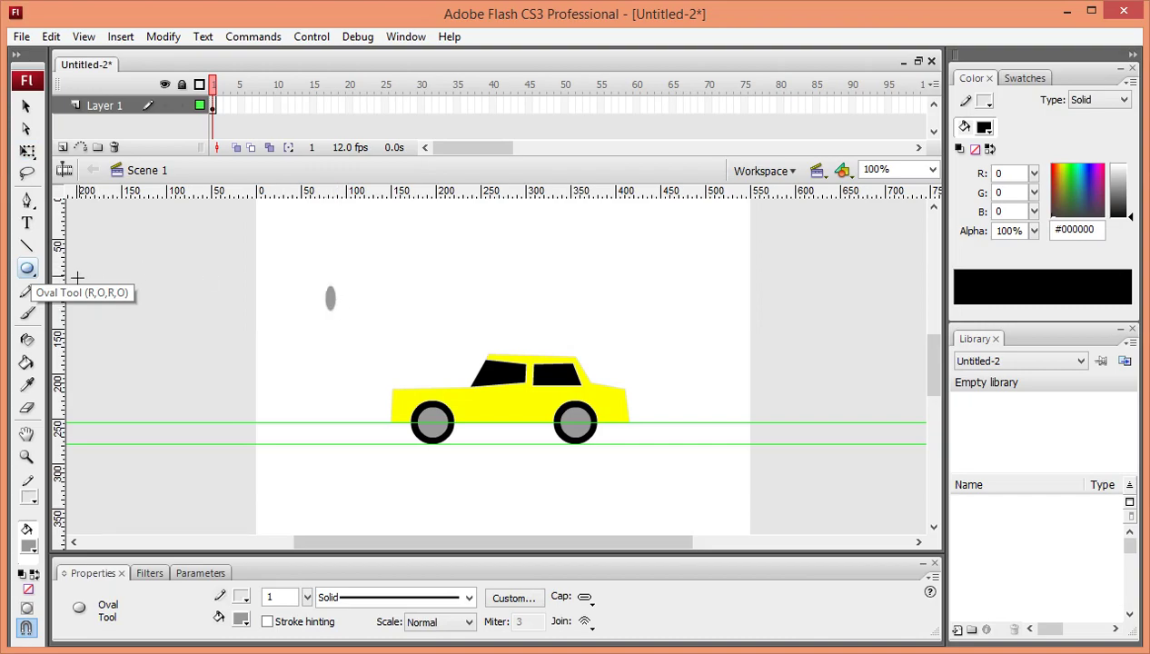
pyautogui.click(27, 106)
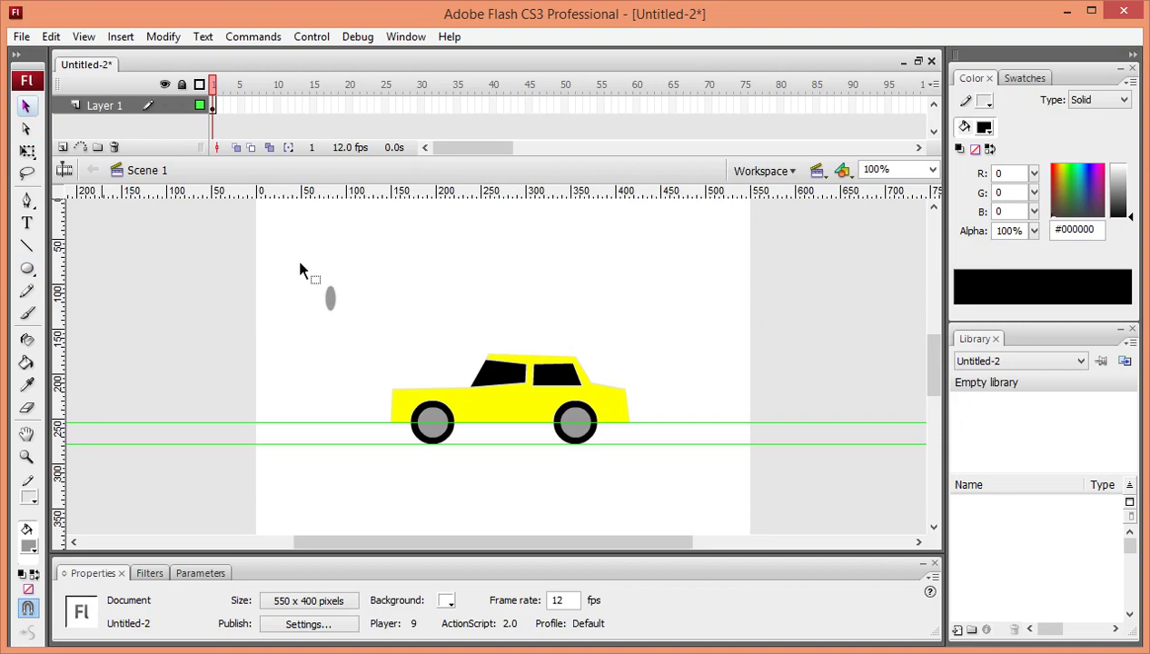
pyautogui.moveTo(334, 300); pyautogui.dragTo(391, 405)
# Fill the headlight oval at the car's front with black and remove its outline
pyautogui.click(33, 546)
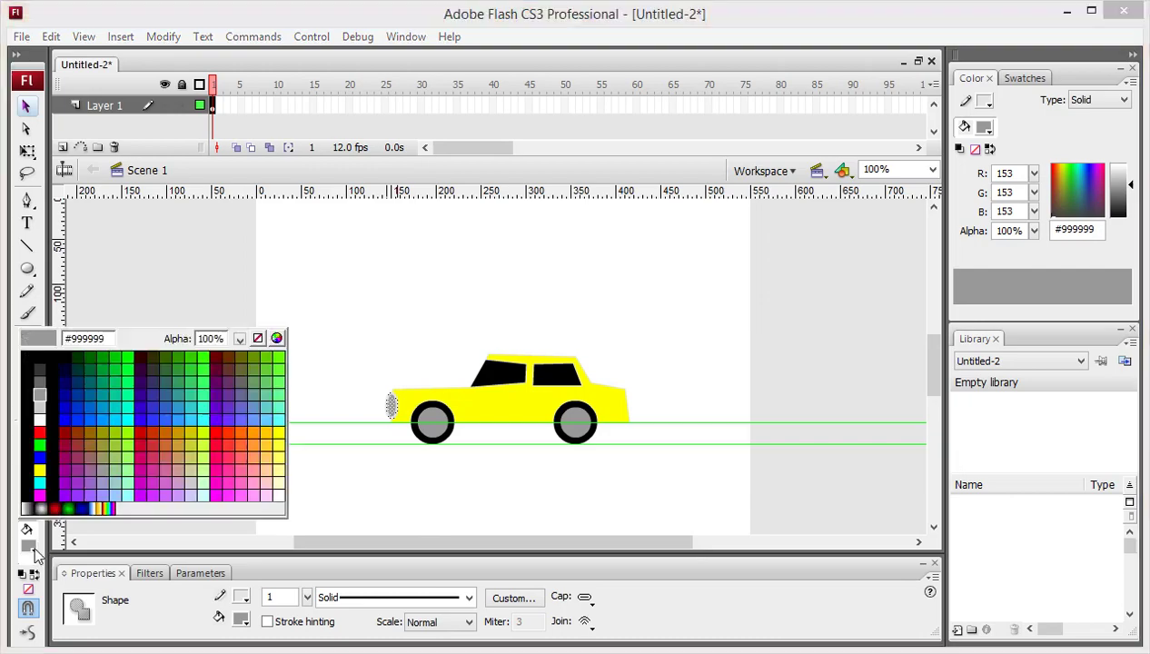
pyautogui.click(30, 447)
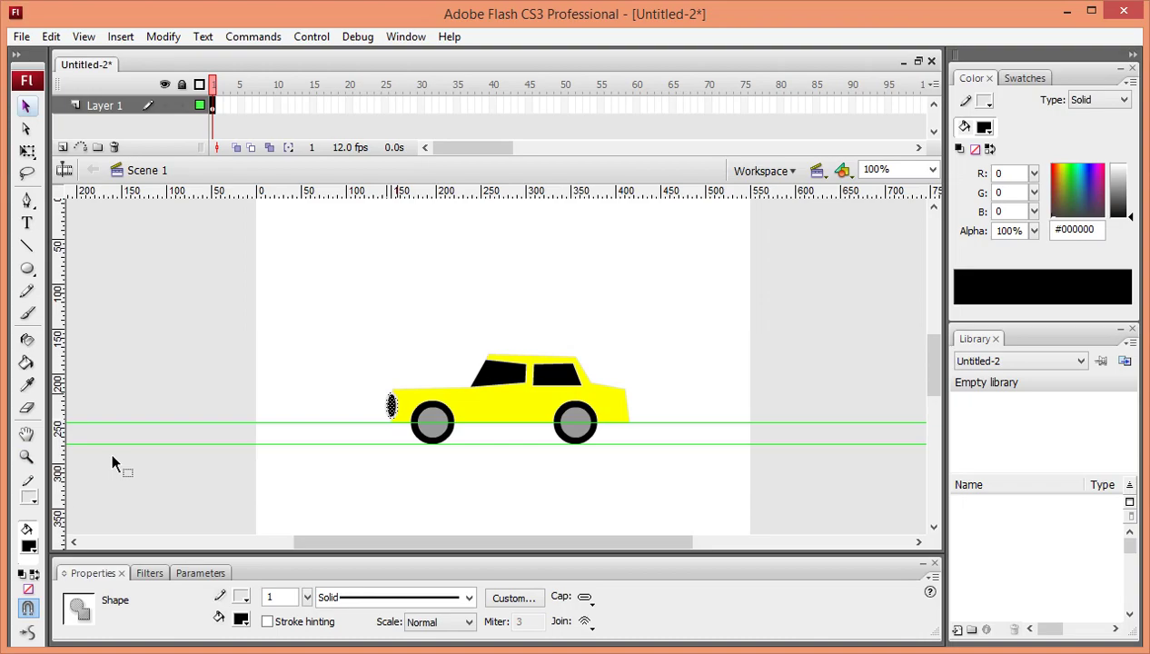
pyautogui.click(30, 497)
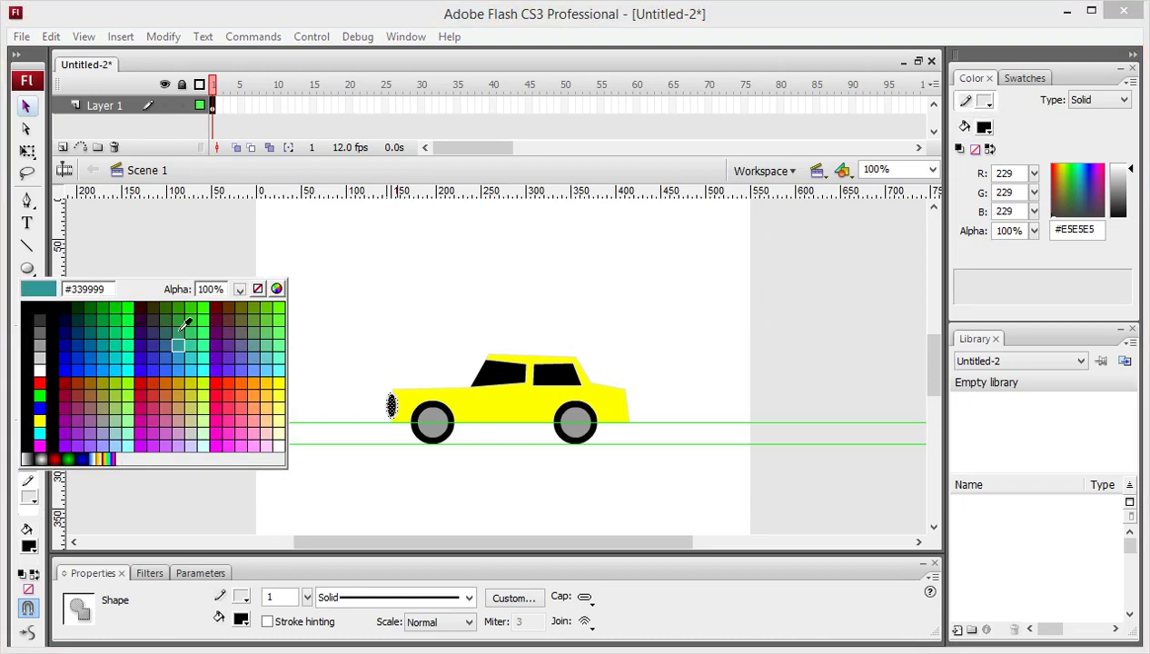
pyautogui.click(258, 289)
pyautogui.click(406, 293)
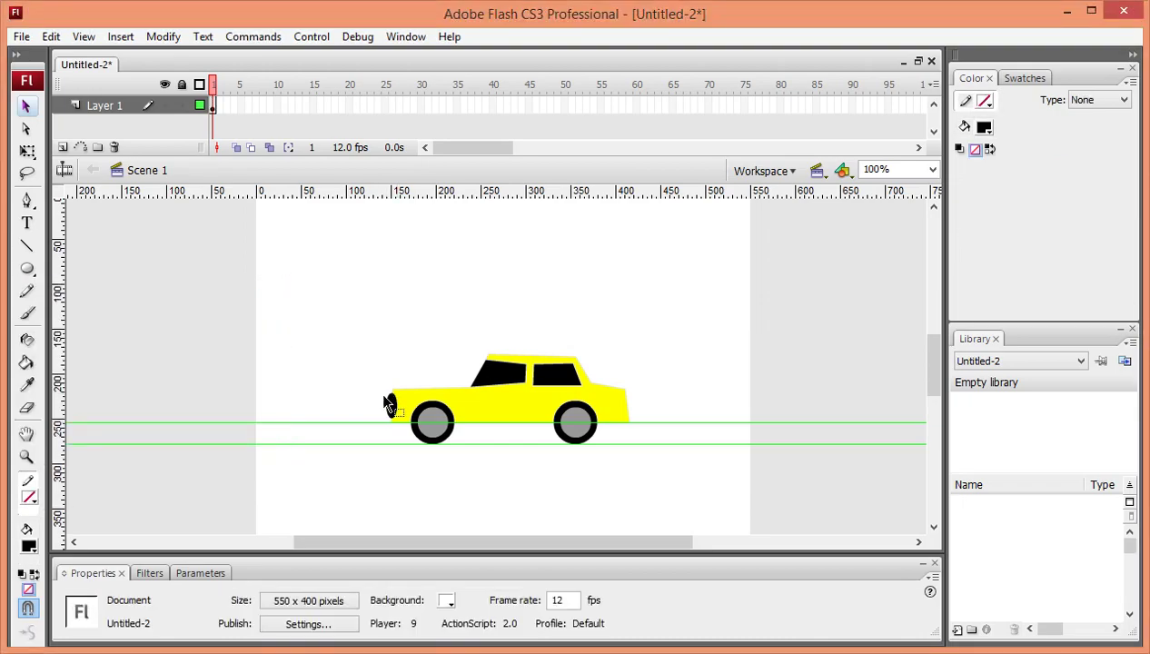
pyautogui.click(28, 107)
pyautogui.moveTo(295, 274); pyautogui.dragTo(647, 482)
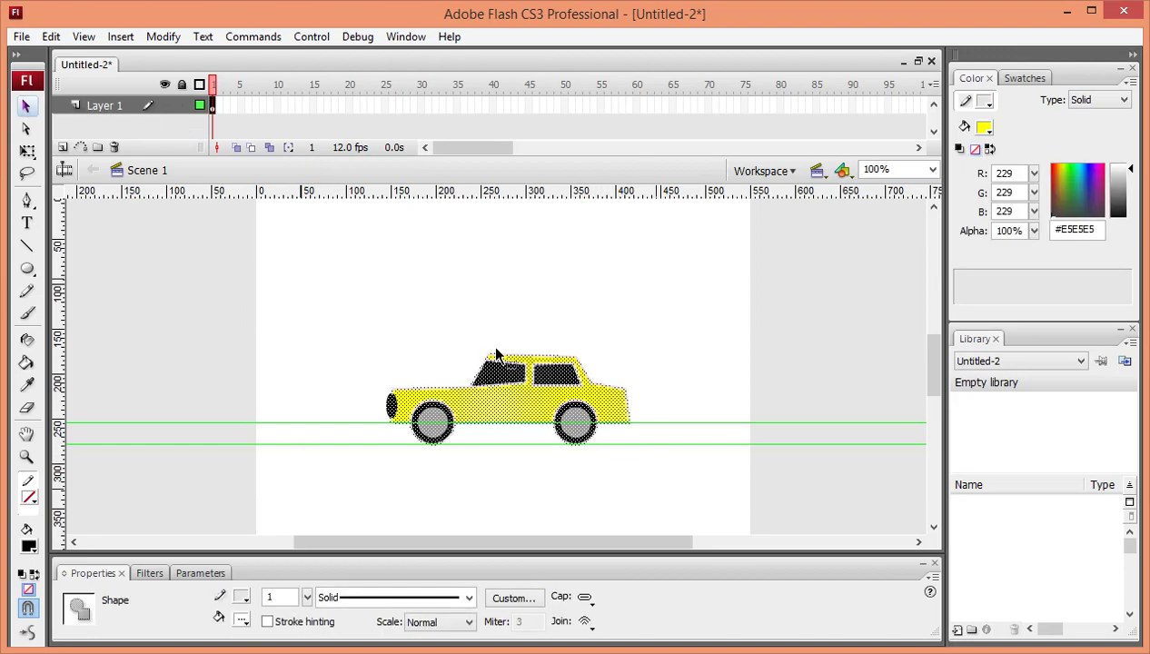
pyautogui.click(435, 301)
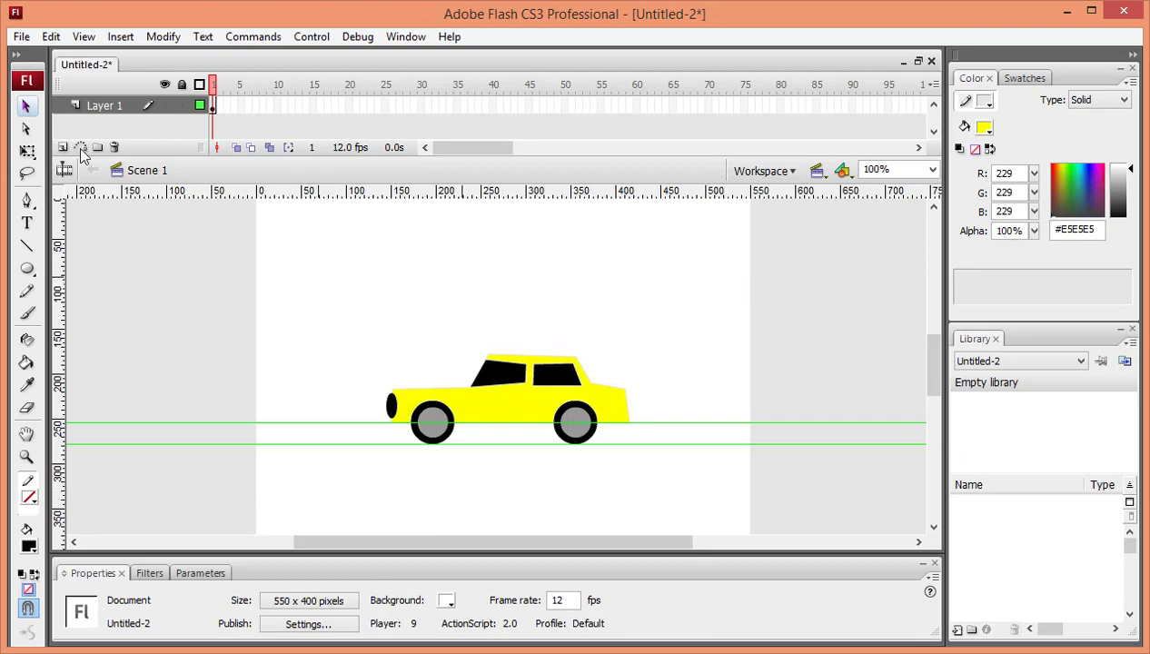
pyautogui.click(26, 108)
pyautogui.moveTo(340, 281); pyautogui.dragTo(644, 483)
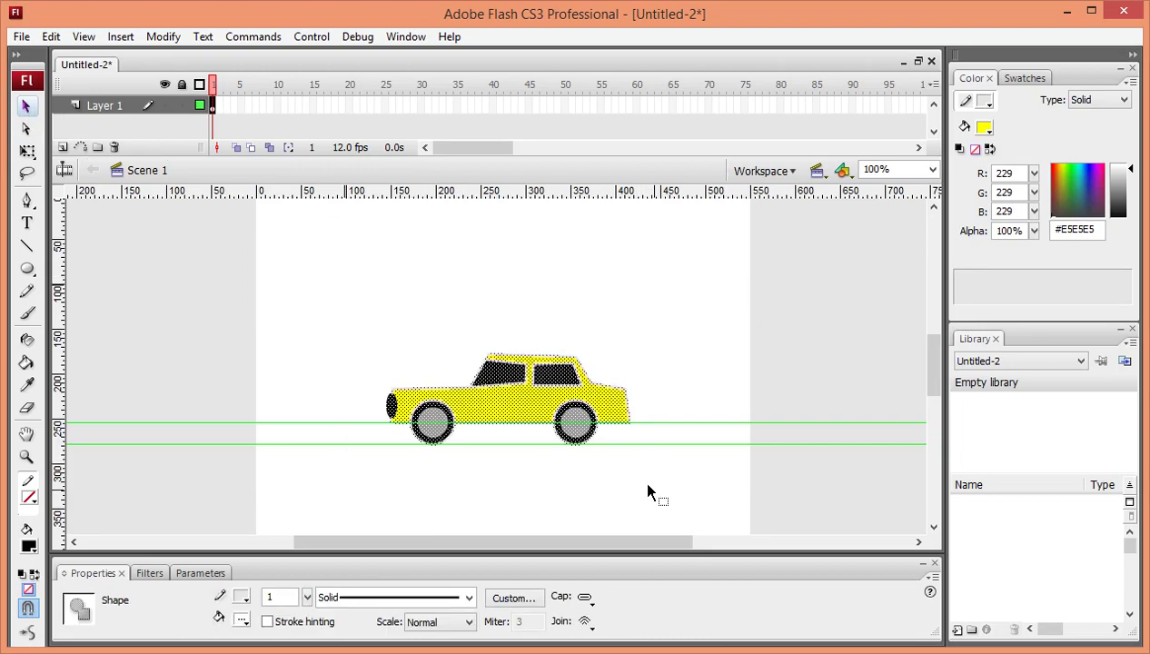
pyautogui.click(631, 330)
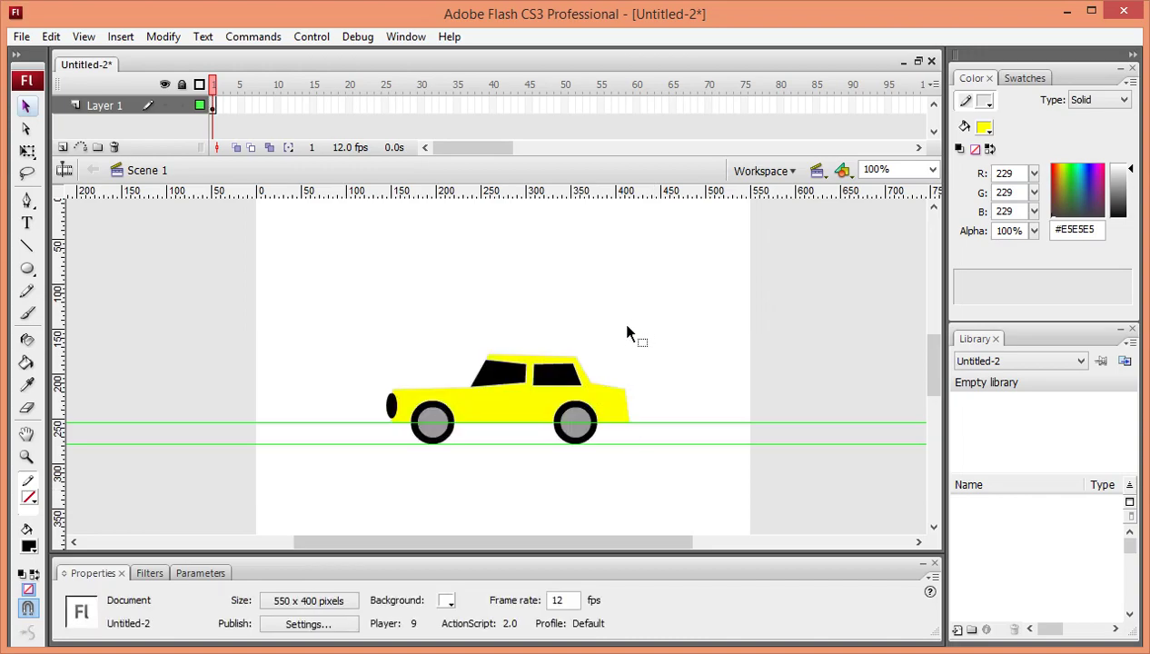
# Change the headlight oval's fill to red (#FF0000)
pyautogui.click(390, 406)
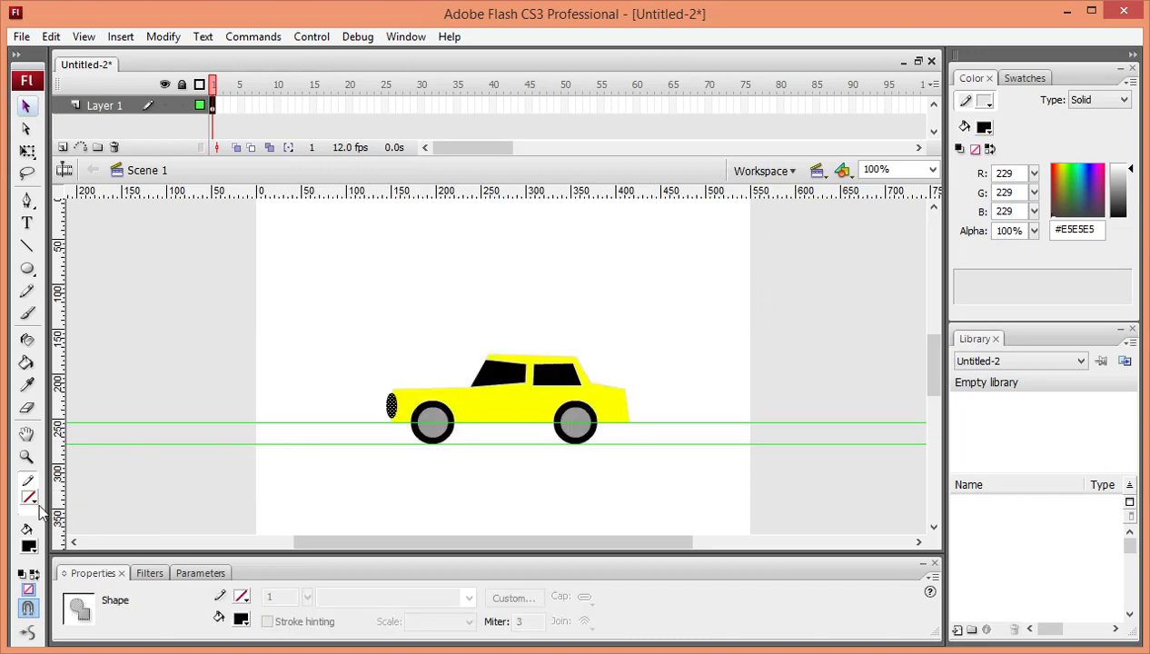
pyautogui.click(32, 546)
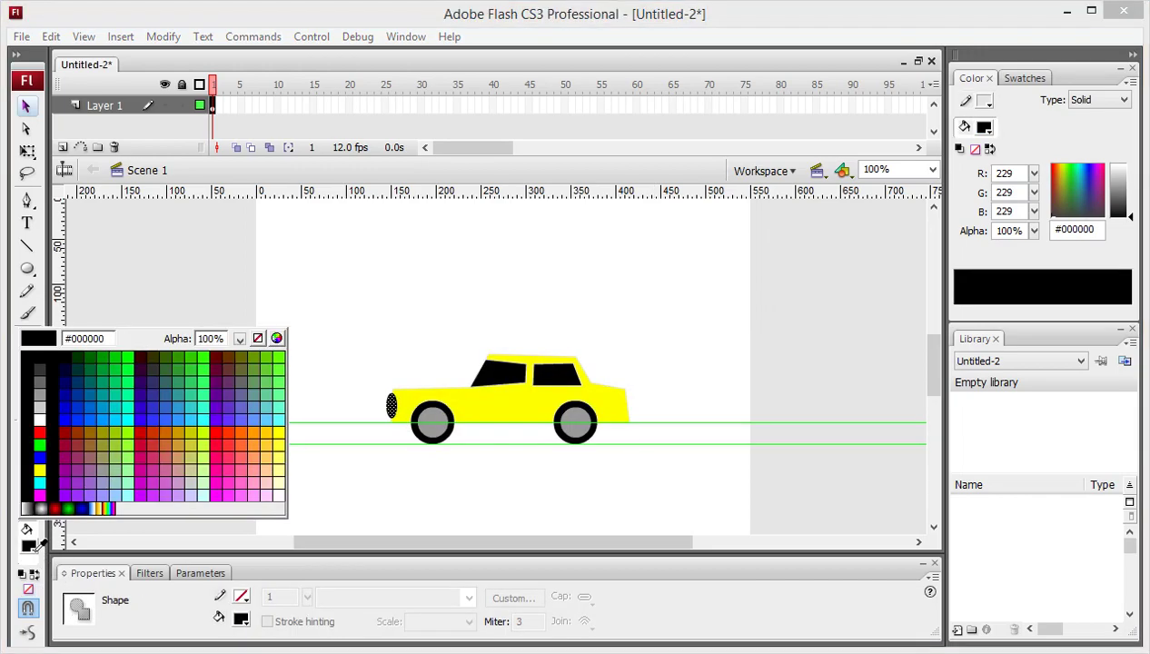
pyautogui.click(41, 433)
pyautogui.click(448, 465)
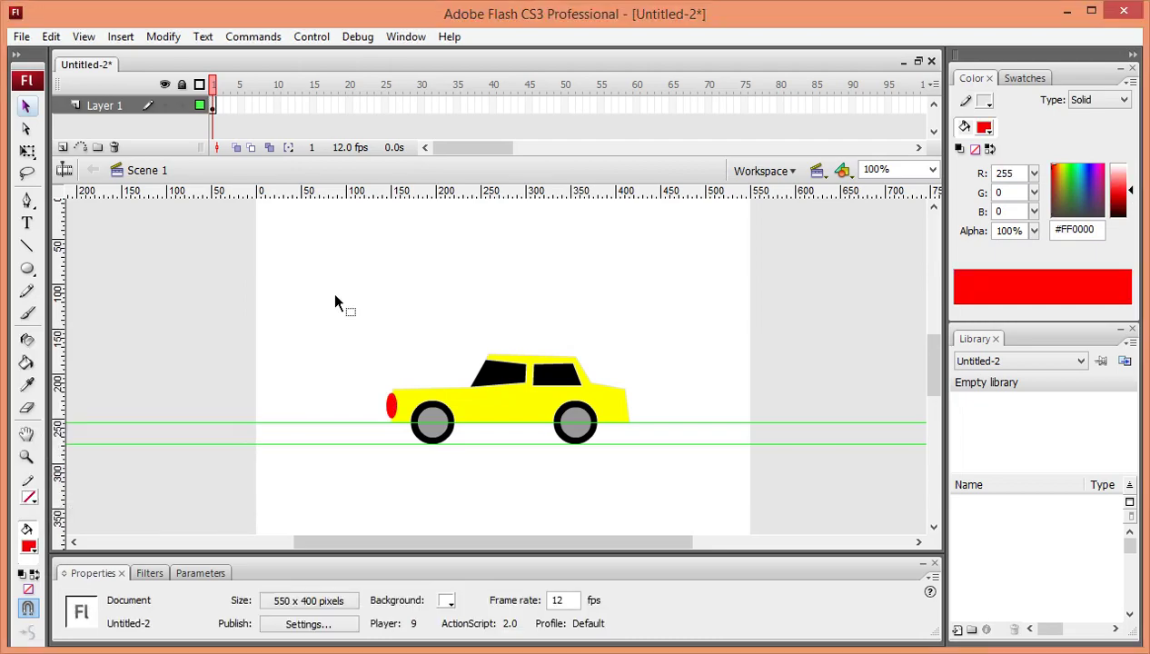
# Convert the whole car drawing to a Graphic symbol named "sedan"
pyautogui.moveTo(313, 283); pyautogui.dragTo(706, 526)
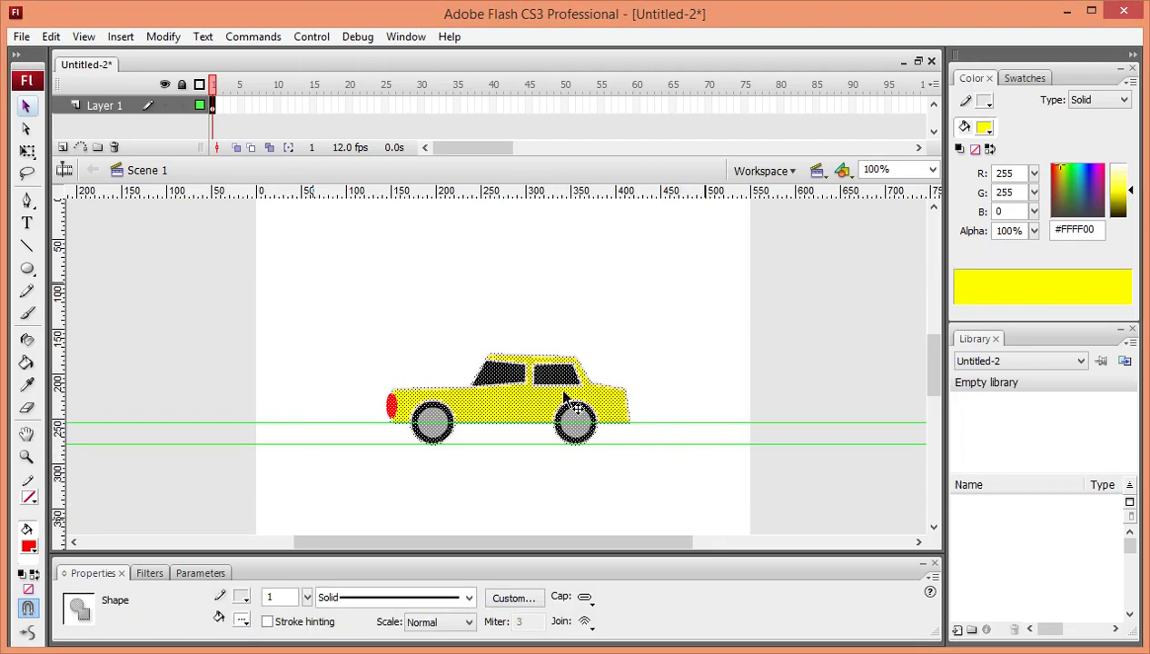
pyautogui.rightClick(537, 403)
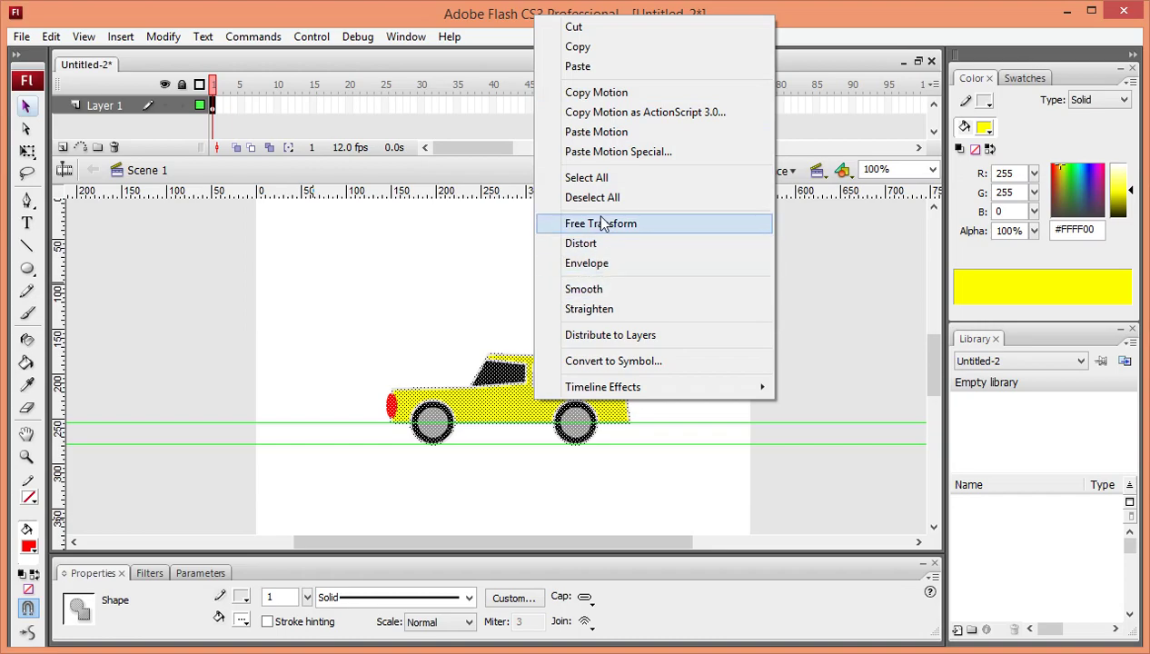
pyautogui.click(608, 364)
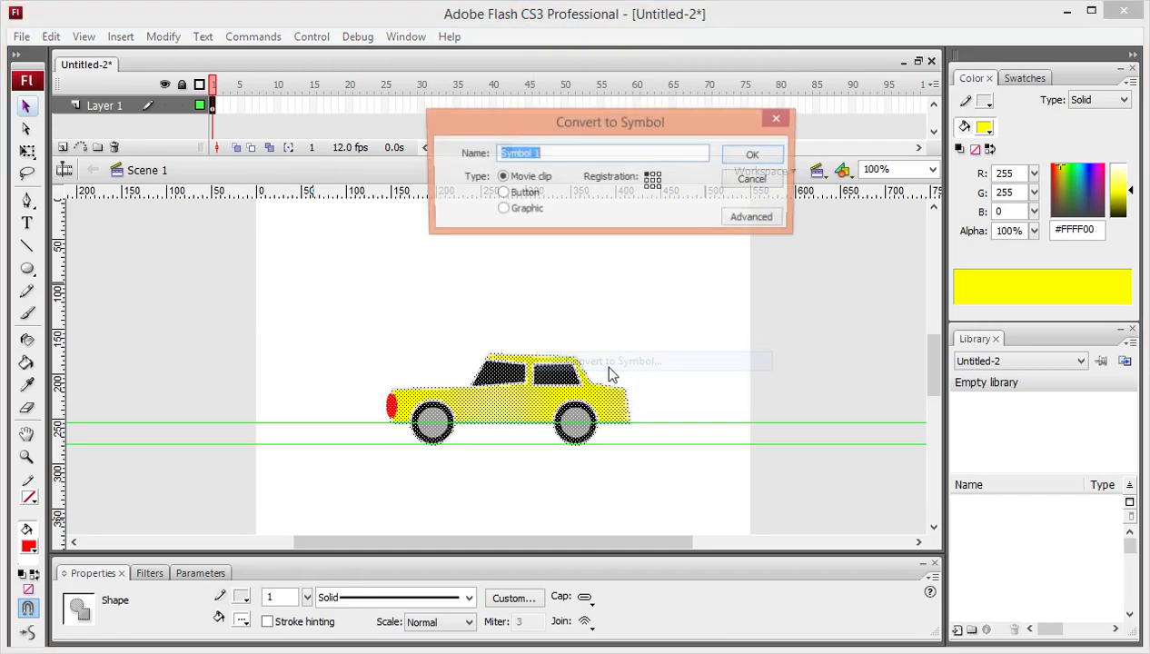
pyautogui.click(526, 210)
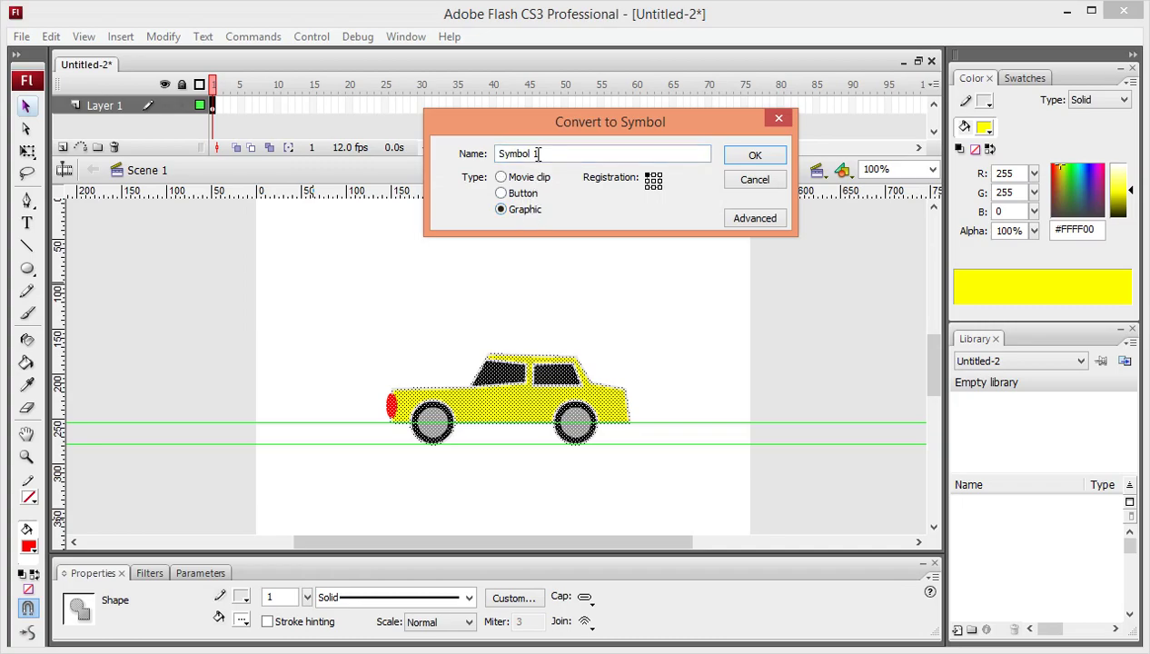
pyautogui.moveTo(540, 153); pyautogui.dragTo(496, 153)
pyautogui.write('sedan')
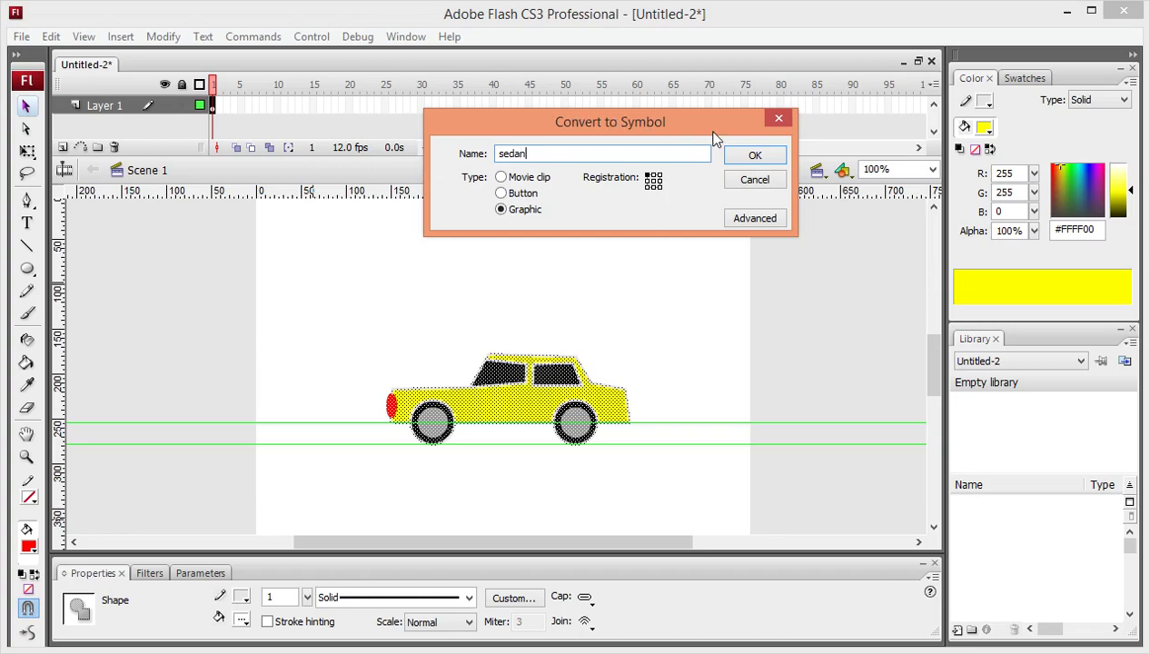
pyautogui.click(756, 156)
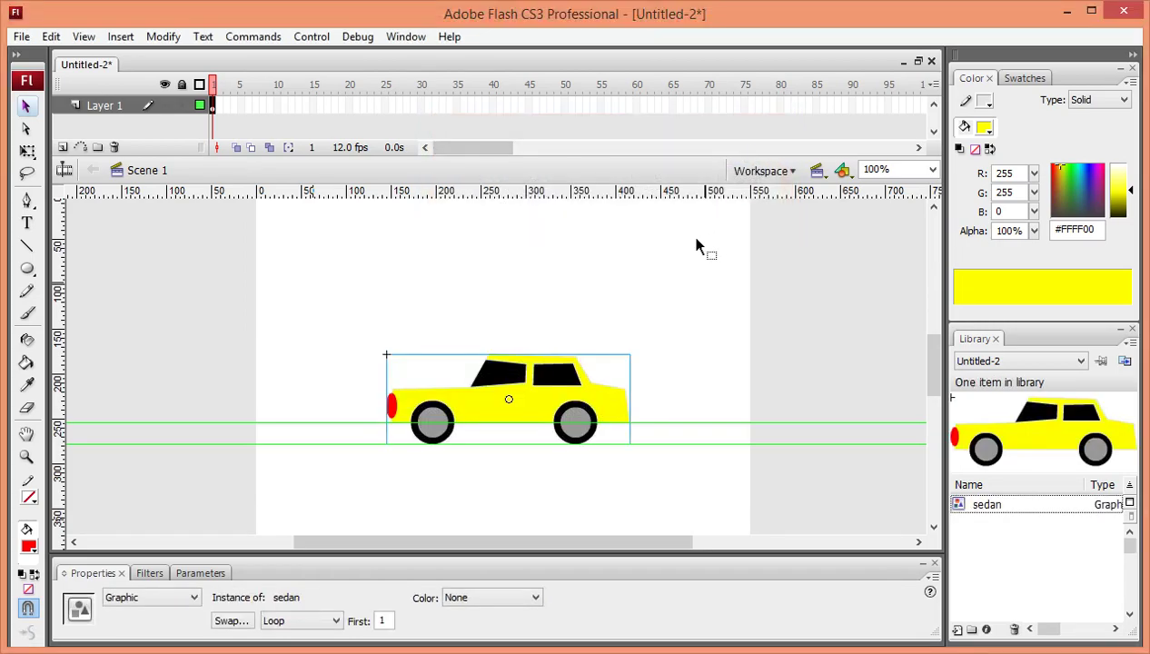
pyautogui.click(692, 365)
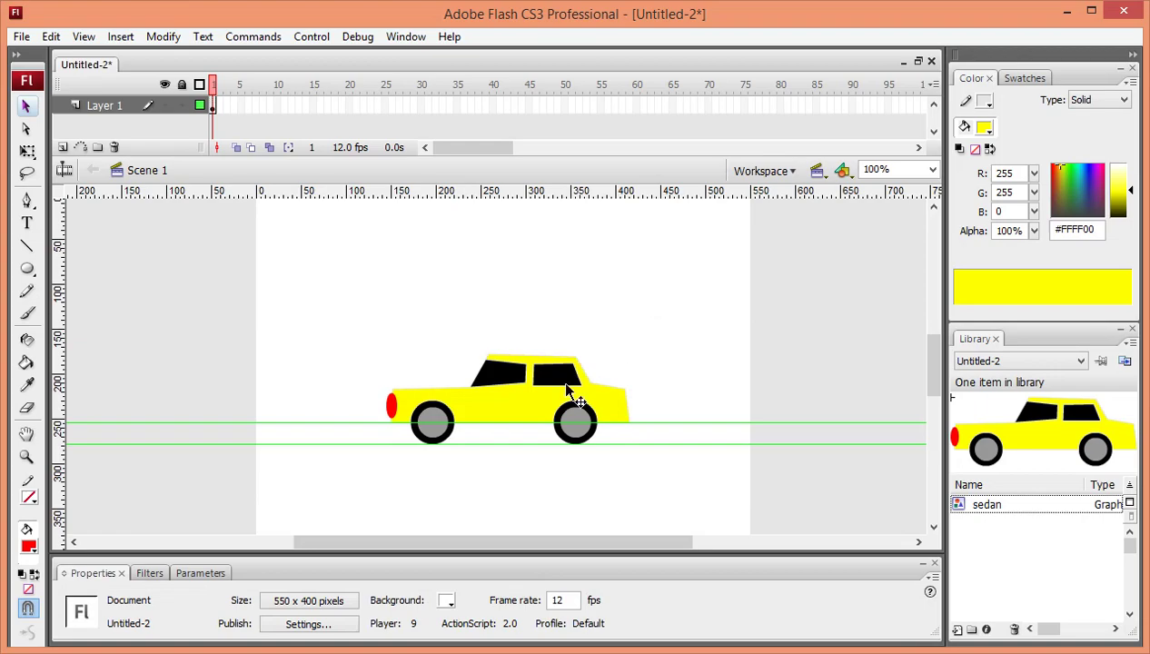
# Move the sedan across the stage so that its rear overhangs the stage's right edge, with the wheels near the guides
pyautogui.moveTo(514, 403); pyautogui.dragTo(596, 338)
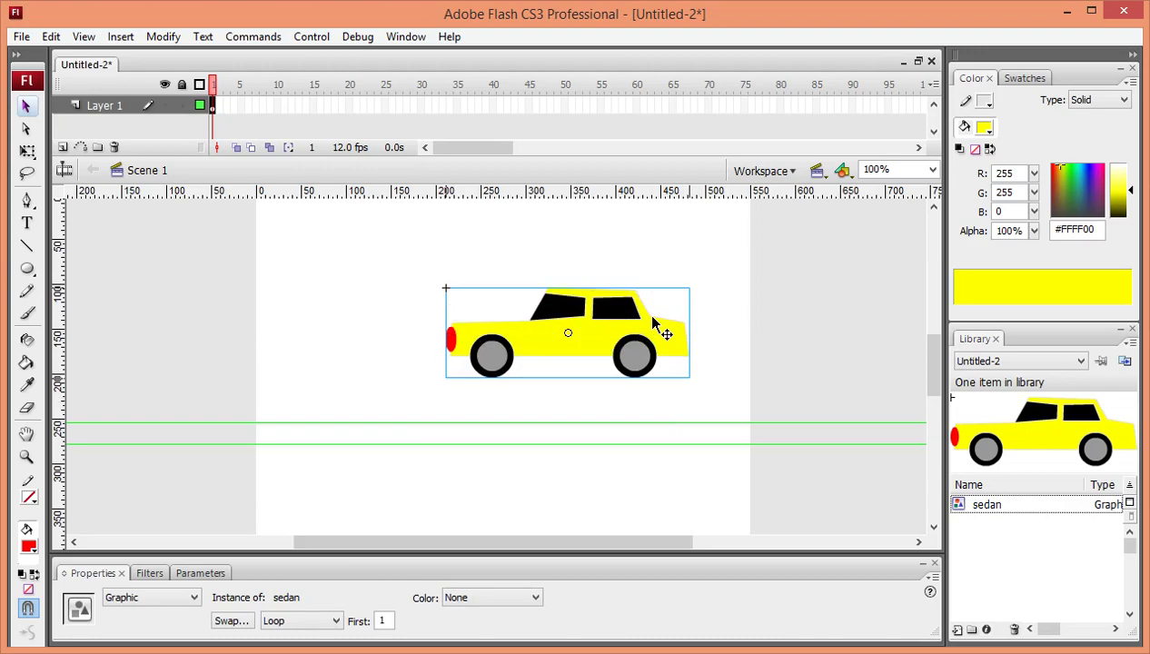
pyautogui.moveTo(669, 334); pyautogui.dragTo(763, 373)
pyautogui.scroll(-3, 772, 389)
pyautogui.scroll(4, 772, 388)
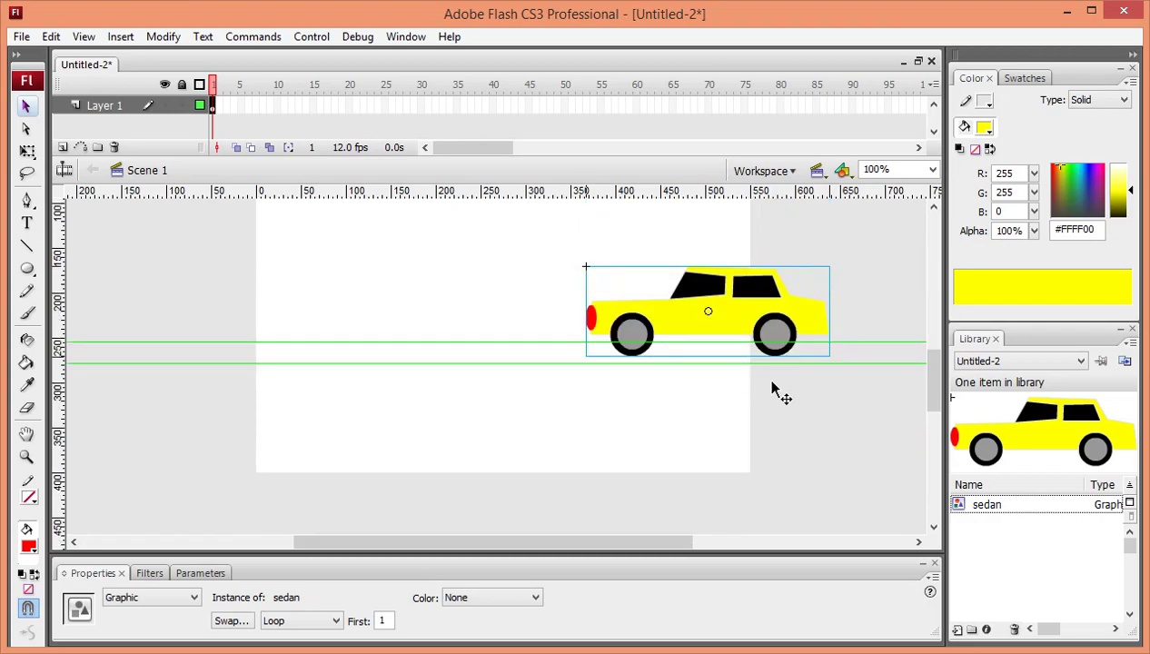
pyautogui.scroll(-1, 772, 389)
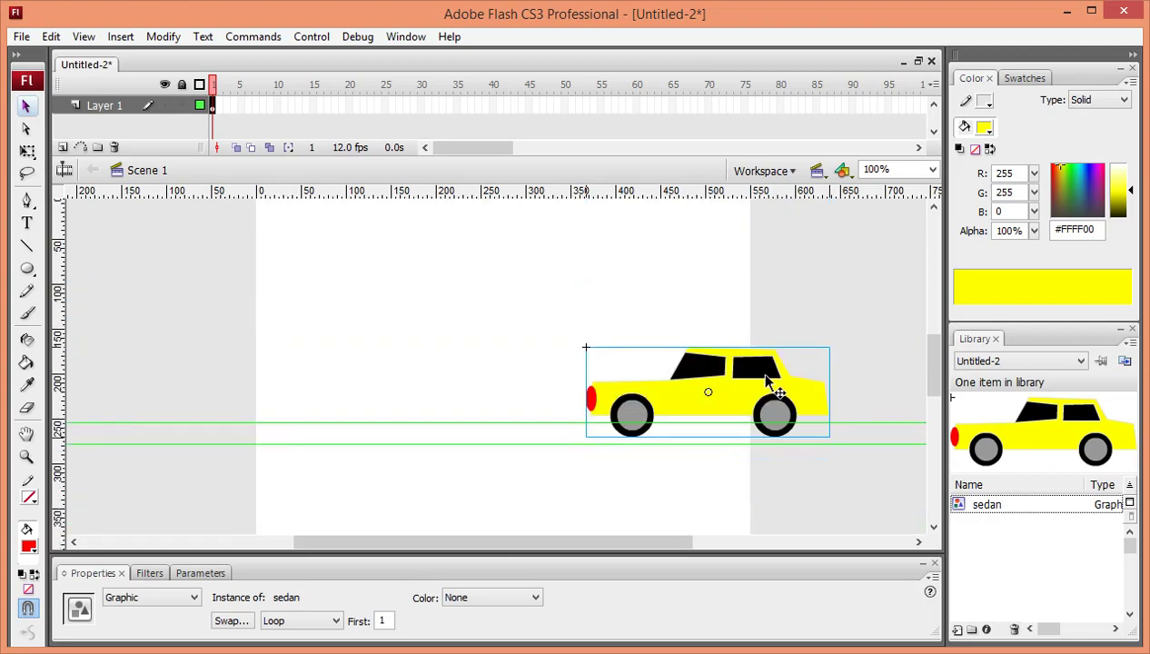
pyautogui.scroll(-2, 766, 382)
pyautogui.scroll(1, 766, 383)
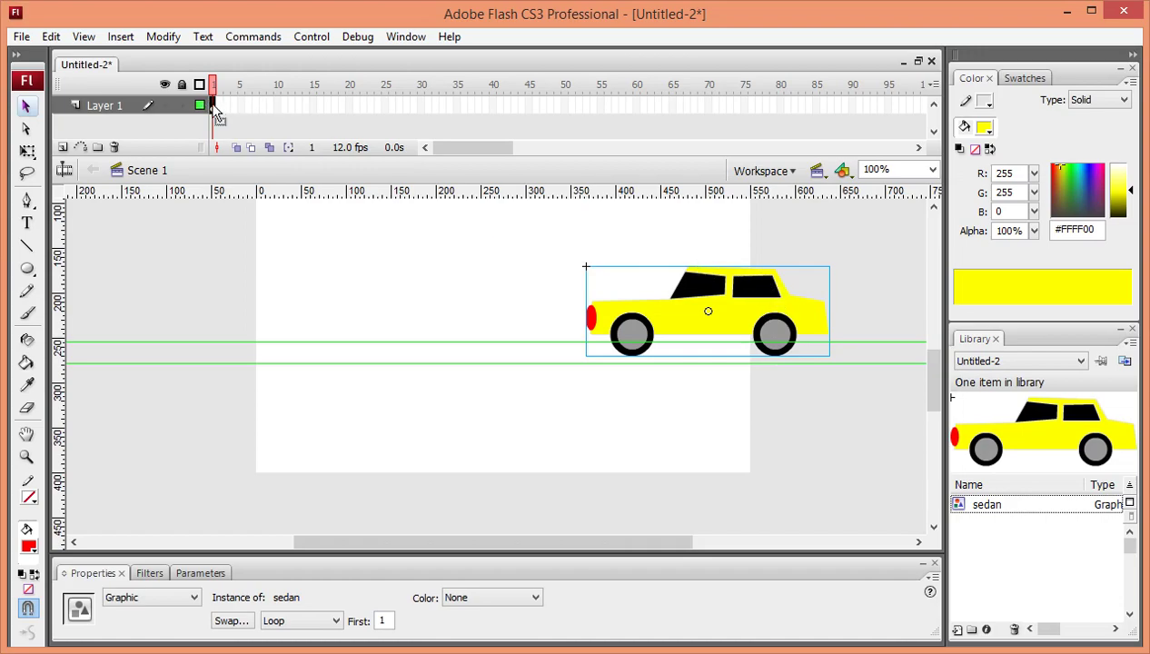
pyautogui.moveTo(215, 107); pyautogui.dragTo(667, 211)
pyautogui.moveTo(794, 409); pyautogui.dragTo(796, 329)
# Scale the sedan down to about 125 px wide with Free Transform and place it near the stage's lower right corner
pyautogui.click(29, 151)
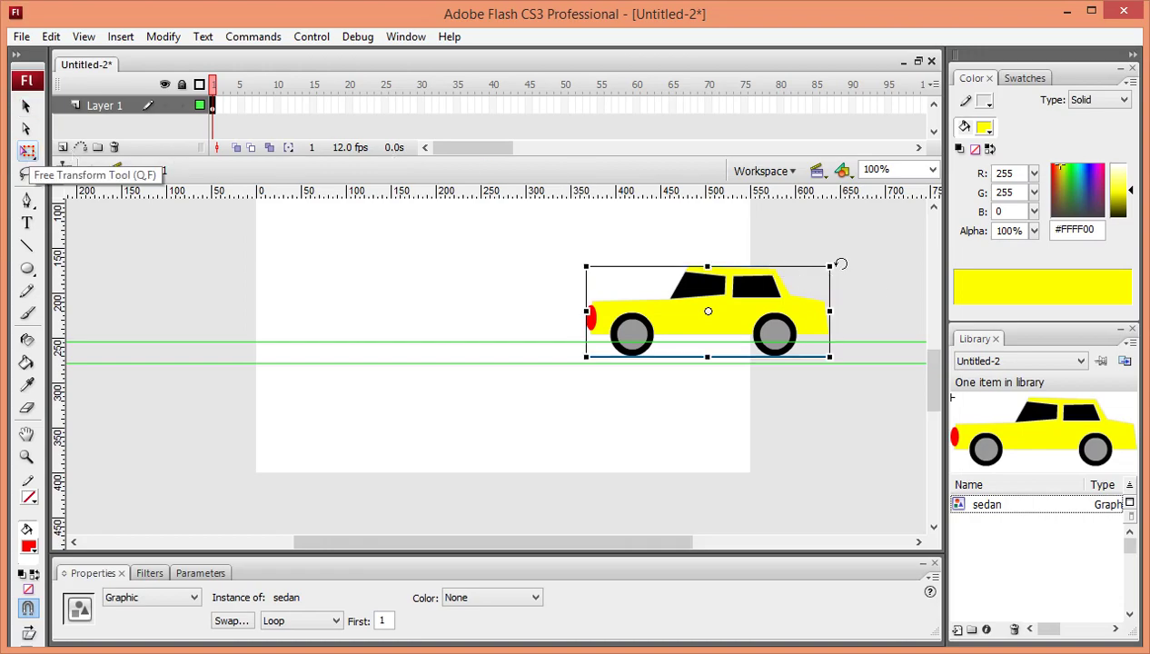
pyautogui.moveTo(832, 266); pyautogui.dragTo(728, 382)
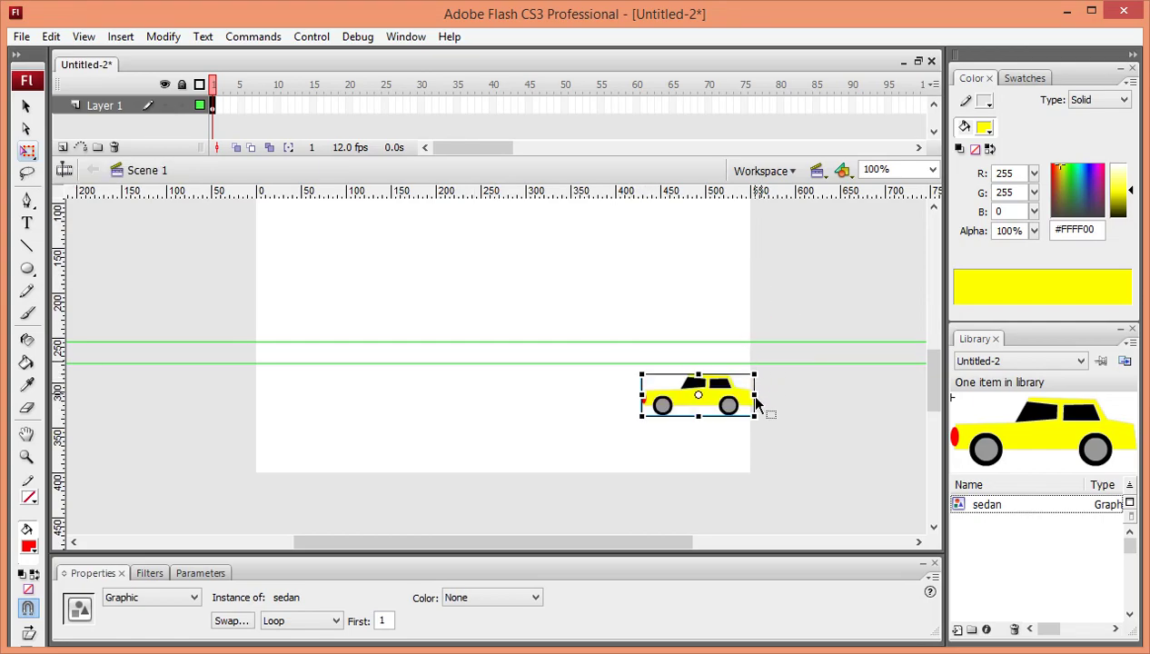
pyautogui.moveTo(766, 375)
pyautogui.mouseDown()
pyautogui.moveTo(746, 413)
pyautogui.moveTo(765, 375)
pyautogui.mouseUp()
# Move the lower horizontal guide down to the underside of the sedan's wheels and remove the upper guide
pyautogui.click(25, 107)
pyautogui.moveTo(494, 362); pyautogui.dragTo(498, 417)
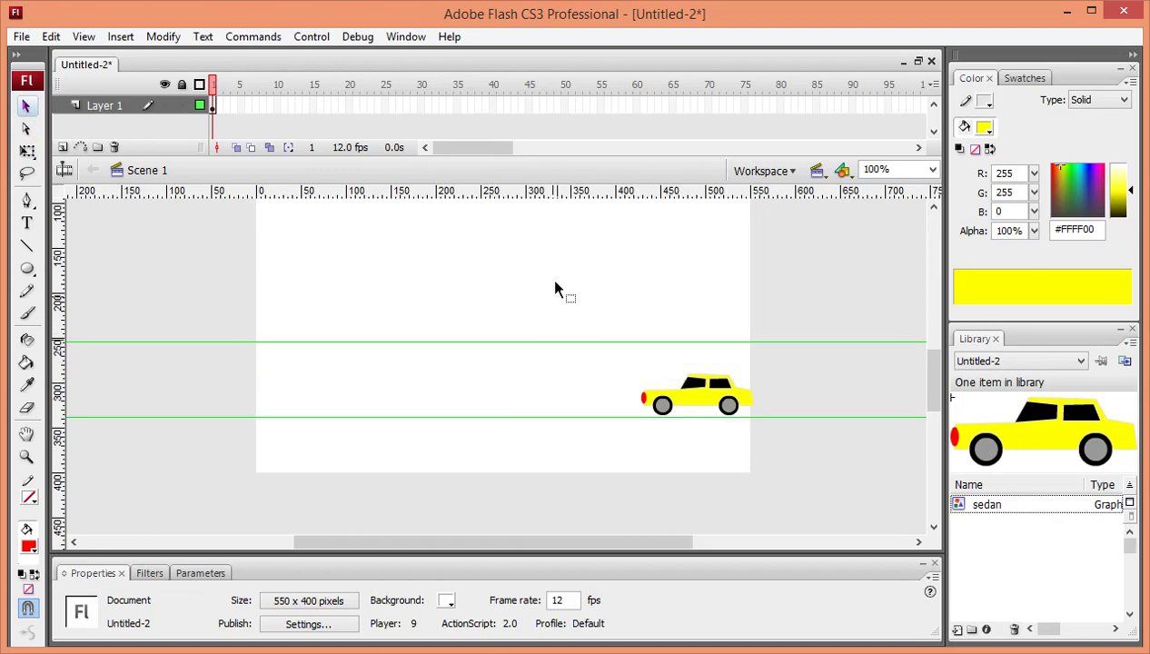
pyautogui.rightClick(239, 342)
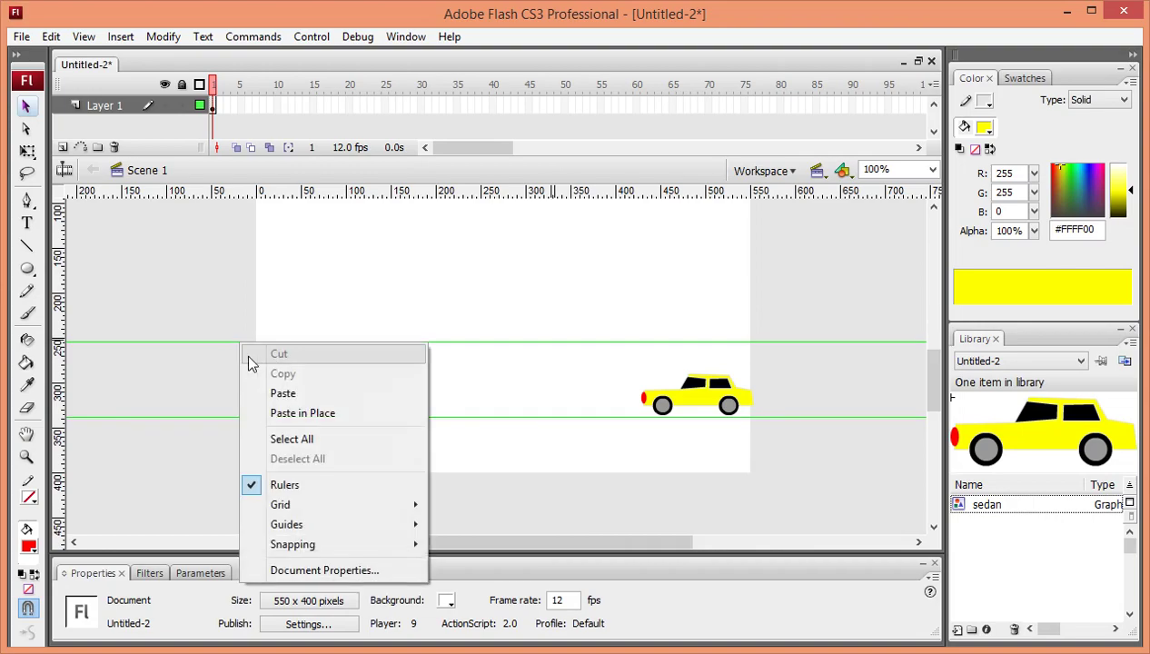
pyautogui.click(221, 345)
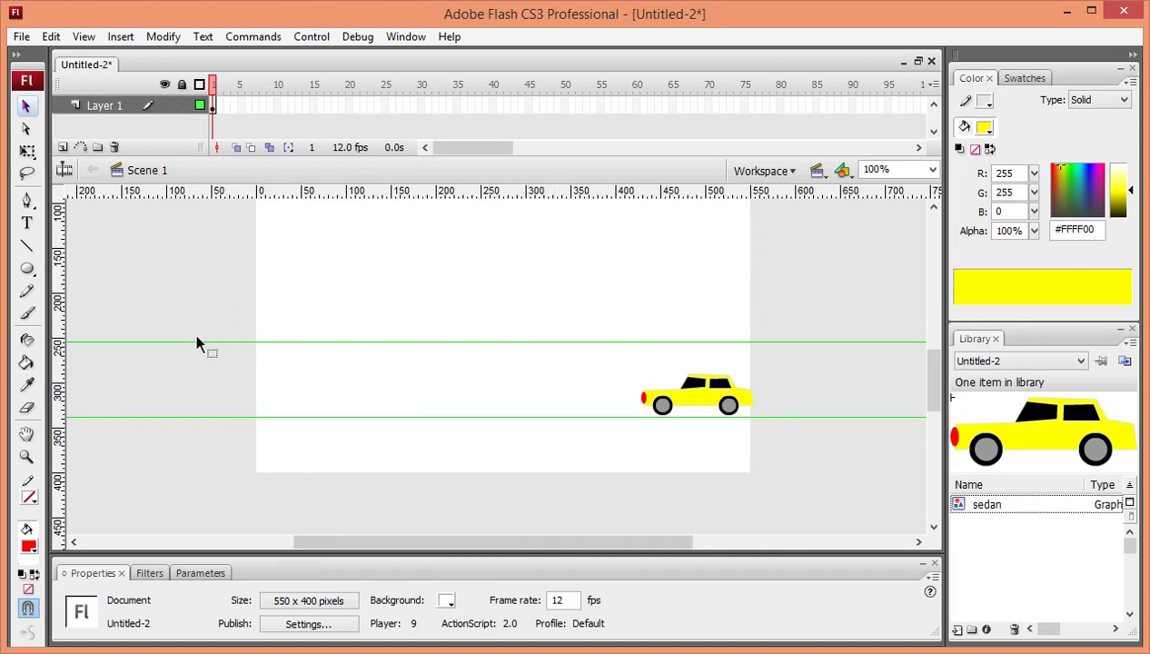
pyautogui.moveTo(196, 342); pyautogui.dragTo(192, 193)
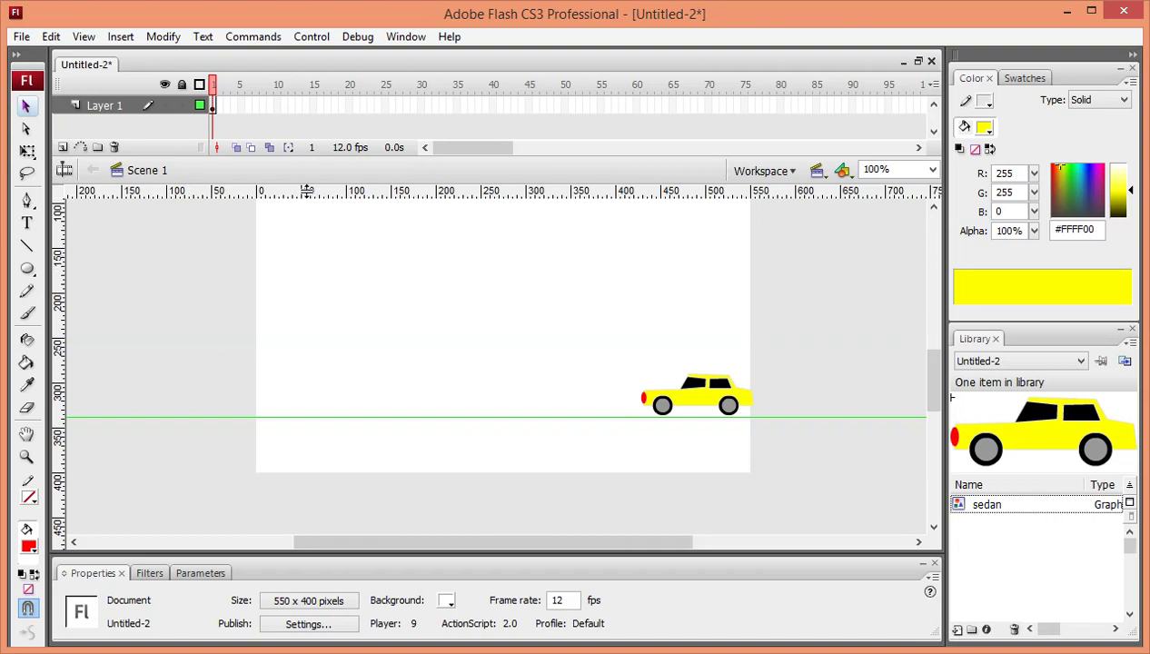
# Enlarge the sedan to about 150 px wide and place it just outside the stage's right edge, resting on the guide
pyautogui.click(718, 380)
pyautogui.click(26, 150)
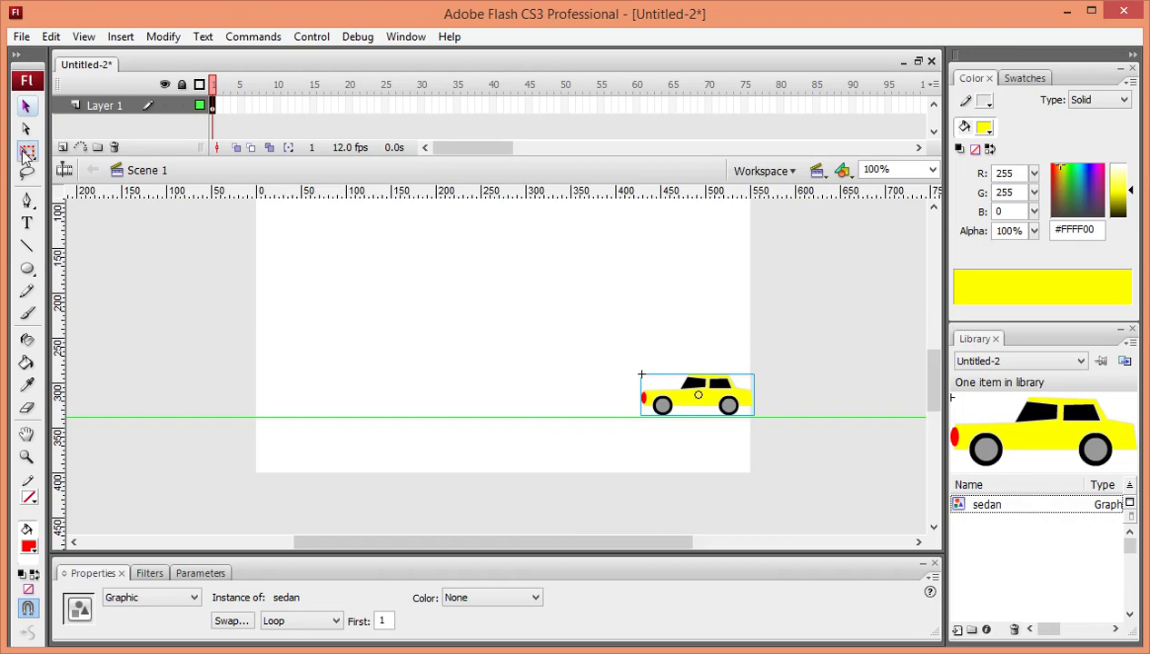
pyautogui.moveTo(754, 372); pyautogui.dragTo(865, 392)
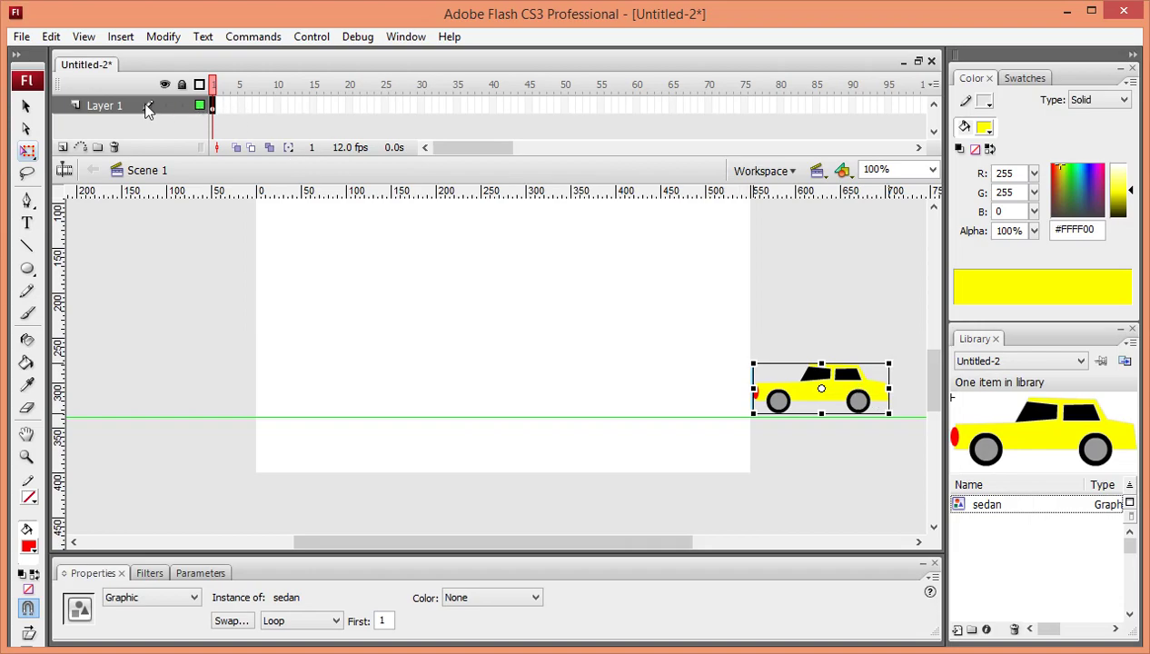
# Insert a keyframe at frame 2 and move the sedan in it along the guide to just outside the stage's left edge
pyautogui.rightClick(212, 107)
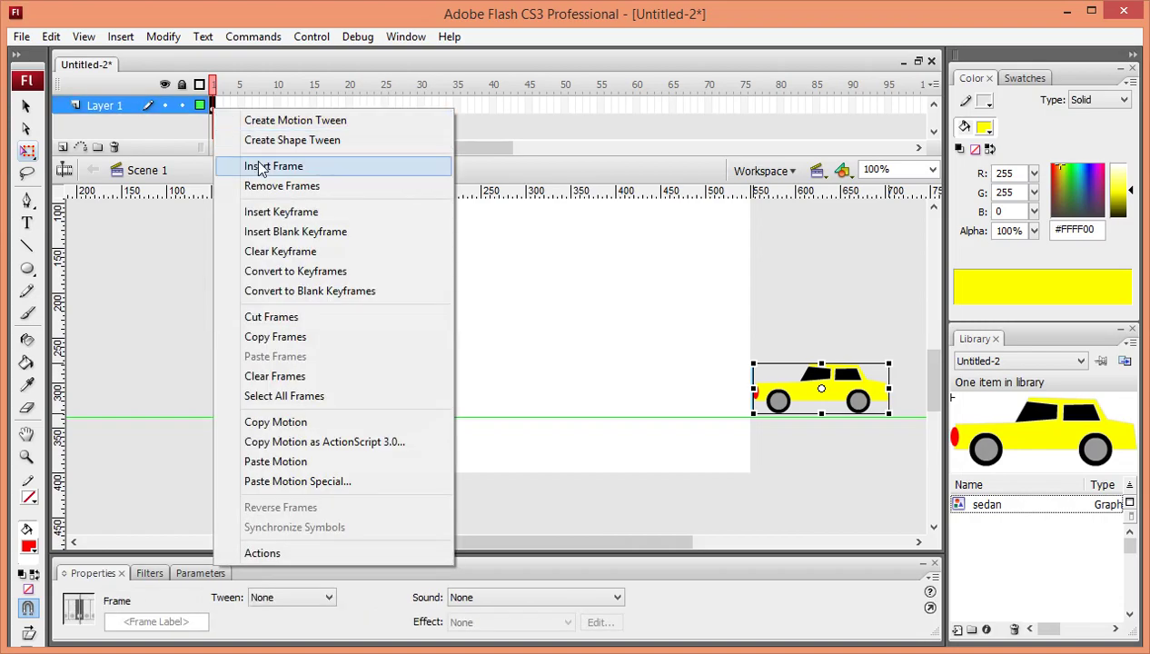
pyautogui.click(283, 211)
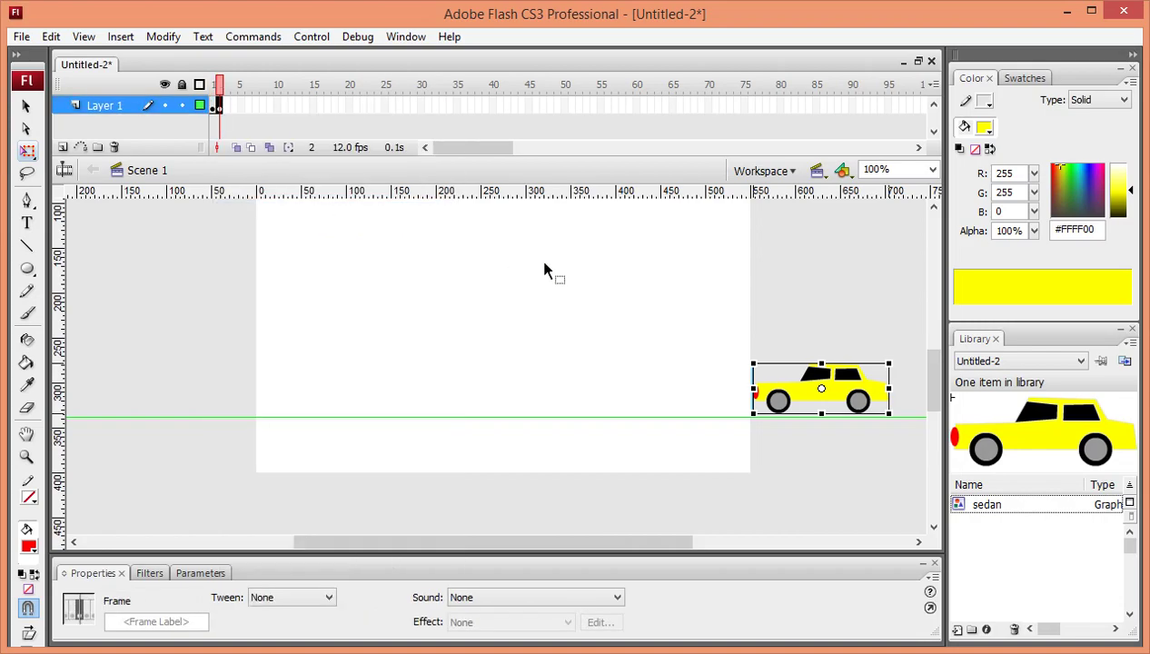
pyautogui.click(215, 107)
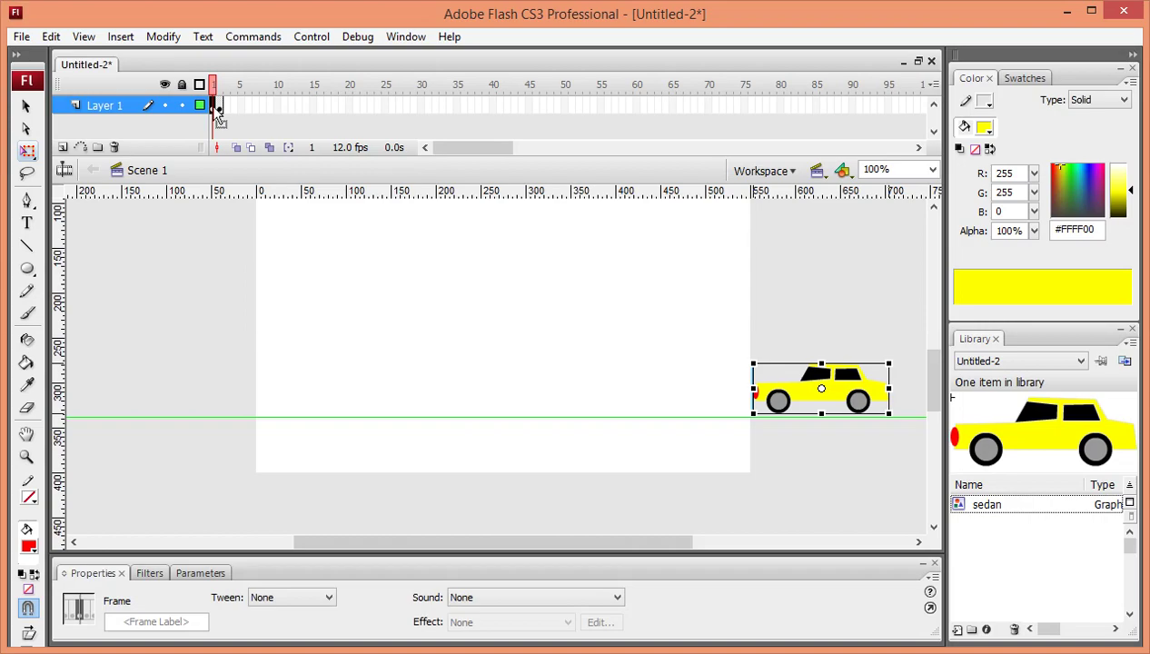
pyautogui.click(218, 106)
pyautogui.click(218, 105)
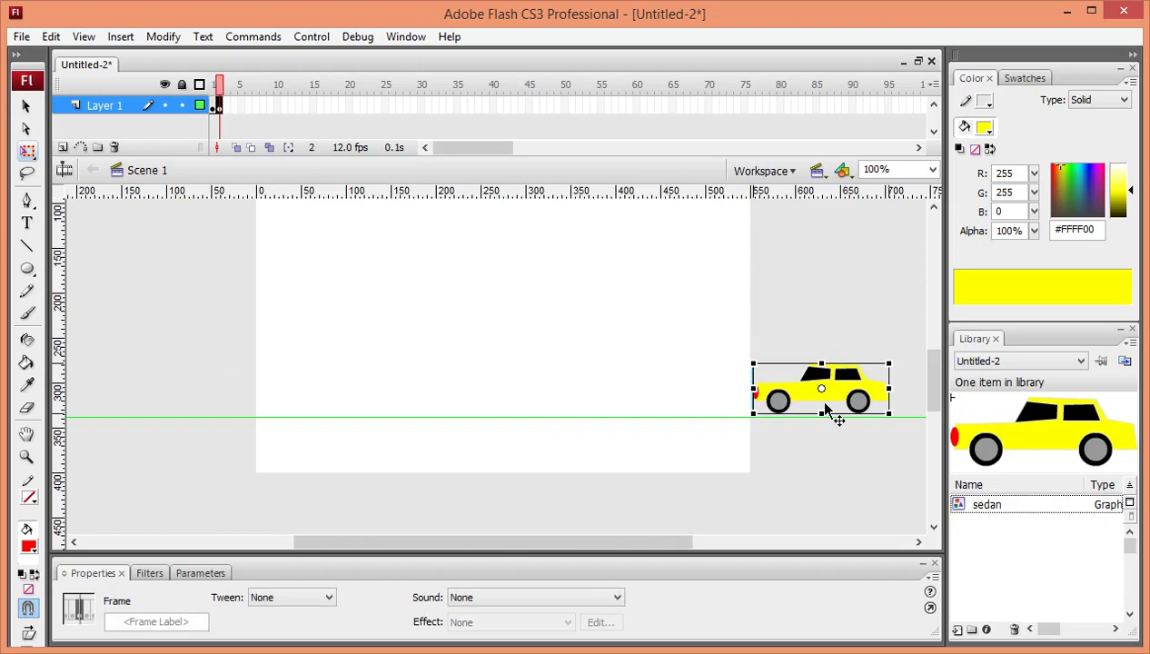
pyautogui.moveTo(853, 404); pyautogui.dragTo(215, 400)
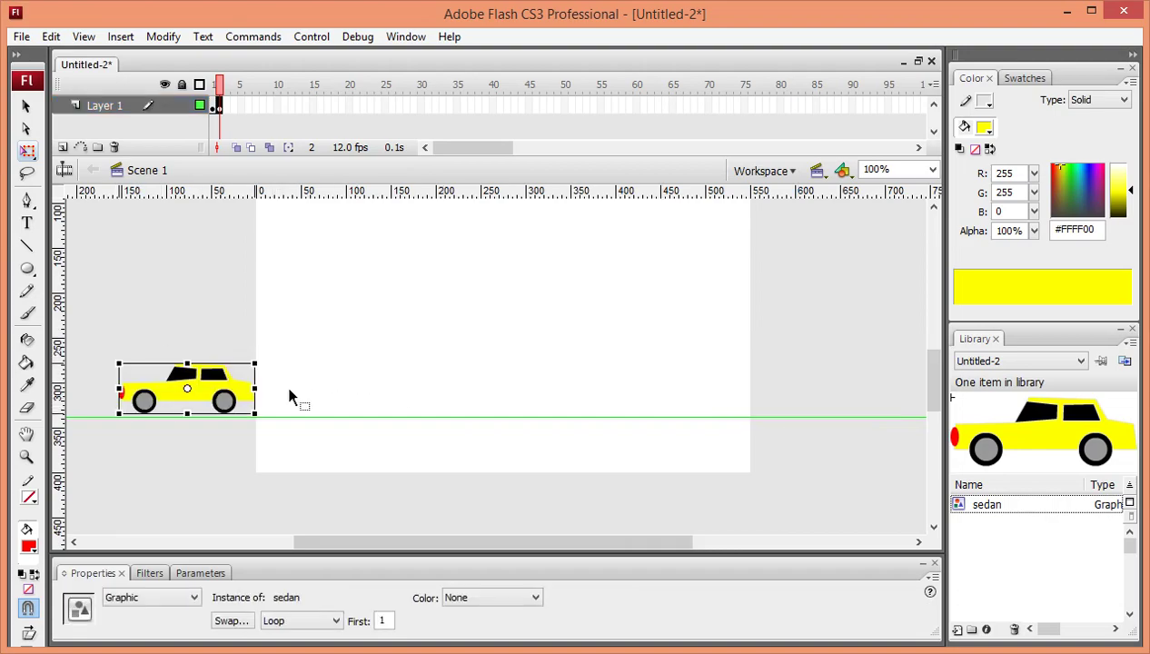
# Insert frames after frame 1 until the end keyframe sits at frame 15, and test the movie
pyautogui.click(215, 107)
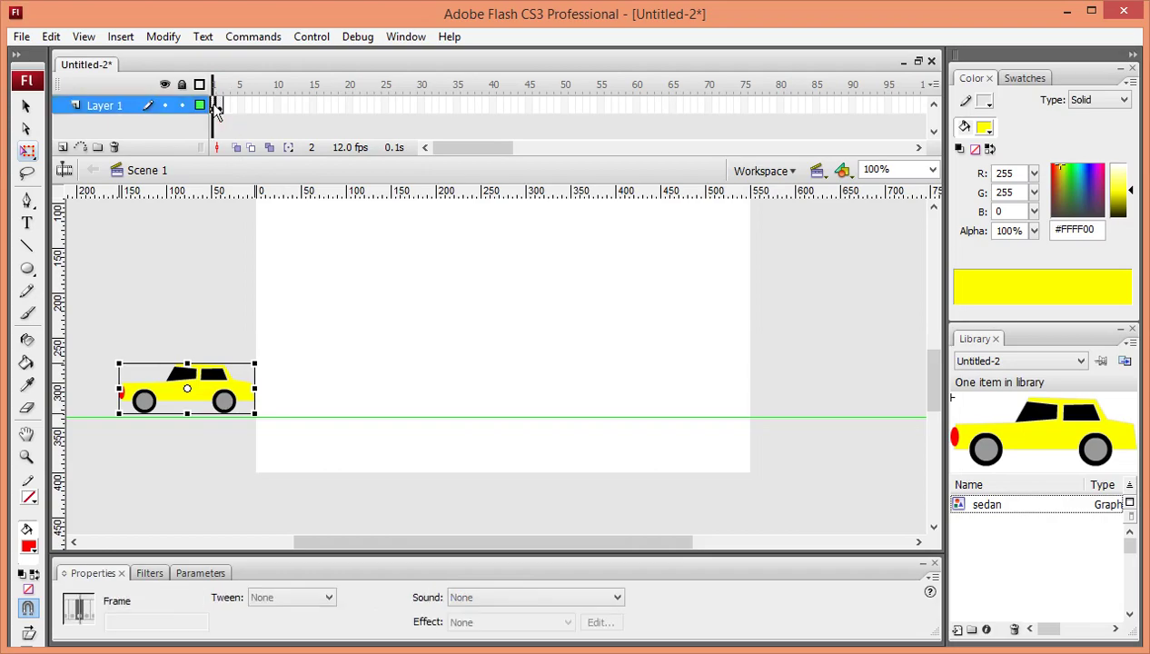
pyautogui.press('F5')
pyautogui.press('F5')
pyautogui.press('F5')
pyautogui.press('F5')
pyautogui.press('F5')
pyautogui.press('F5')
pyautogui.press('F5')
pyautogui.press('F5')
pyautogui.press('F5')
pyautogui.press('F5')
pyautogui.press('F5')
pyautogui.press('F5')
pyautogui.press('F5')
pyautogui.hotkey('ctrl', 'Return')
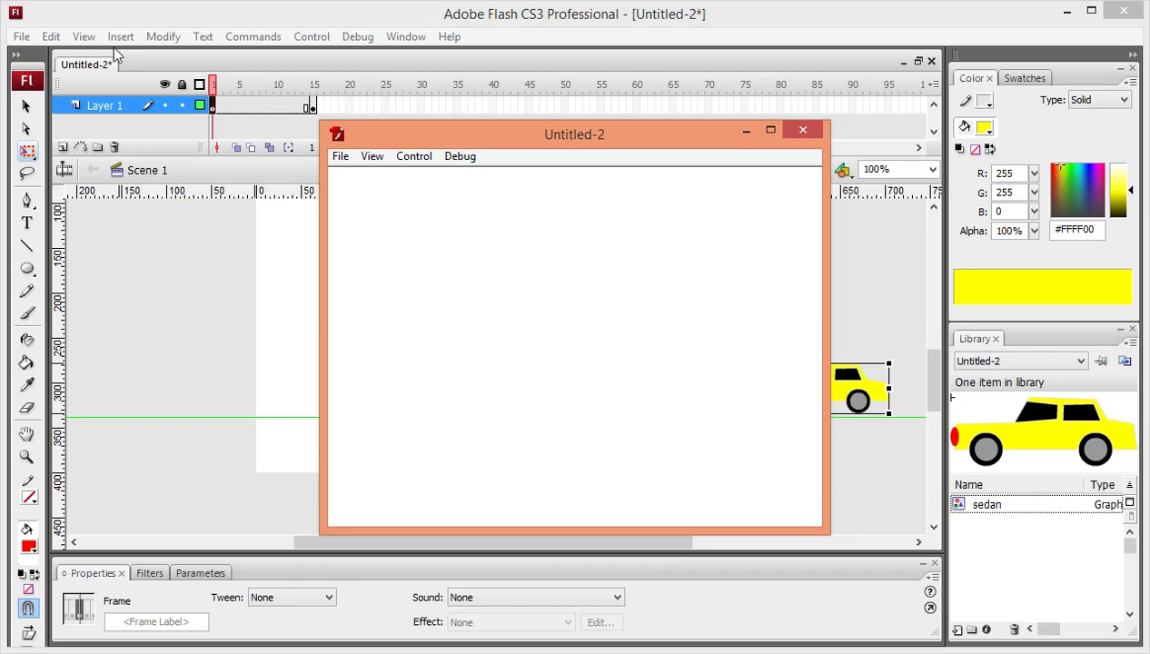
pyautogui.click(802, 130)
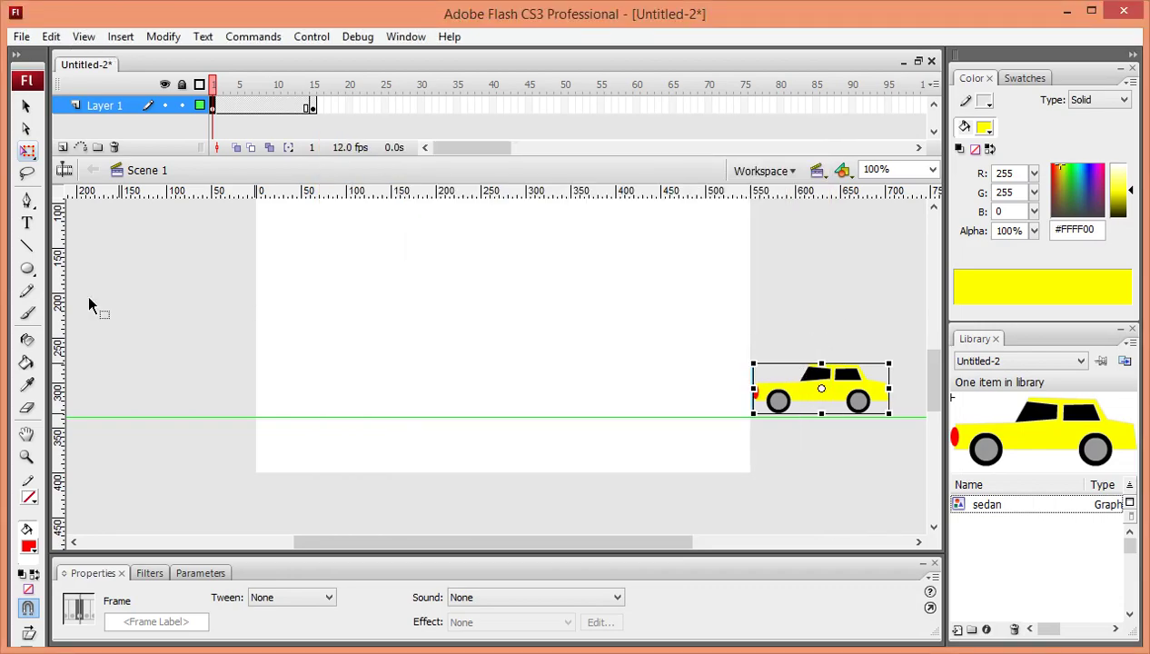
# Create a motion tween starting at frame 1 and test the sedan's movement
pyautogui.click(213, 107)
pyautogui.rightClick(215, 114)
pyautogui.click(251, 118)
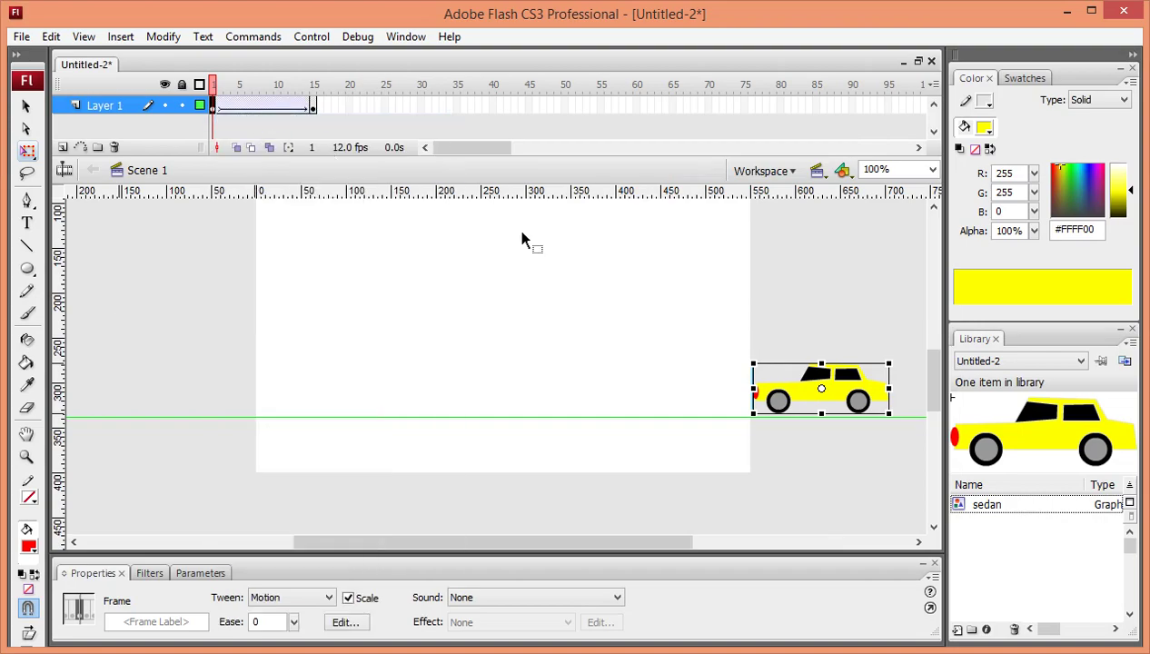
pyautogui.hotkey('ctrl', 'Return')
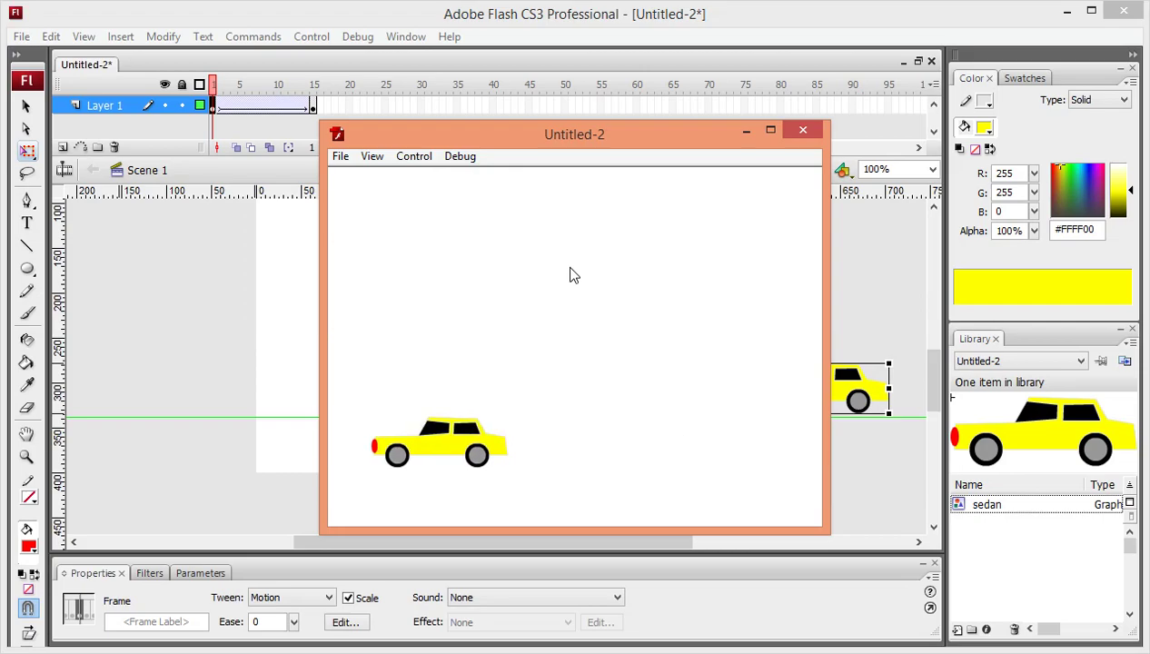
pyautogui.click(804, 130)
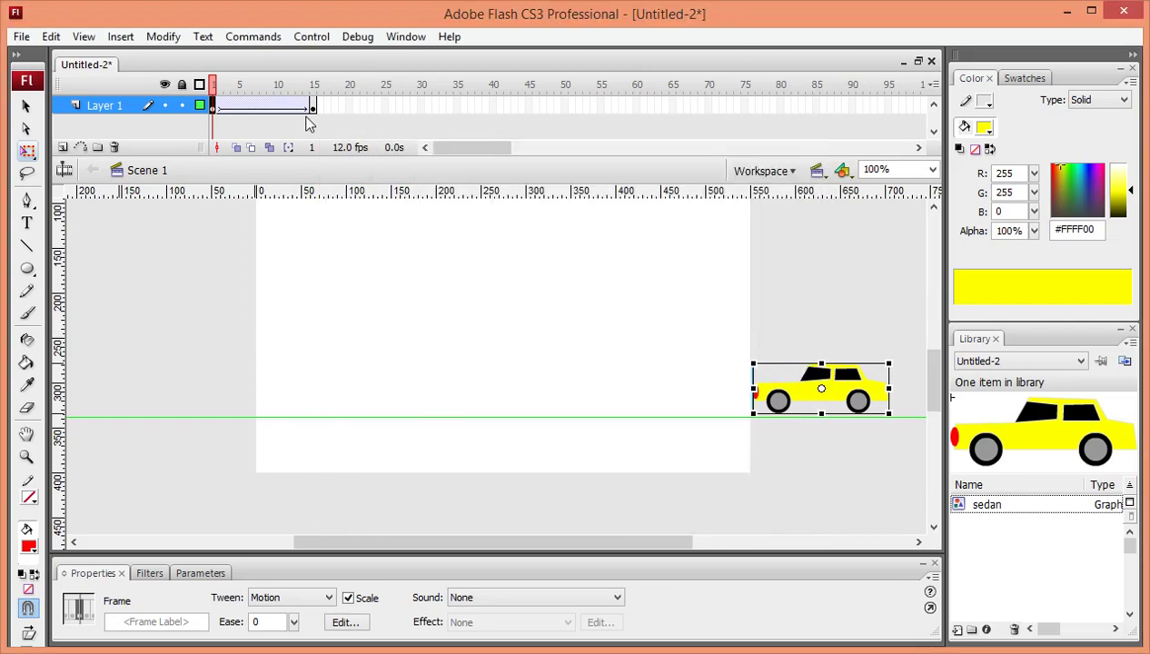
# Lengthen the motion tween by inserting frames until its end keyframe sits at frame 35, and test the movie
pyautogui.click(265, 107)
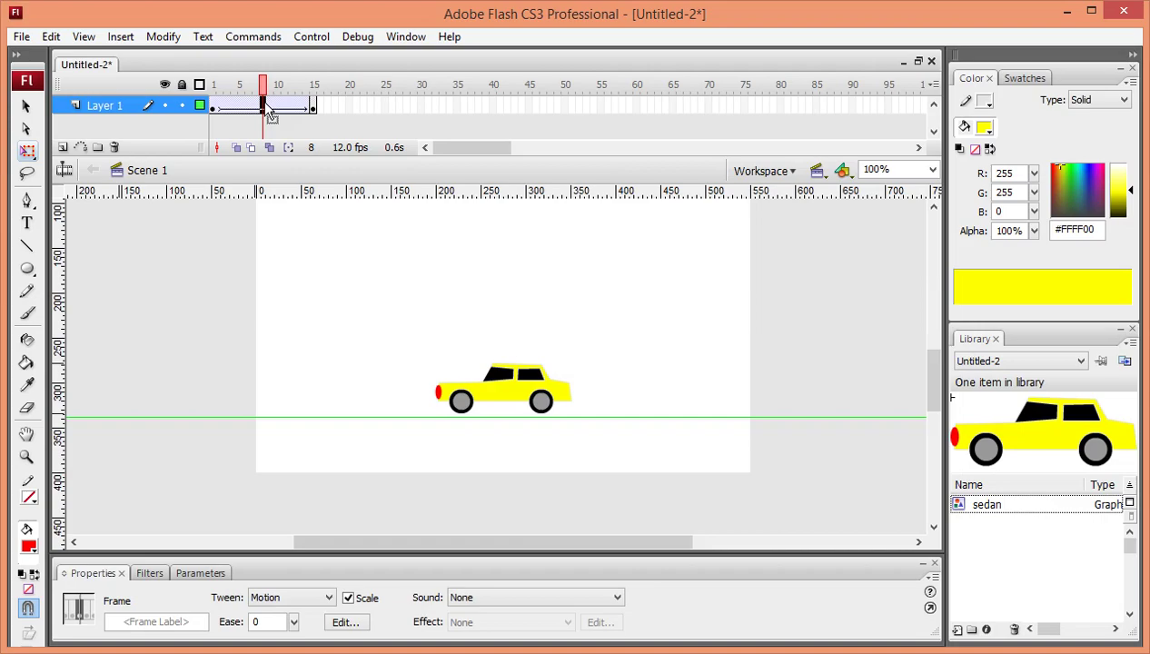
pyautogui.press('F5')
pyautogui.press('F5')
pyautogui.press('F5')
pyautogui.press('F5')
pyautogui.press('F5')
pyautogui.press('F5')
pyautogui.press('F5')
pyautogui.press('F5')
pyautogui.press('F5')
pyautogui.press('F5')
pyautogui.press('F5')
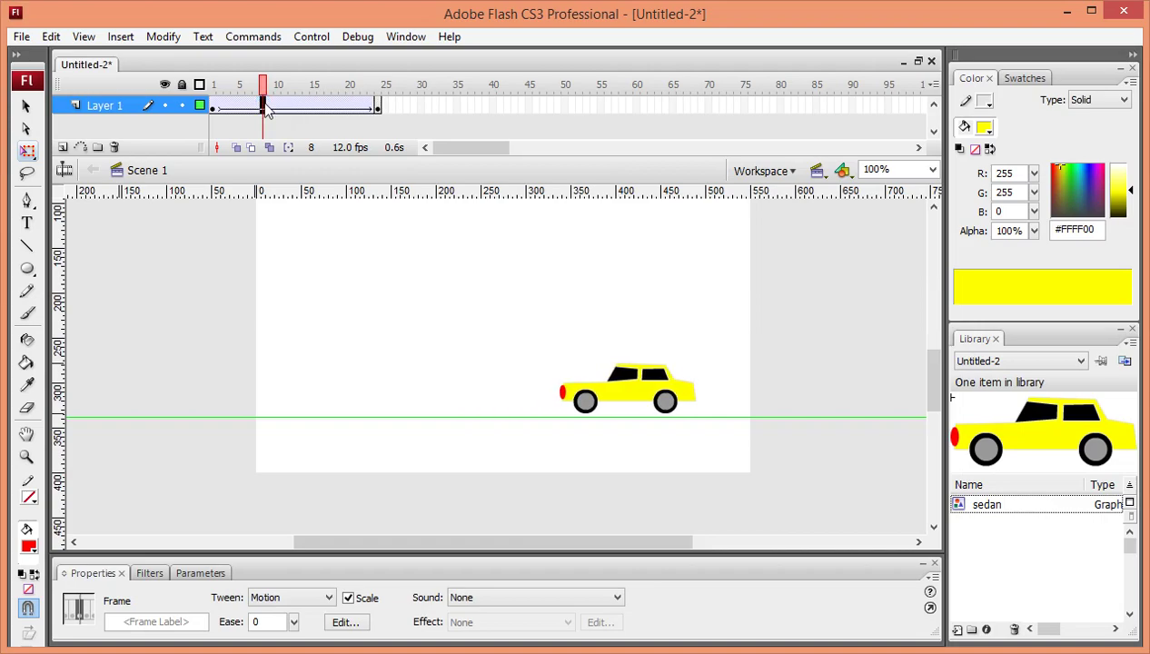
pyautogui.press('F5')
pyautogui.press('F5')
pyautogui.press('F5')
pyautogui.press('F5')
pyautogui.press('F5')
pyautogui.press('F5')
pyautogui.press('F5')
pyautogui.press('F5')
pyautogui.press('F5')
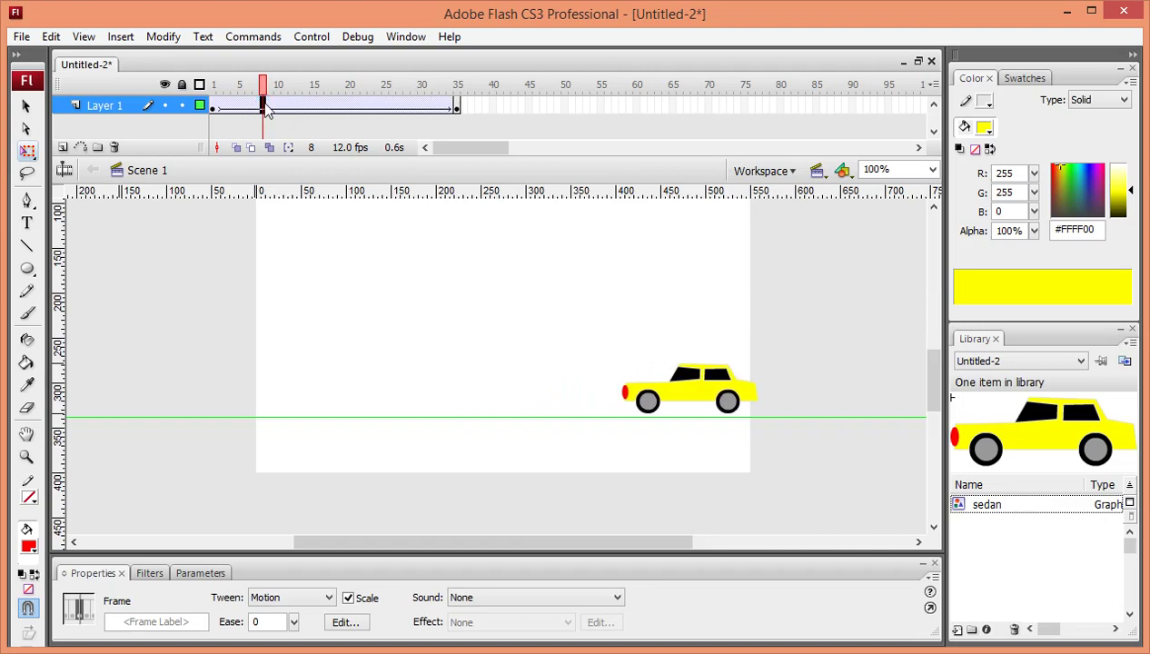
pyautogui.hotkey('ctrl', 'Return')
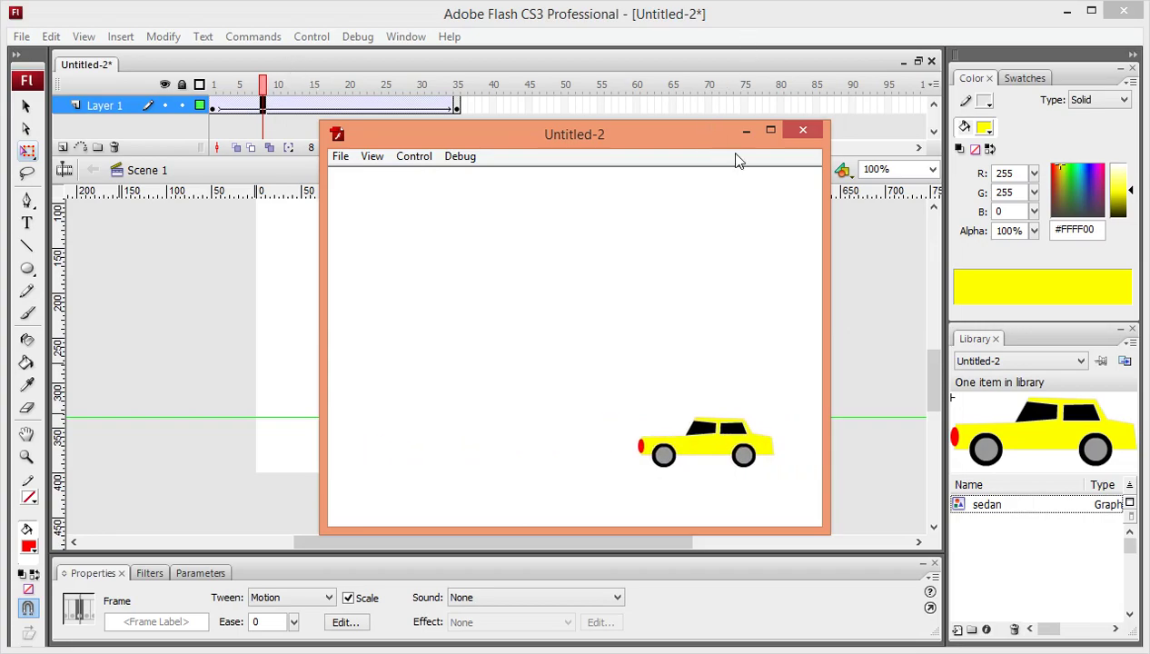
pyautogui.click(804, 132)
# Extend the sedan's tween until its last keyframe is at frame 60, and preview the slower drive
pyautogui.click(355, 105)
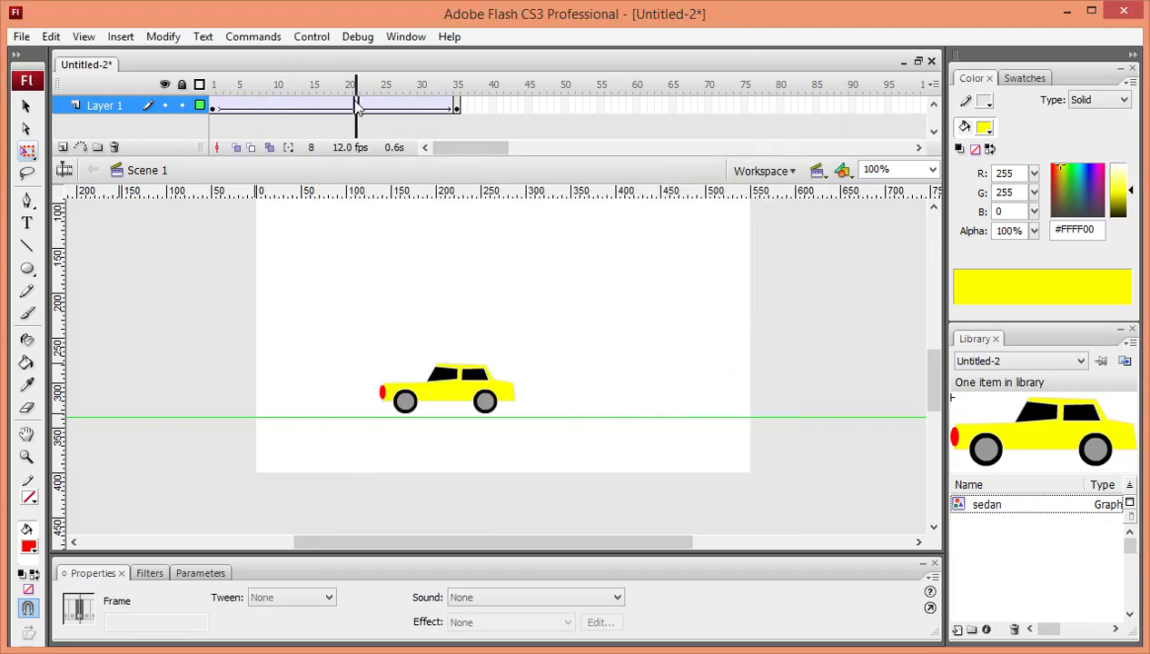
pyautogui.press('F5')
pyautogui.press('F5')
pyautogui.press('F5')
pyautogui.press('F5')
pyautogui.press('F5')
pyautogui.press('F5')
pyautogui.press('F5')
pyautogui.press('F5')
pyautogui.press('F5')
pyautogui.press('F5')
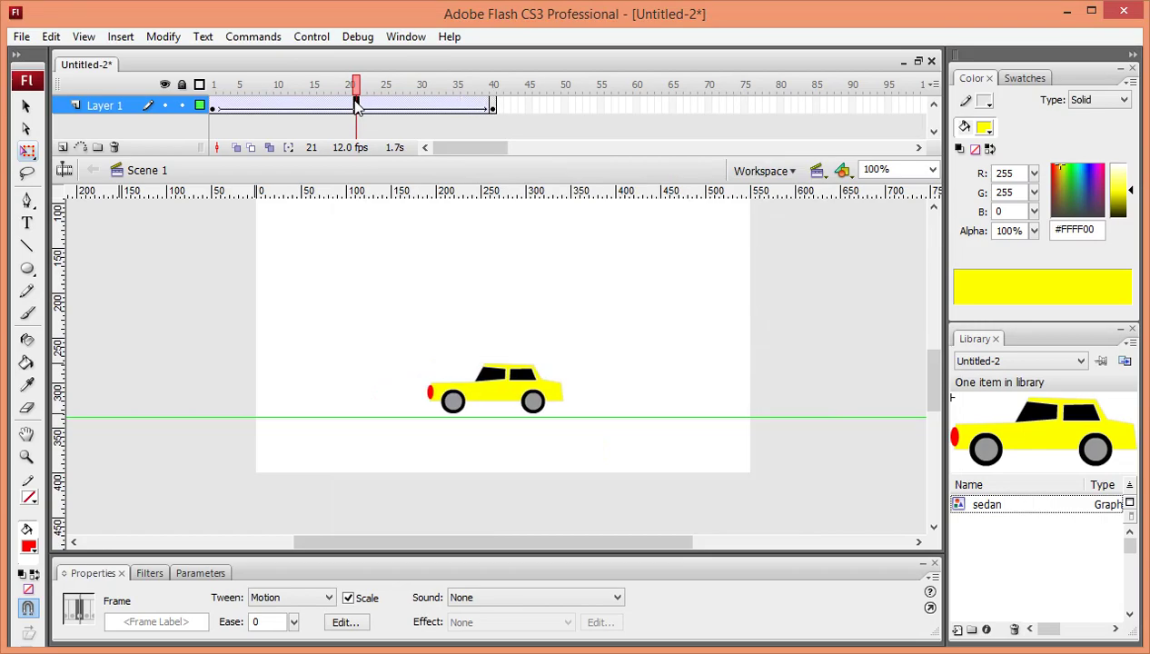
pyautogui.press('F5')
pyautogui.press('F5')
pyautogui.press('F5')
pyautogui.press('F5')
pyautogui.press('F5')
pyautogui.press('F5')
pyautogui.press('F5')
pyautogui.press('F5')
pyautogui.press('F5')
pyautogui.press('F5')
pyautogui.press('F5')
pyautogui.press('F5')
pyautogui.press('F5')
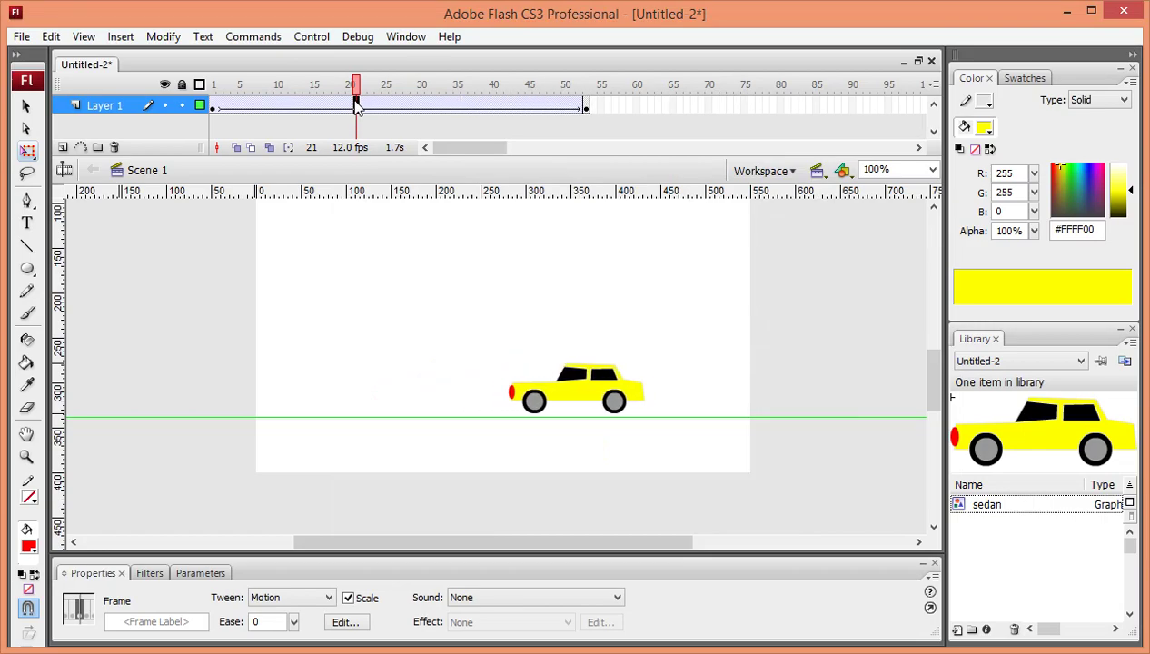
pyautogui.press('F5')
pyautogui.press('F5')
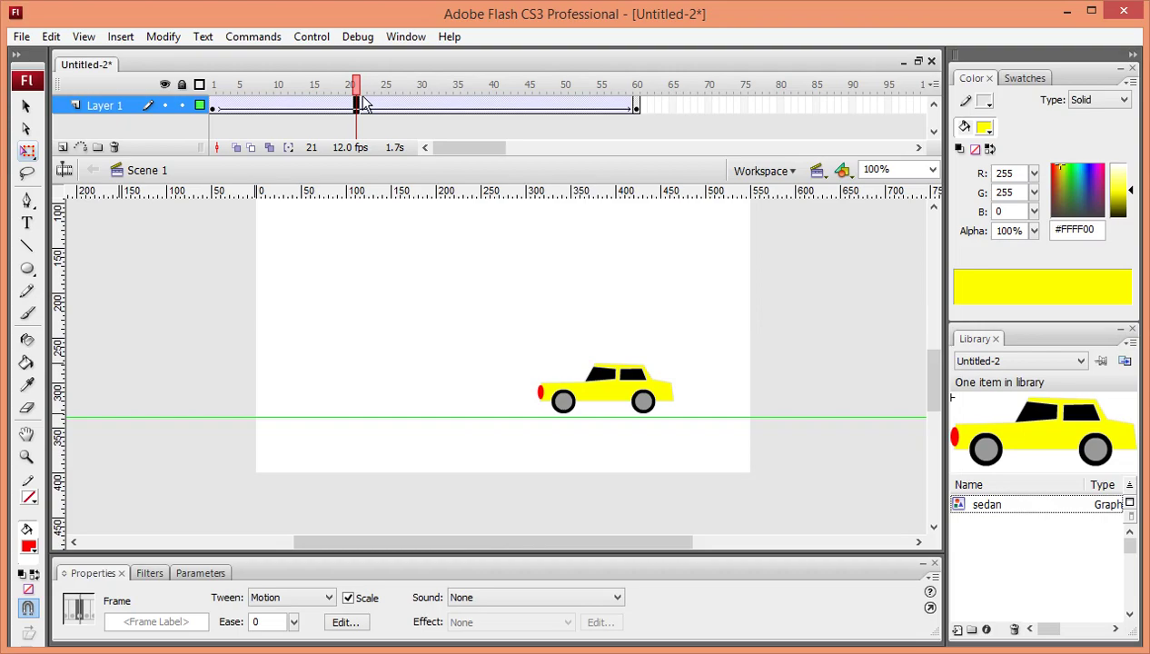
pyautogui.hotkey('ctrl', 'Return')
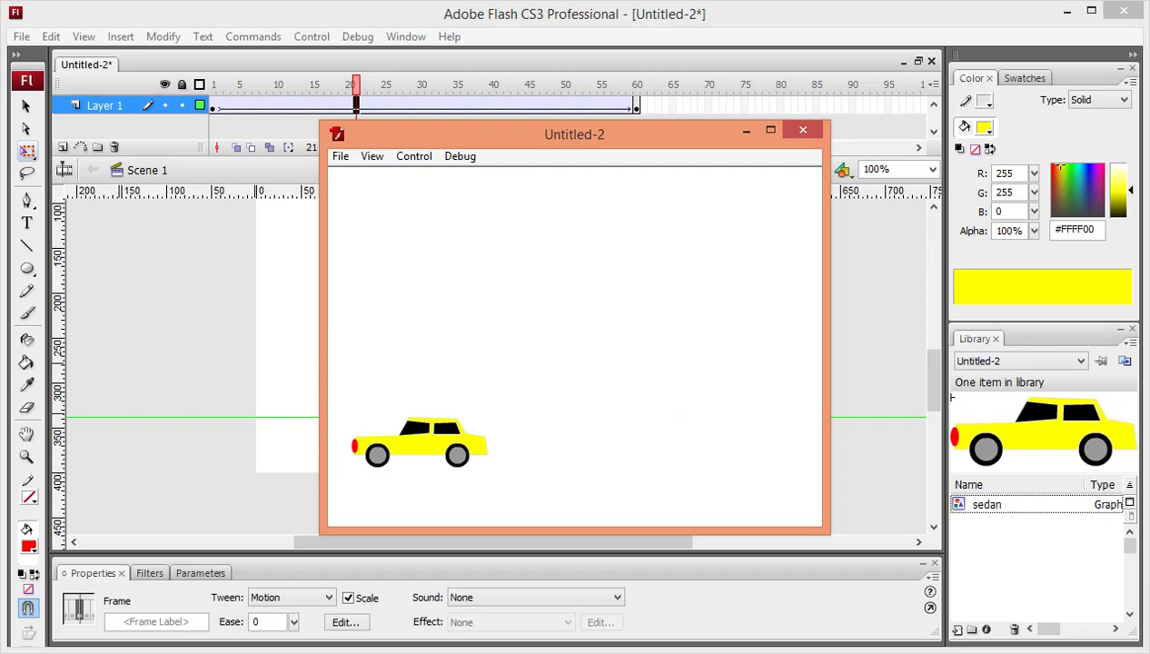
pyautogui.click(804, 129)
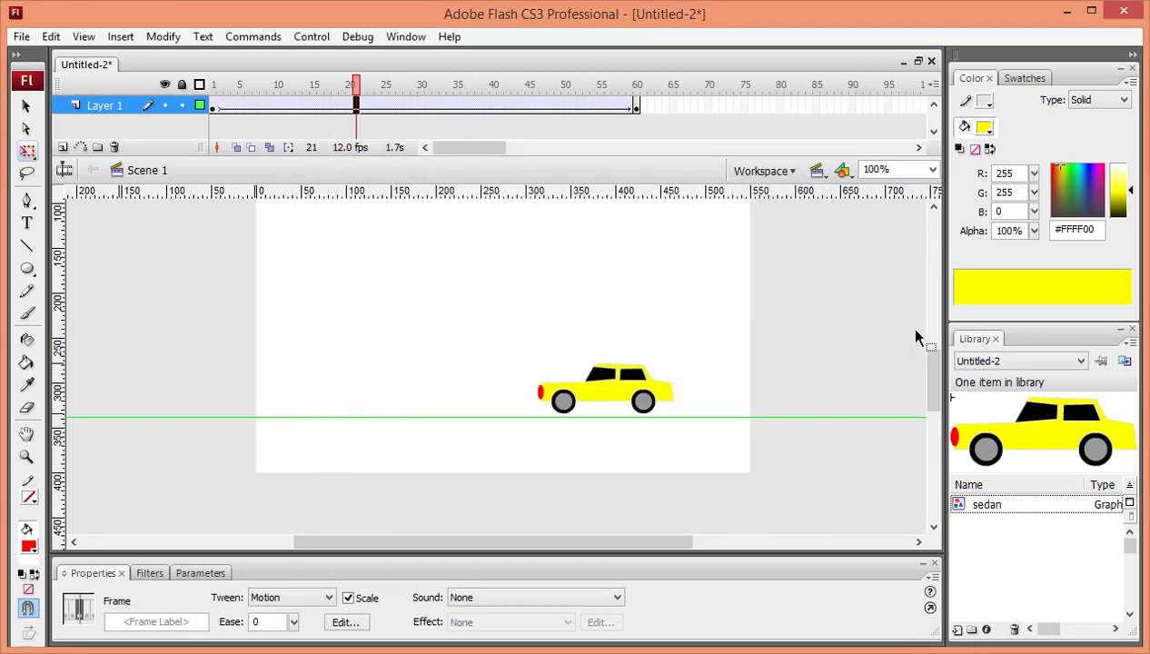
# Rename Layer 1 to "modil" and lock it
pyautogui.doubleClick(101, 106)
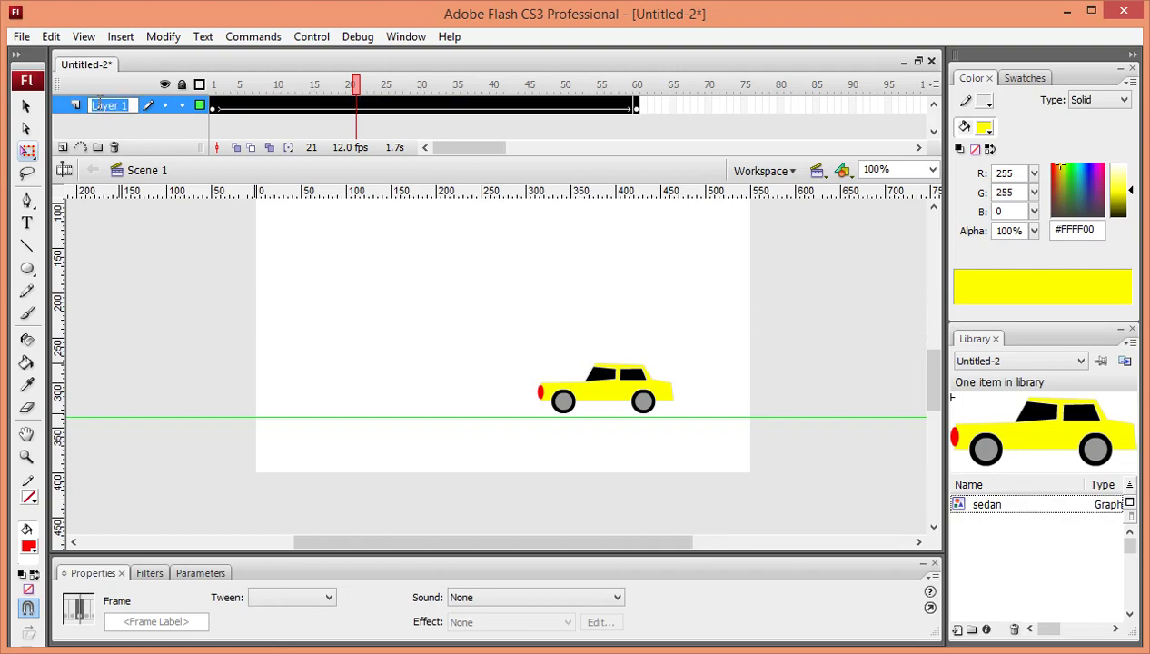
pyautogui.write('modil')
pyautogui.click(93, 212)
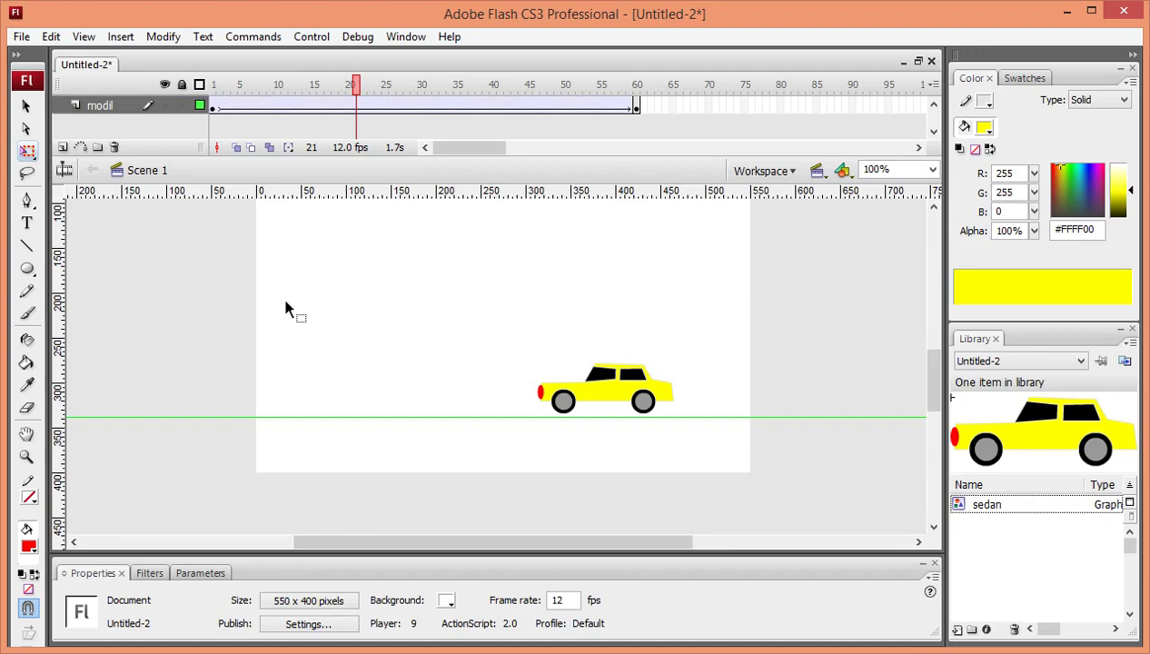
pyautogui.click(182, 105)
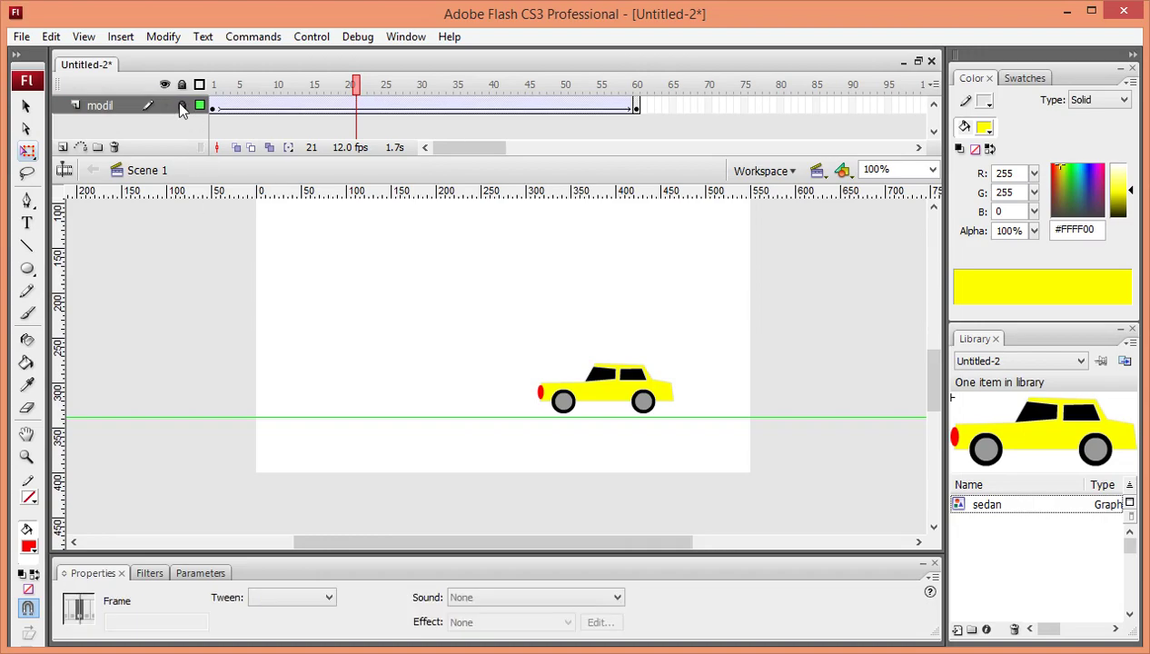
# On a new layer, draw a red rectangle about 85 × 170 px near the stage's left edge, standing on a new horizontal guide at about 305 px
pyautogui.click(63, 146)
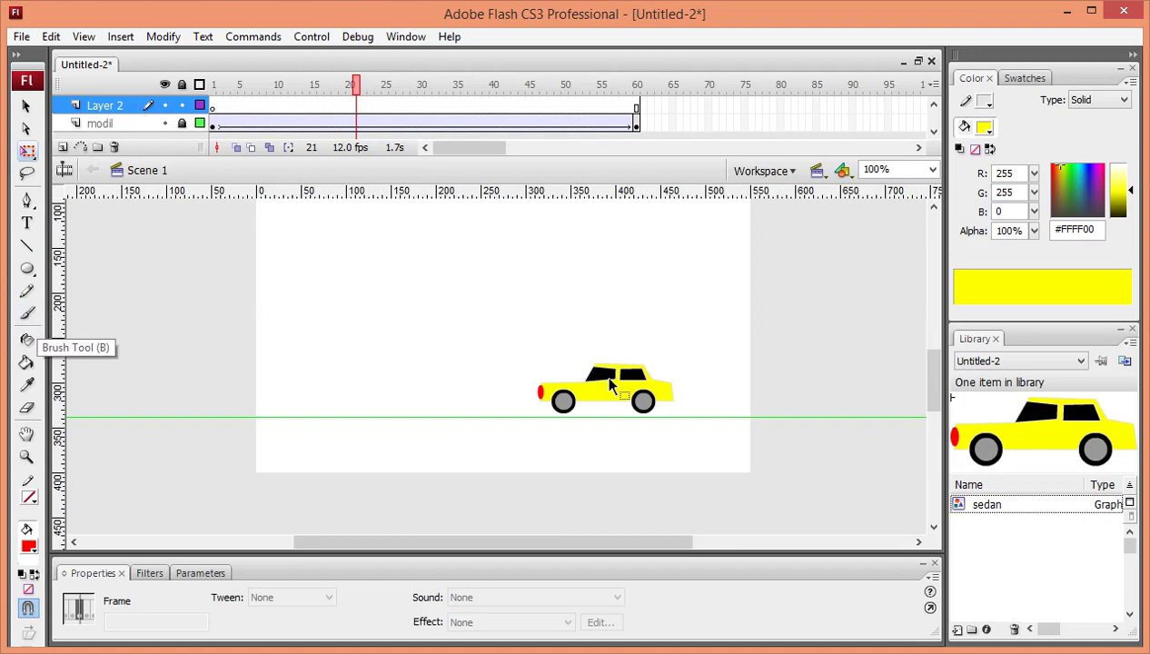
pyautogui.moveTo(227, 193); pyautogui.dragTo(252, 386)
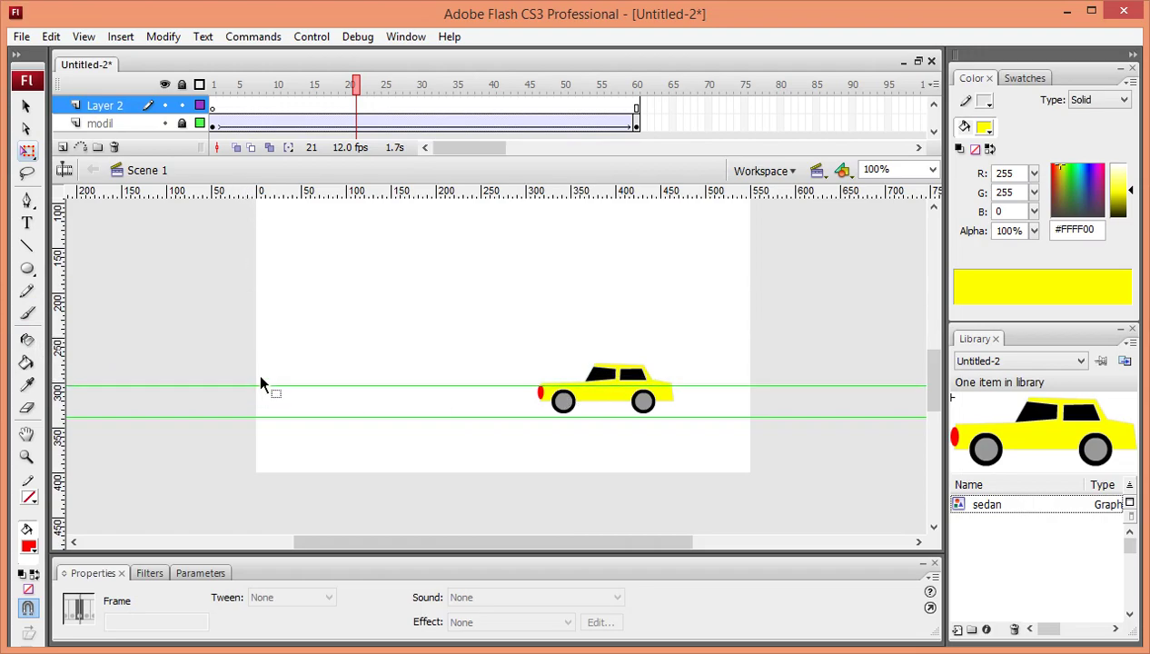
pyautogui.click(26, 269)
pyautogui.click(78, 293)
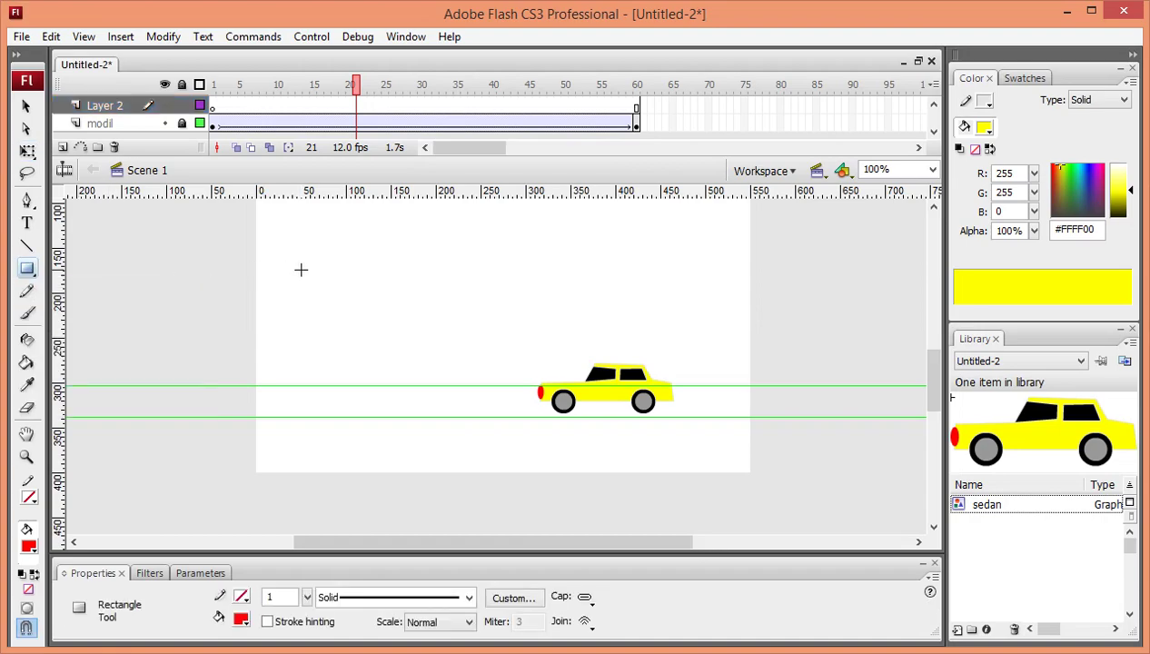
pyautogui.moveTo(288, 235); pyautogui.dragTo(364, 385)
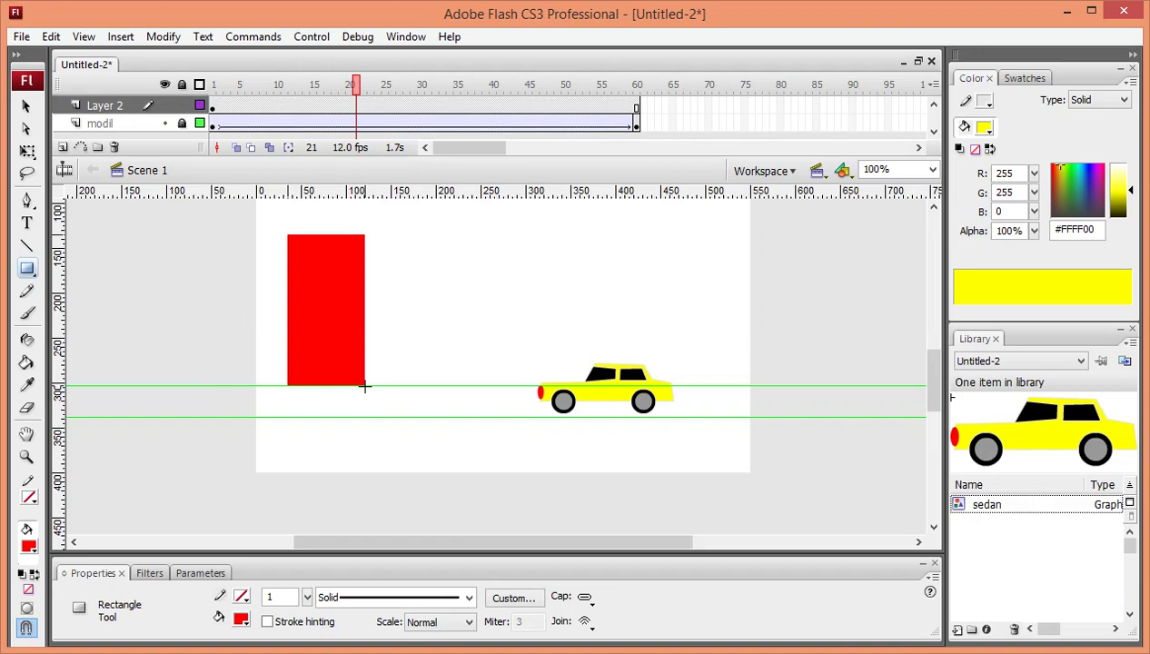
# Recolor the red rectangle blue (#0000FF) with the Paint Bucket
pyautogui.click(29, 548)
pyautogui.click(40, 456)
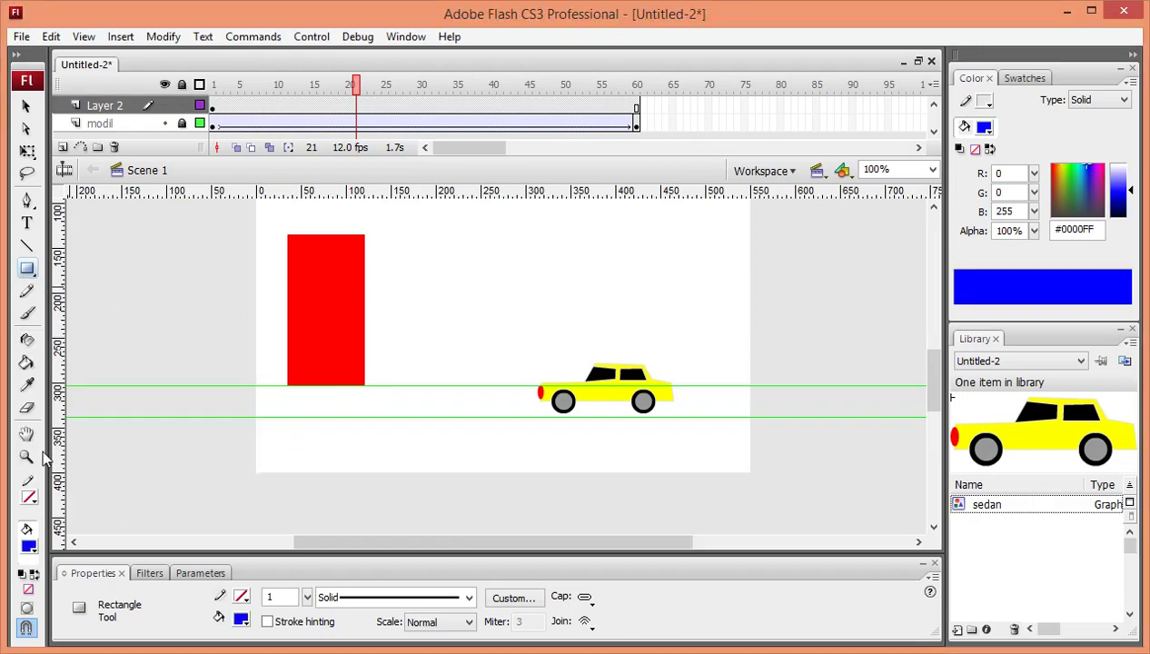
pyautogui.click(26, 362)
pyautogui.click(300, 289)
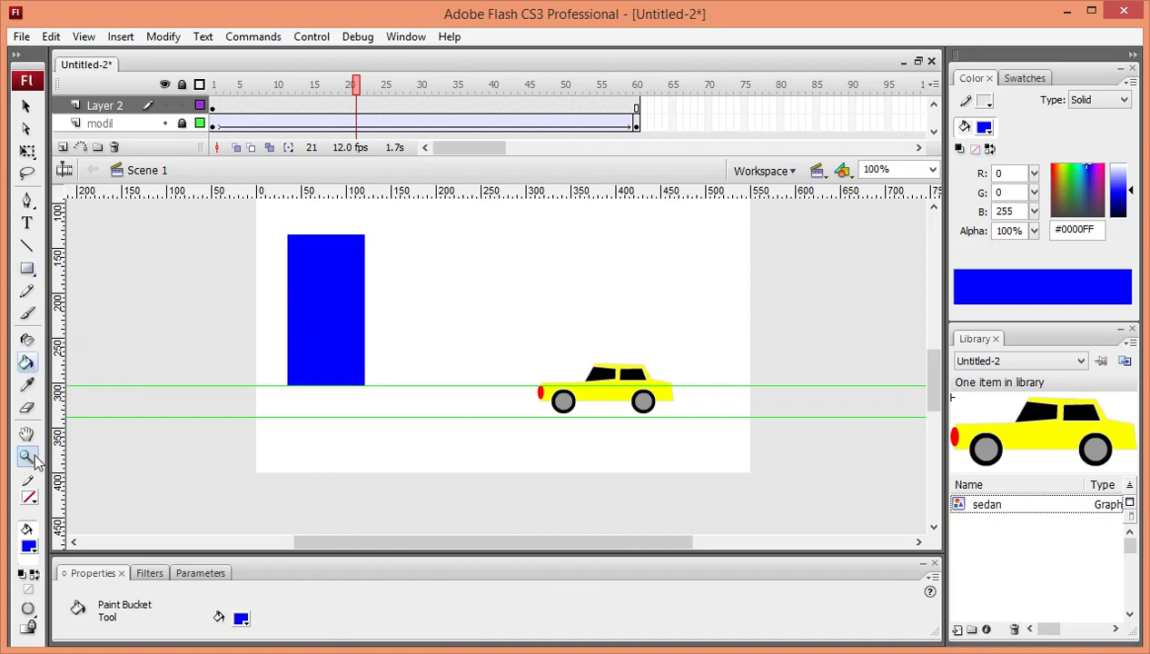
# Draw a black square window about 25 px wide near the blue building's upper right corner
pyautogui.click(26, 269)
pyautogui.moveTo(335, 259); pyautogui.dragTo(358, 282)
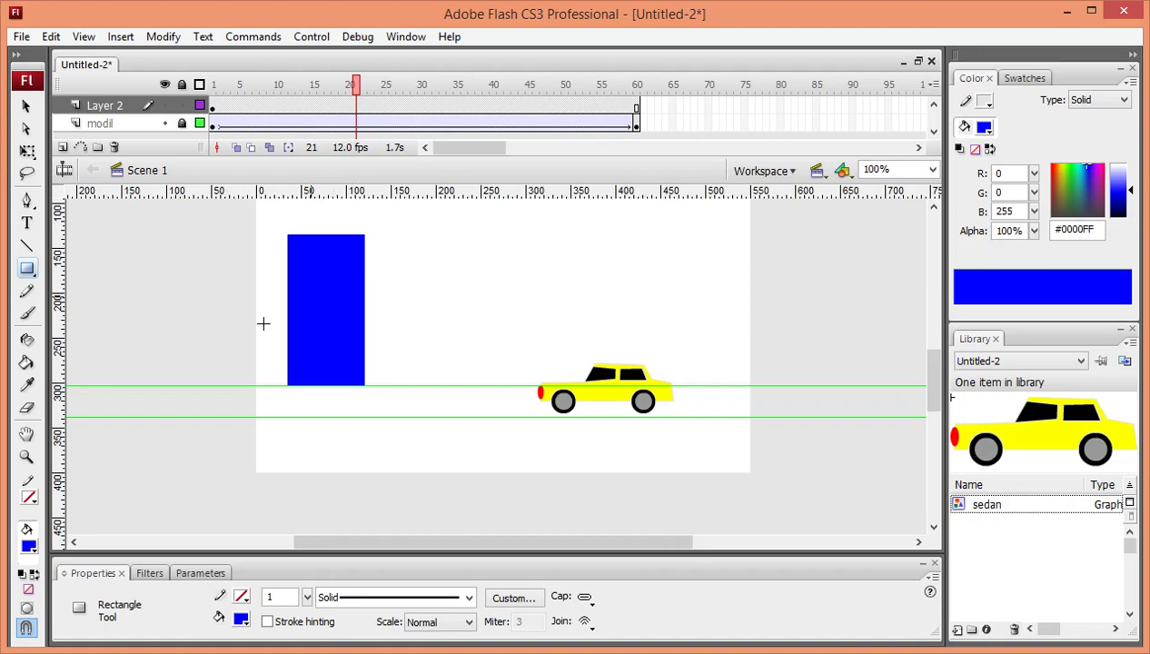
pyautogui.click(28, 546)
pyautogui.click(36, 434)
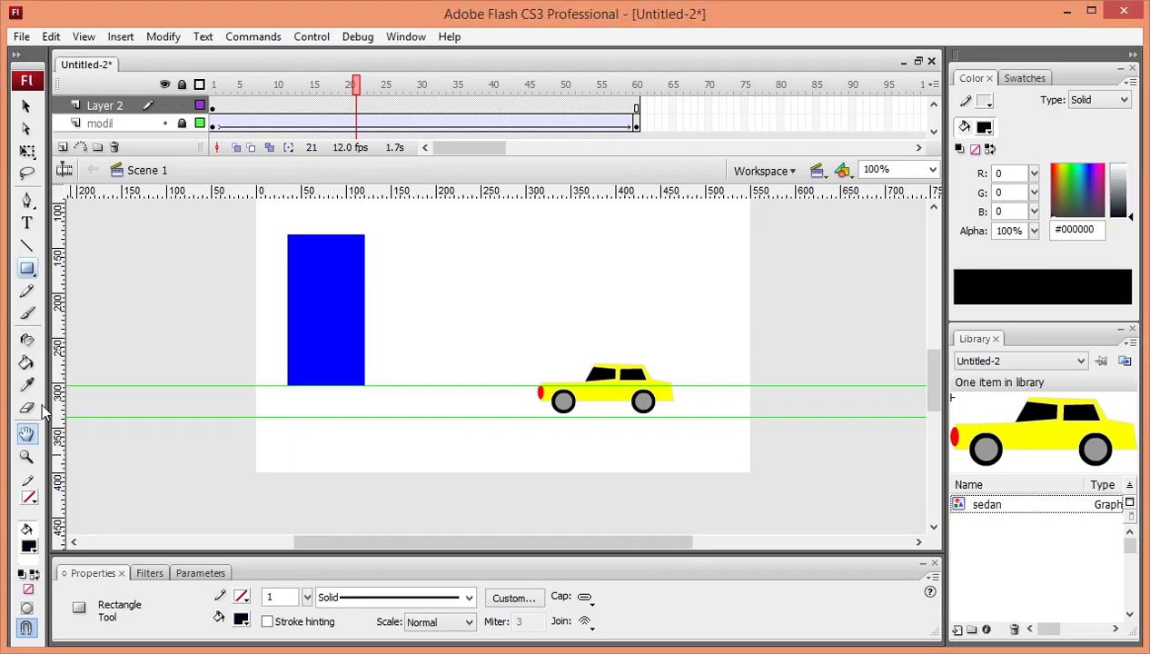
pyautogui.moveTo(333, 256); pyautogui.dragTo(354, 275)
# Copy the black window and place two duplicates below it in an evenly spaced column
pyautogui.press('v')
pyautogui.click(347, 270)
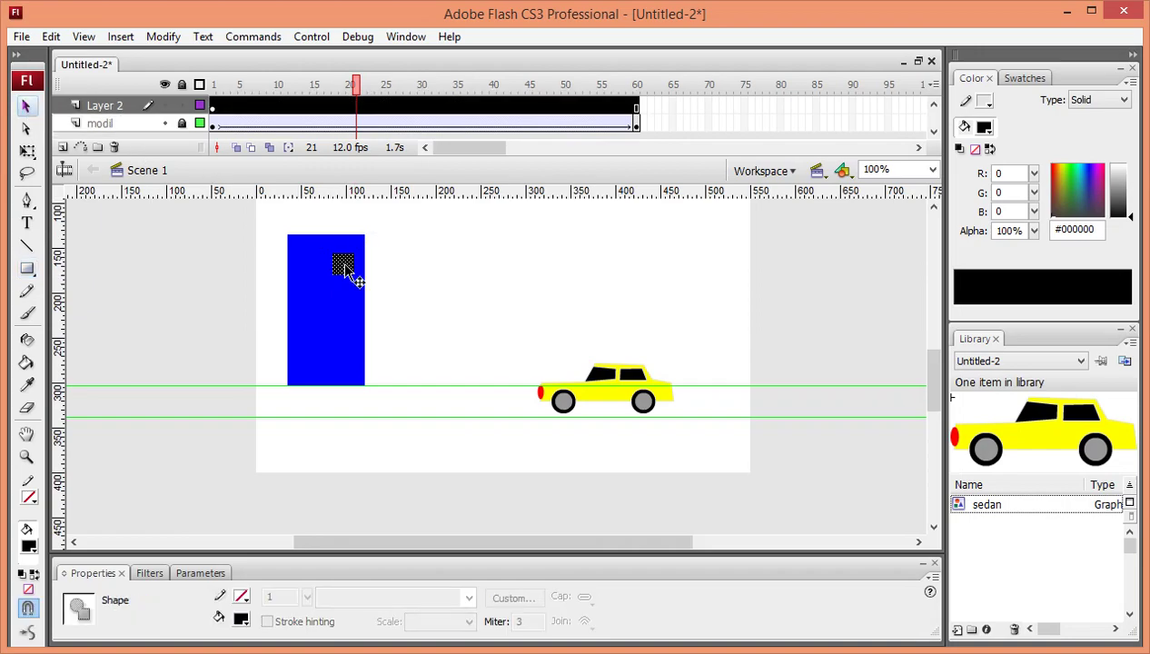
pyautogui.hotkey('ctrl', 'c')
pyautogui.hotkey('ctrl', 'v')
pyautogui.moveTo(491, 367); pyautogui.dragTo(343, 297)
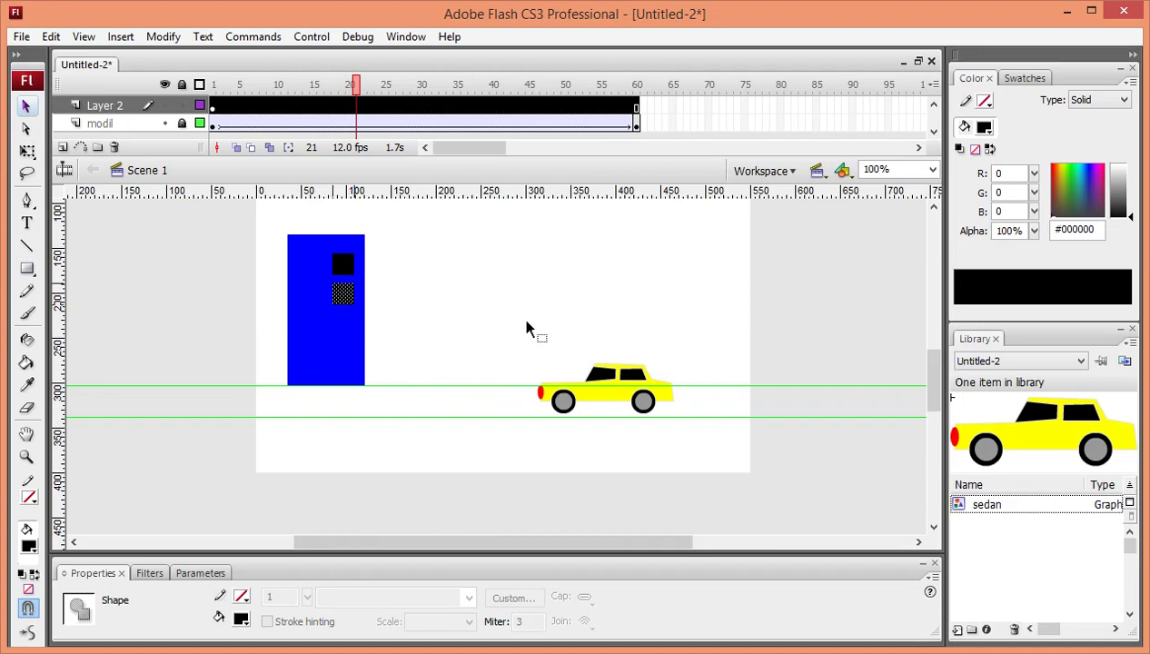
pyautogui.hotkey('ctrl', 'v')
pyautogui.moveTo(499, 367); pyautogui.dragTo(347, 326)
pyautogui.click(385, 258)
# Try to duplicate the blue building shape beside the original, and undo the paste
pyautogui.click(306, 261)
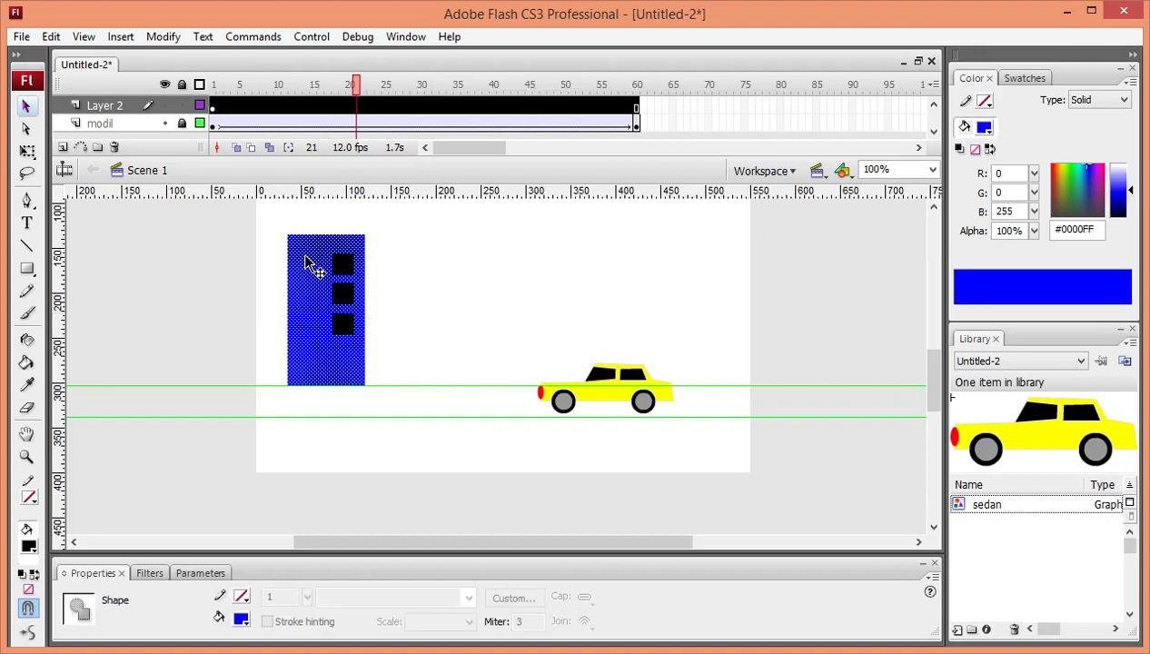
pyautogui.hotkey('ctrl', 'c')
pyautogui.hotkey('ctrl', 'v')
pyautogui.moveTo(480, 367)
pyautogui.mouseDown()
pyautogui.moveTo(386, 288)
pyautogui.moveTo(398, 301)
pyautogui.mouseUp()
pyautogui.hotkey('ctrl', 'z')
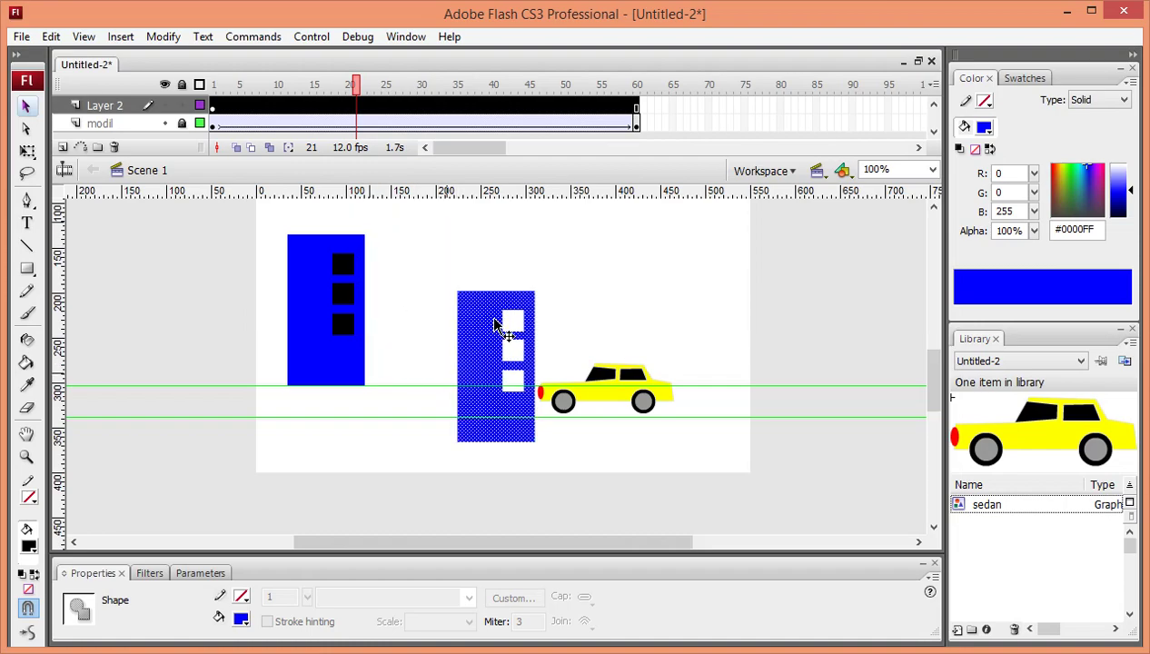
pyautogui.hotkey('ctrl', 'z')
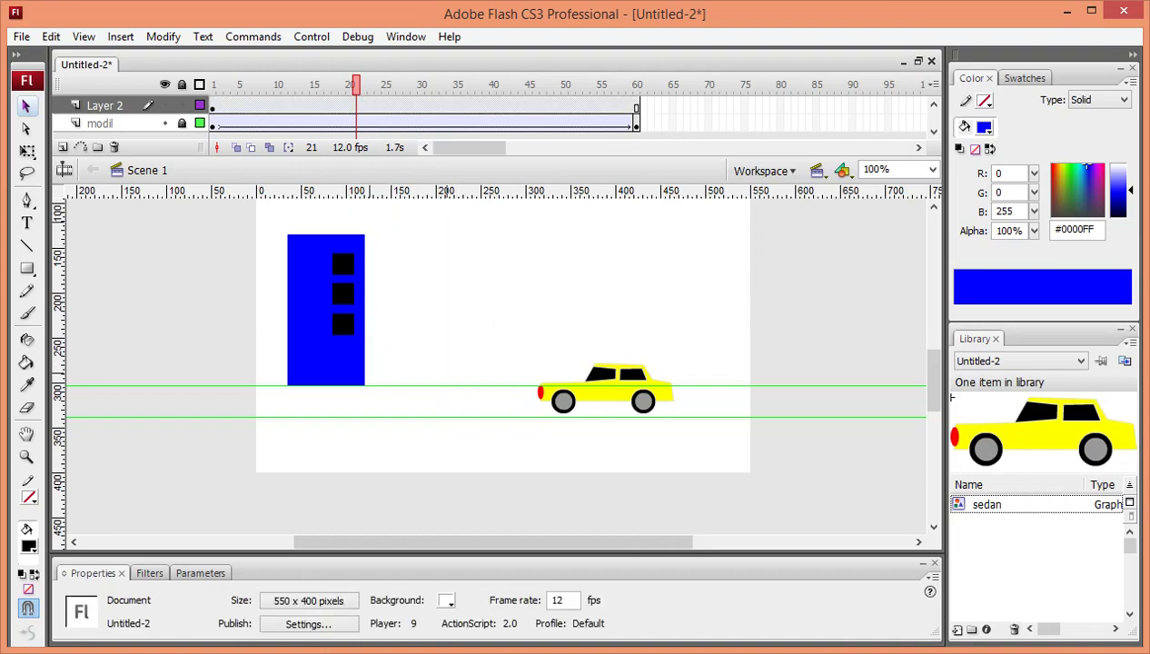
# Draw a second building about 60 × 140 px against the blue one's right side, standing on the upper guide, and fill it pink (#FF33CC)
pyautogui.click(26, 268)
pyautogui.moveTo(366, 259); pyautogui.dragTo(420, 385)
pyautogui.click(32, 546)
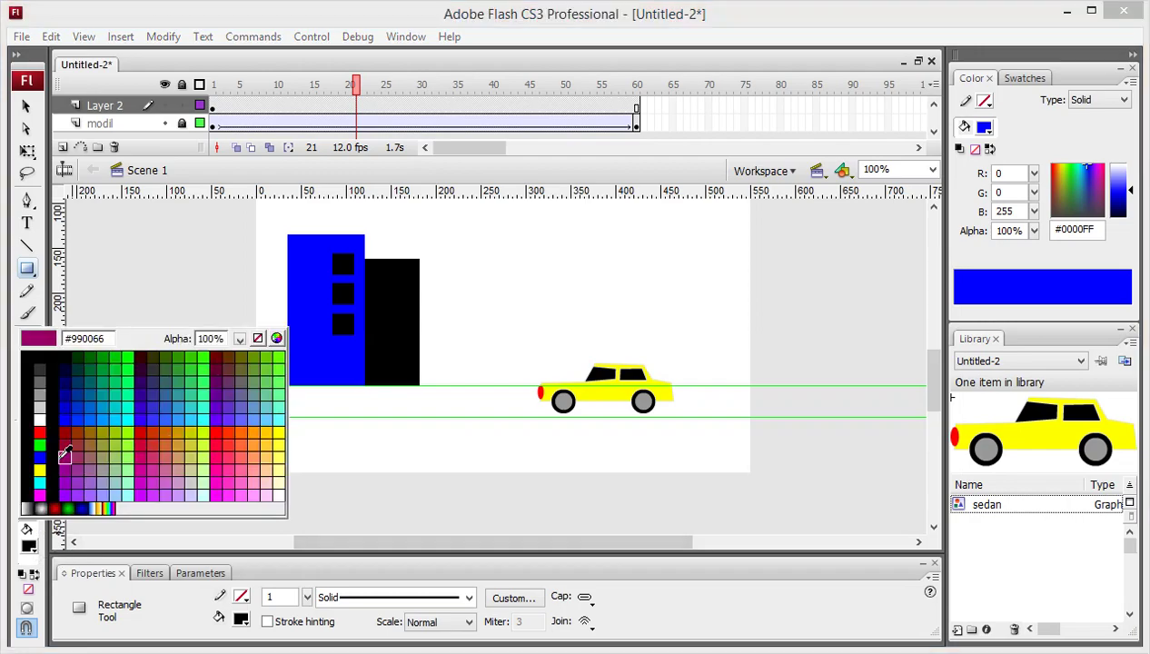
pyautogui.click(228, 476)
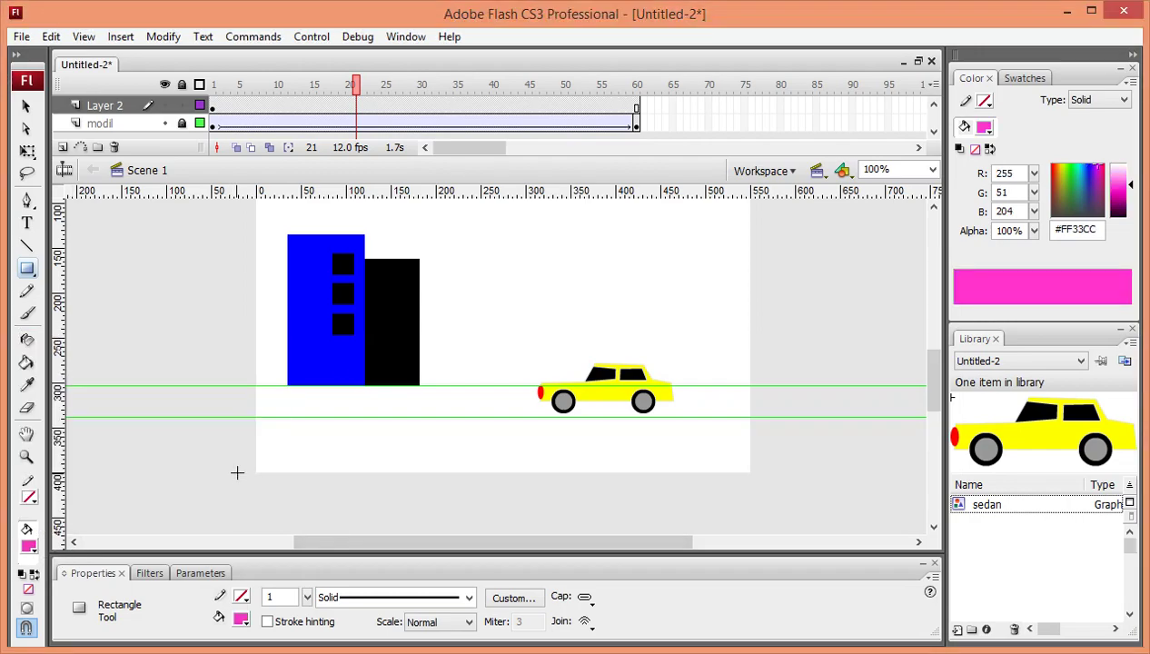
pyautogui.click(27, 363)
pyautogui.click(375, 295)
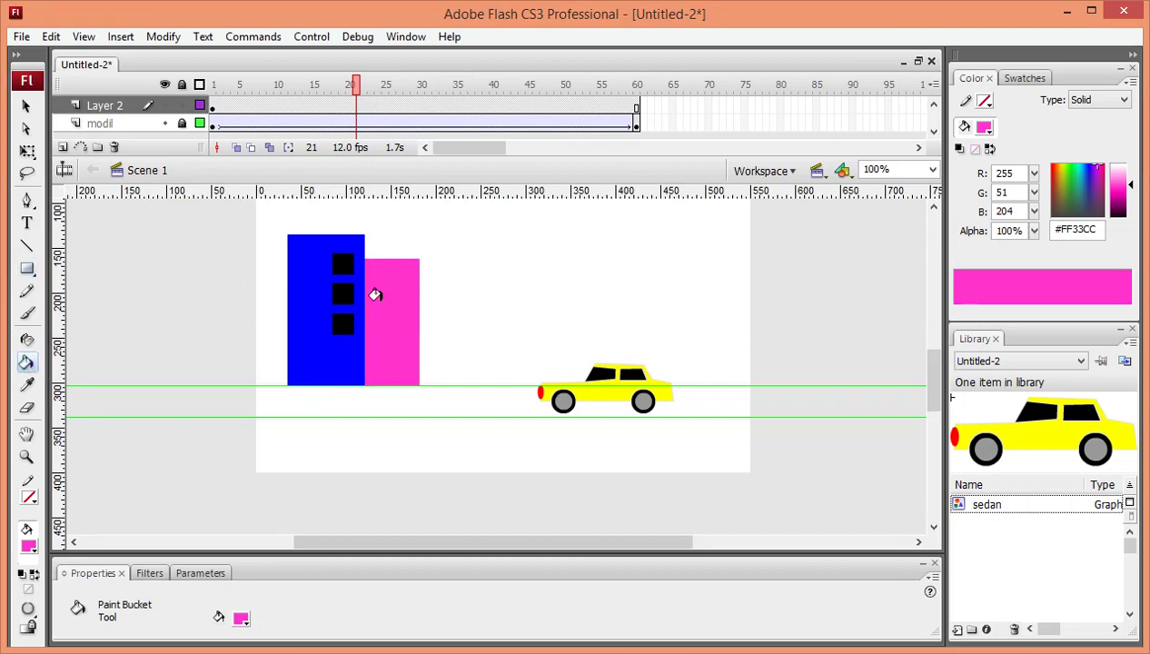
# Draw a black square window about 18 px wide near the pink building's upper right corner
pyautogui.click(27, 272)
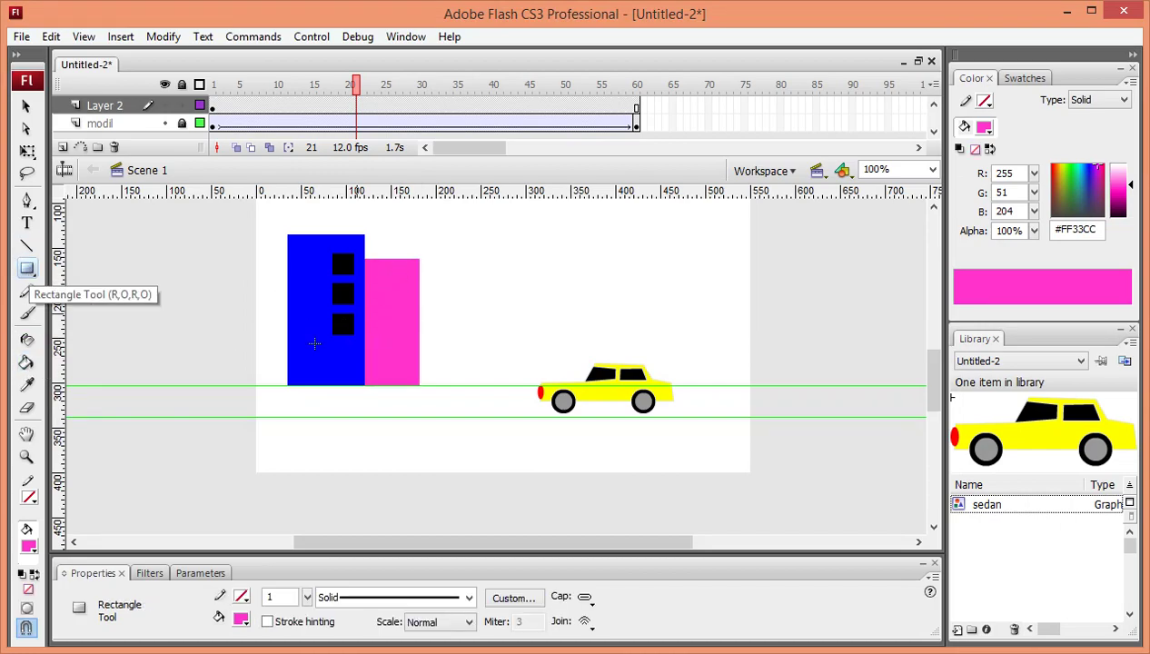
pyautogui.click(28, 547)
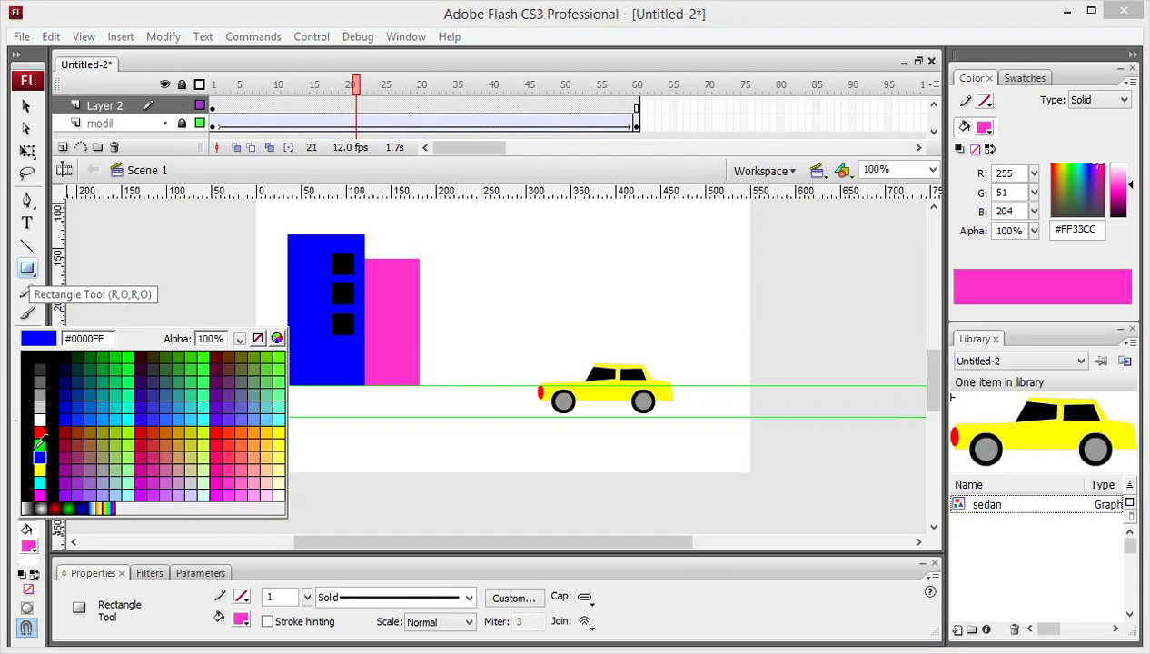
pyautogui.click(34, 398)
pyautogui.moveTo(413, 279); pyautogui.dragTo(416, 289)
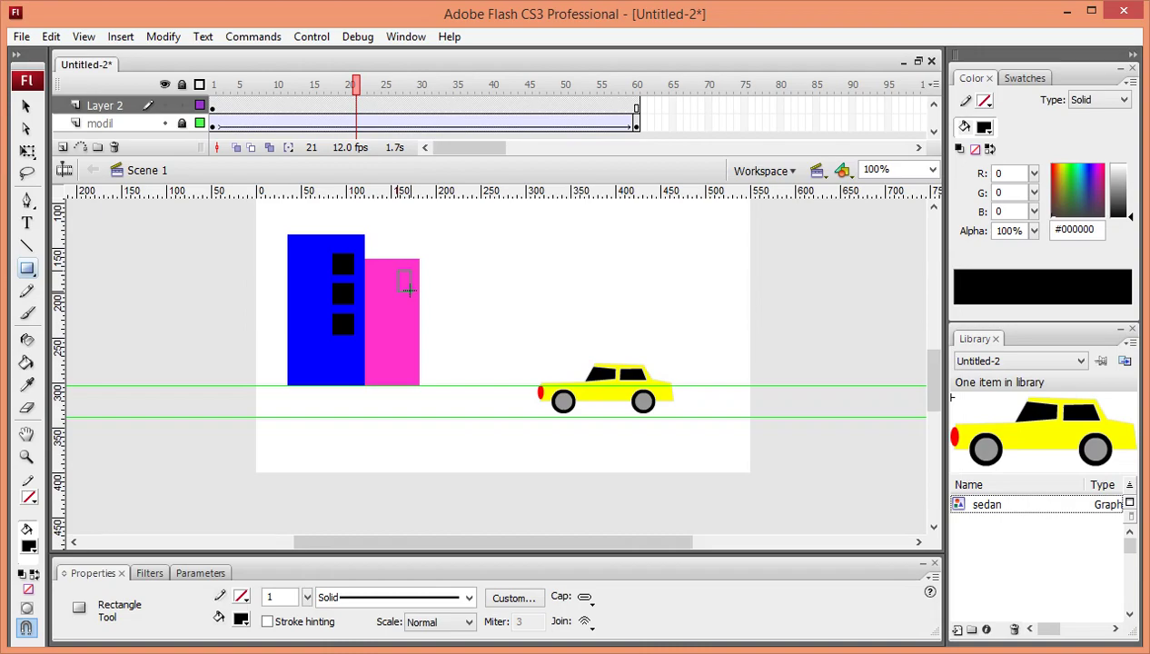
pyautogui.moveTo(411, 288); pyautogui.dragTo(414, 287)
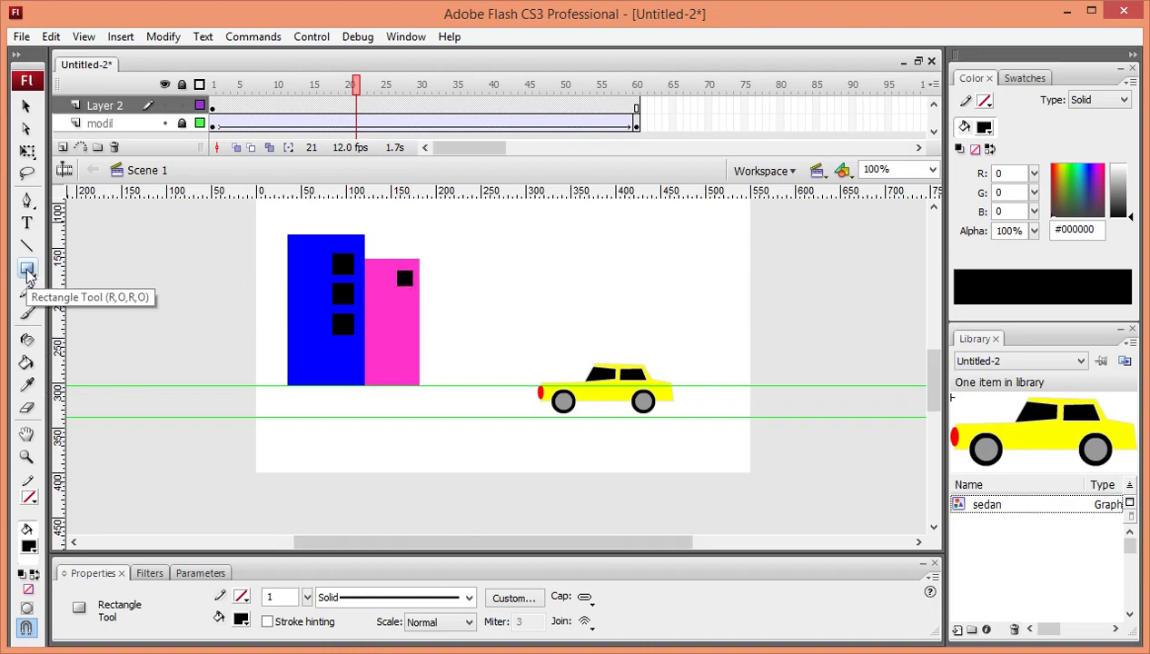
# Draw a third building about 100 × 158 px on the upper guide, spaced apart from the pink one, and fill it grey (#999999)
pyautogui.moveTo(479, 244); pyautogui.dragTo(568, 385)
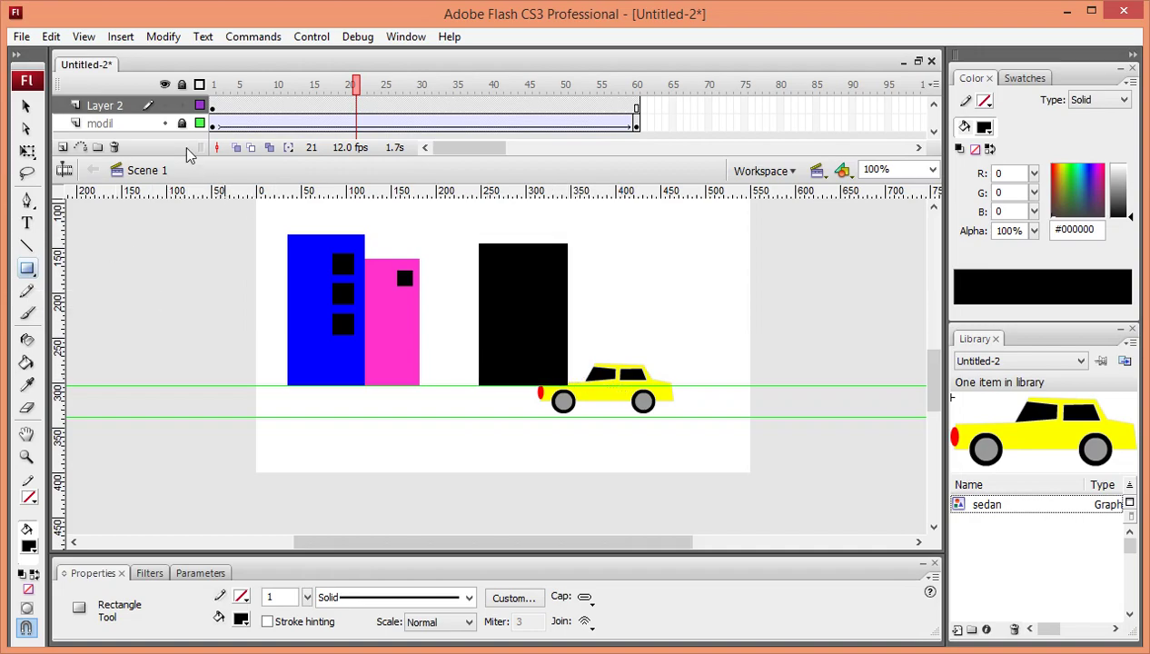
pyautogui.click(35, 497)
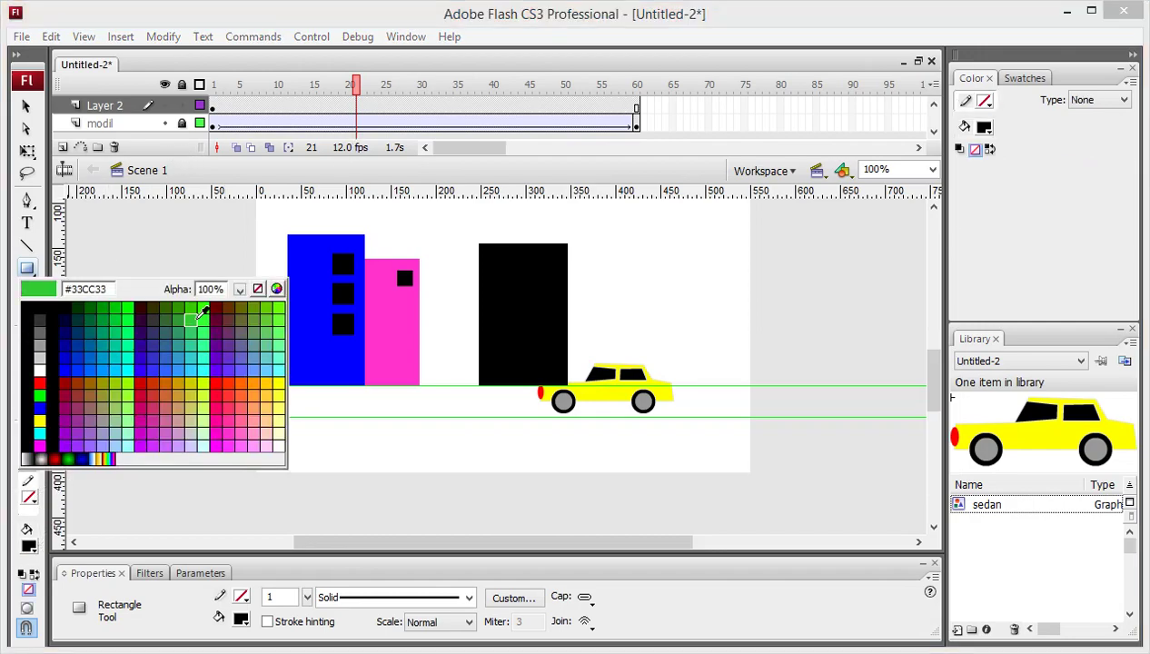
pyautogui.click(259, 289)
pyautogui.click(29, 546)
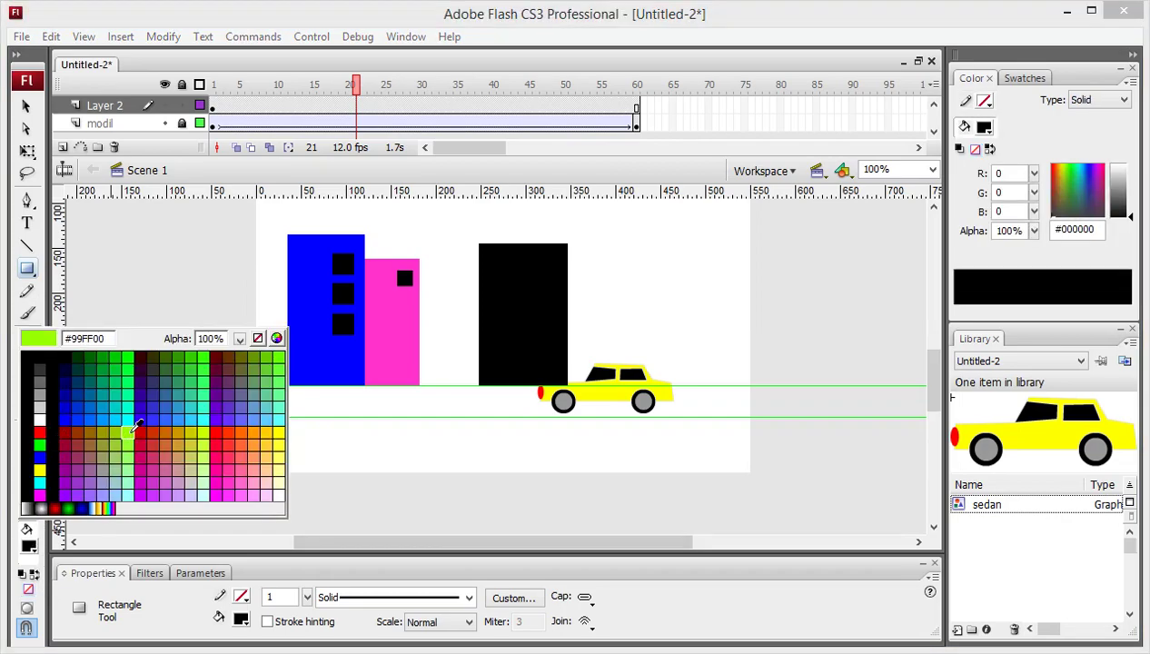
pyautogui.click(41, 392)
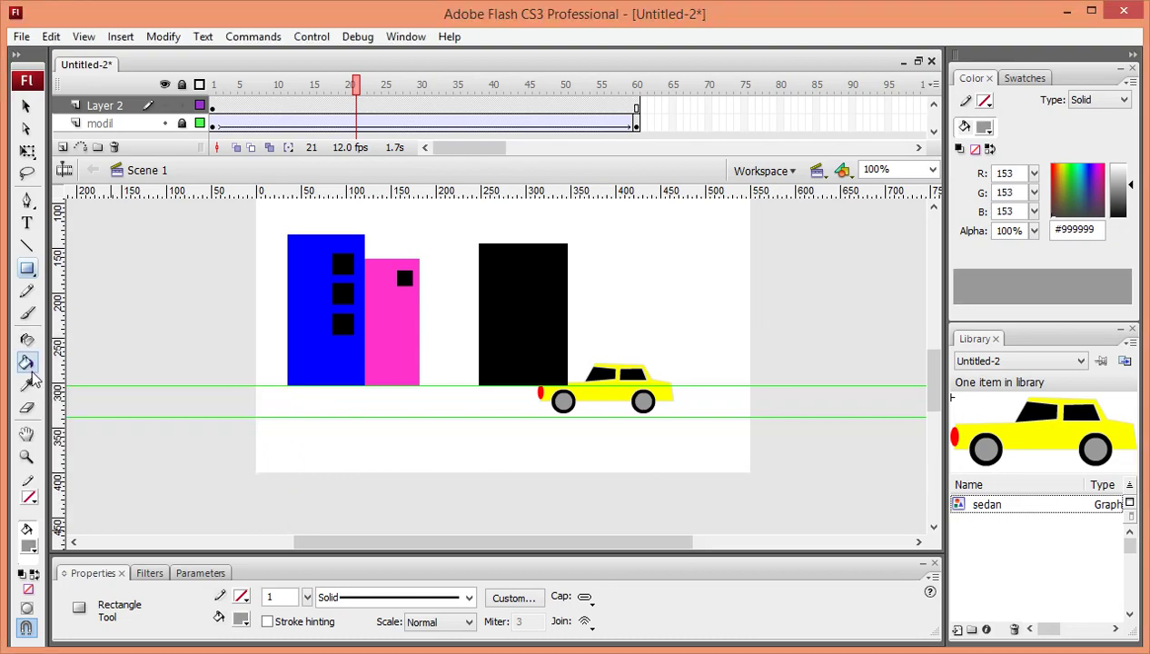
pyautogui.click(26, 363)
pyautogui.click(509, 292)
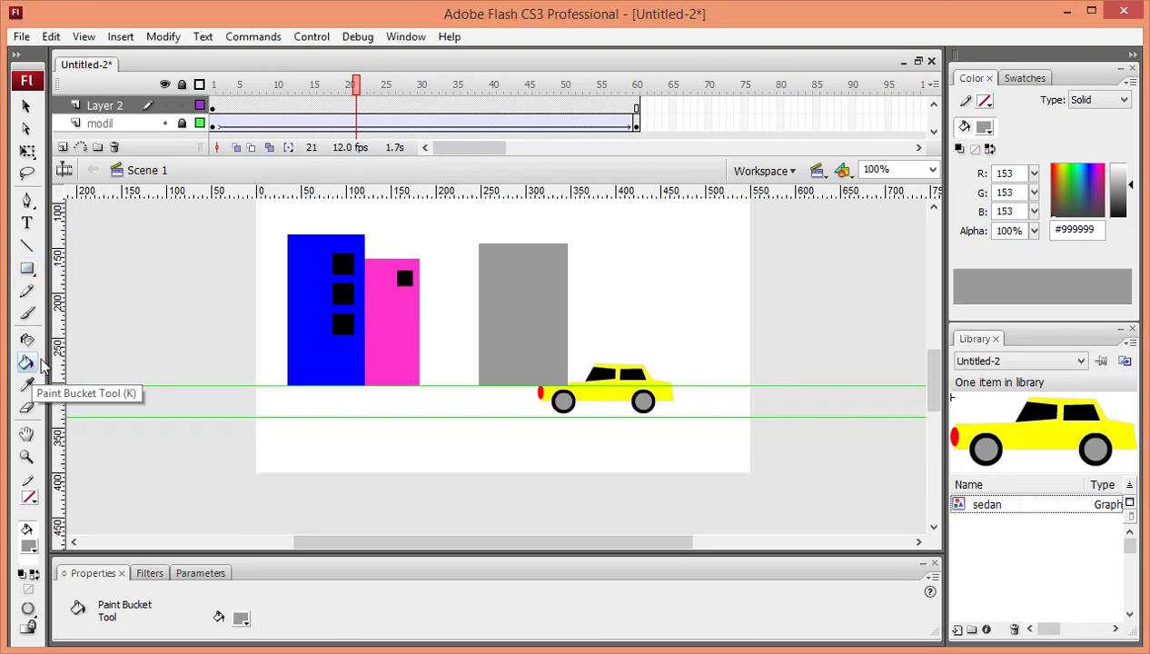
# Draw a yellow (#FFFF00) square window about 30 px wide near the grey building's upper left corner
pyautogui.click(27, 268)
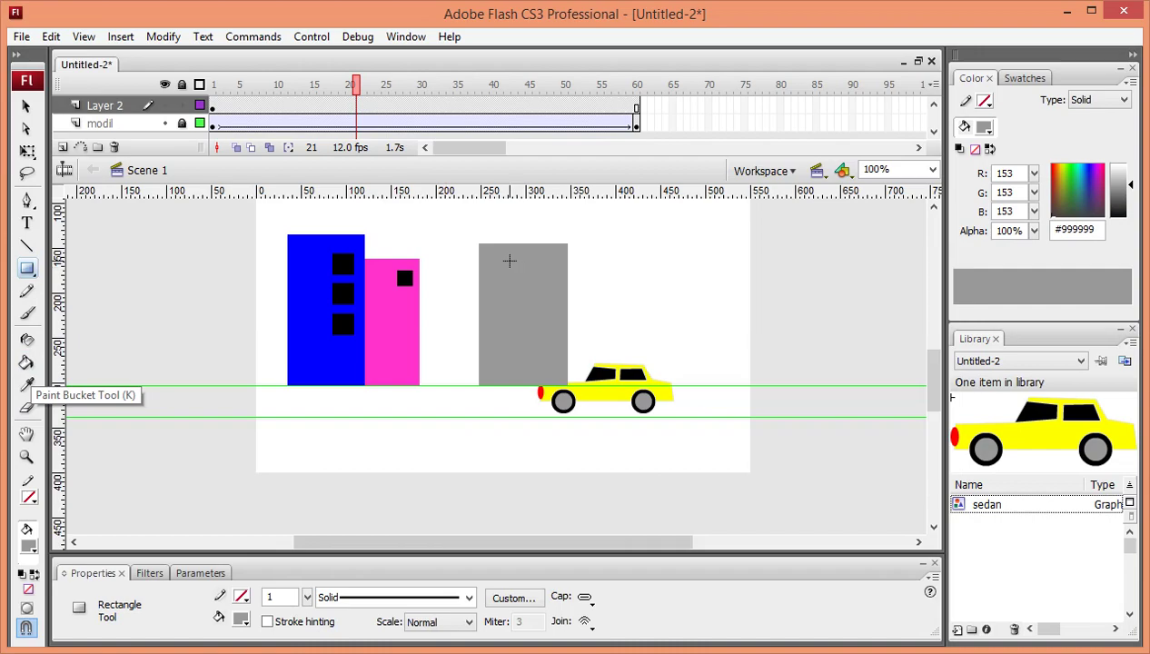
pyautogui.moveTo(496, 258); pyautogui.dragTo(519, 277)
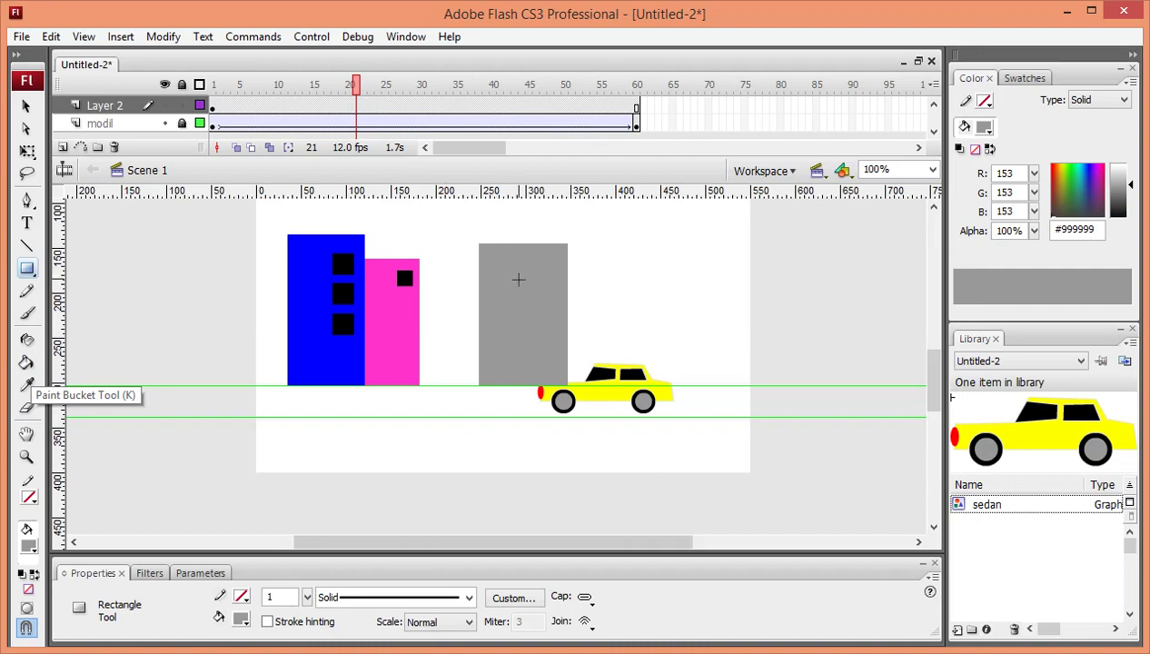
pyautogui.click(29, 546)
pyautogui.click(40, 468)
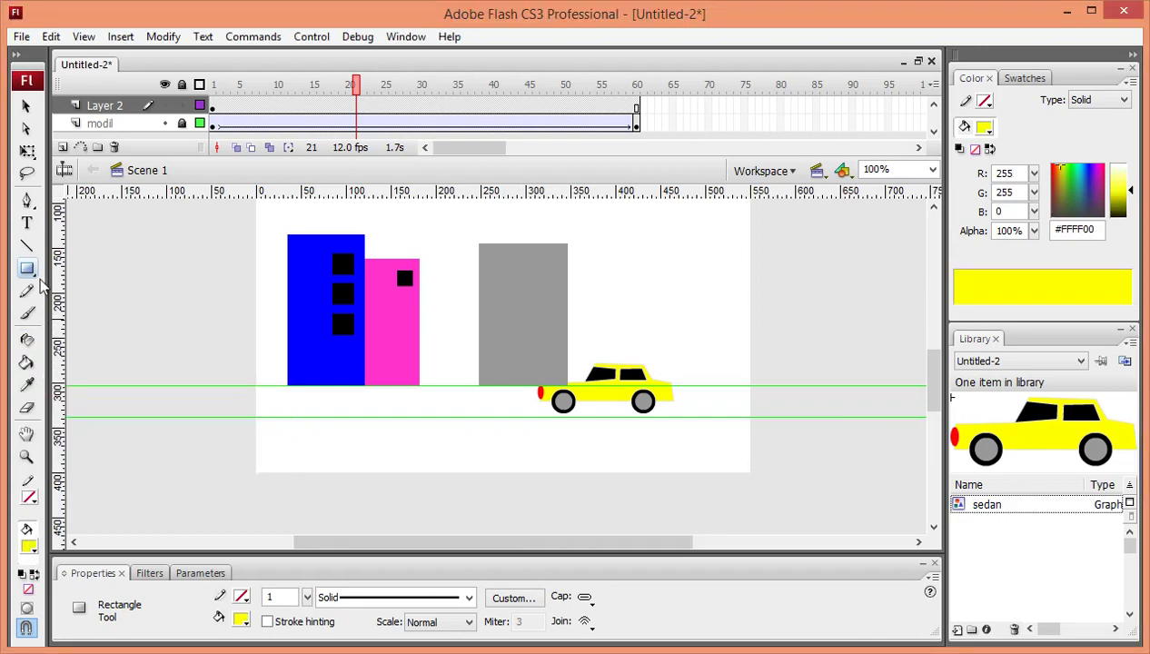
pyautogui.moveTo(487, 254); pyautogui.dragTo(514, 280)
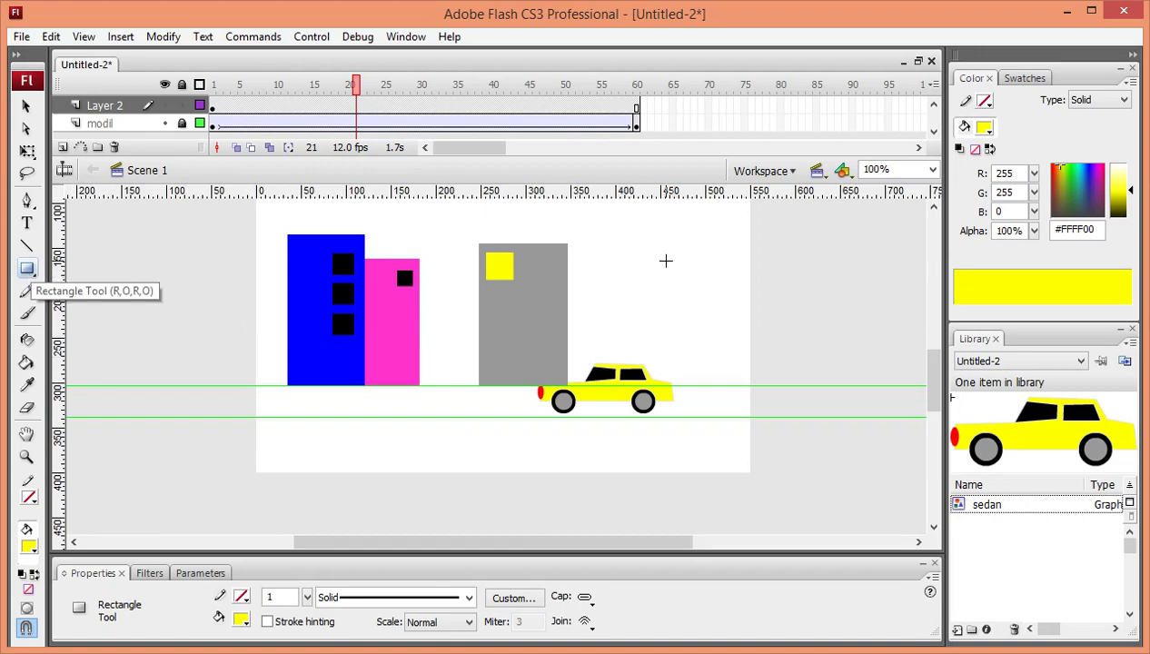
# Draw a fourth building about 84 × 115 px on the upper guide near the stage's right edge and fill it green (#00FF00)
pyautogui.moveTo(656, 281); pyautogui.dragTo(731, 382)
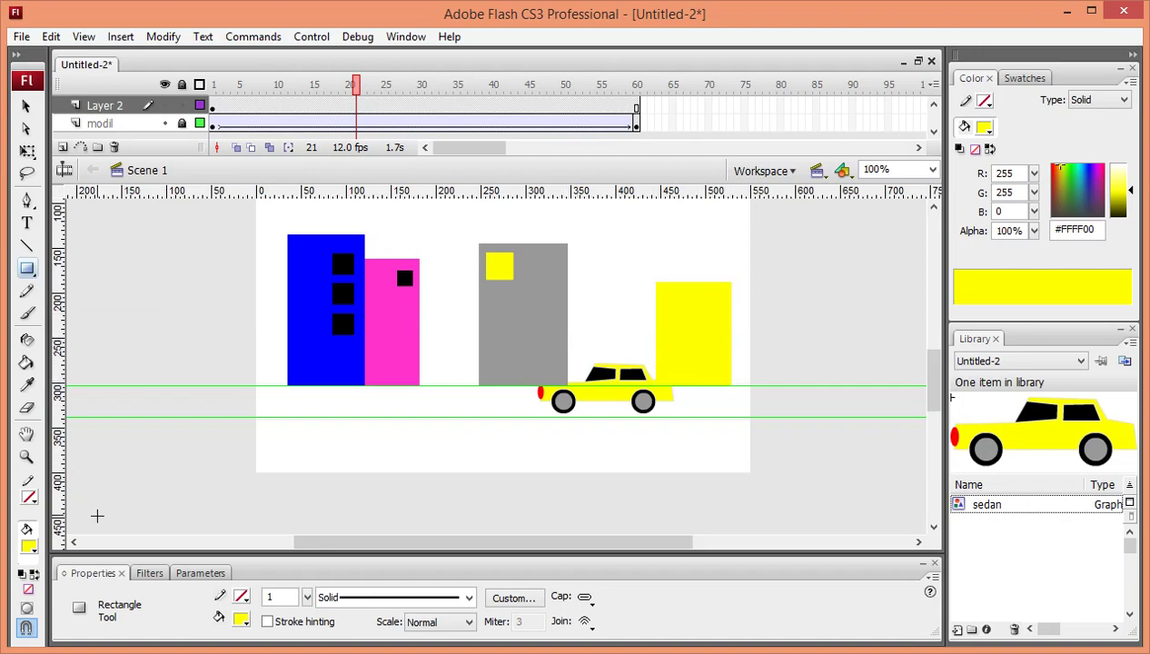
pyautogui.click(30, 546)
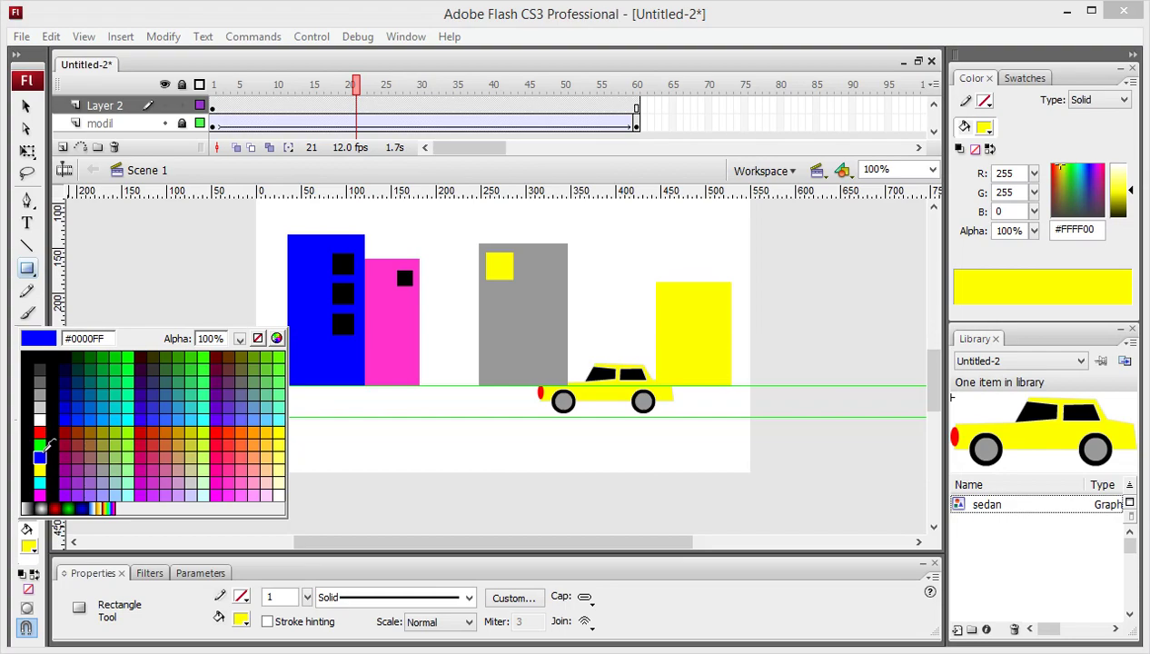
pyautogui.click(44, 438)
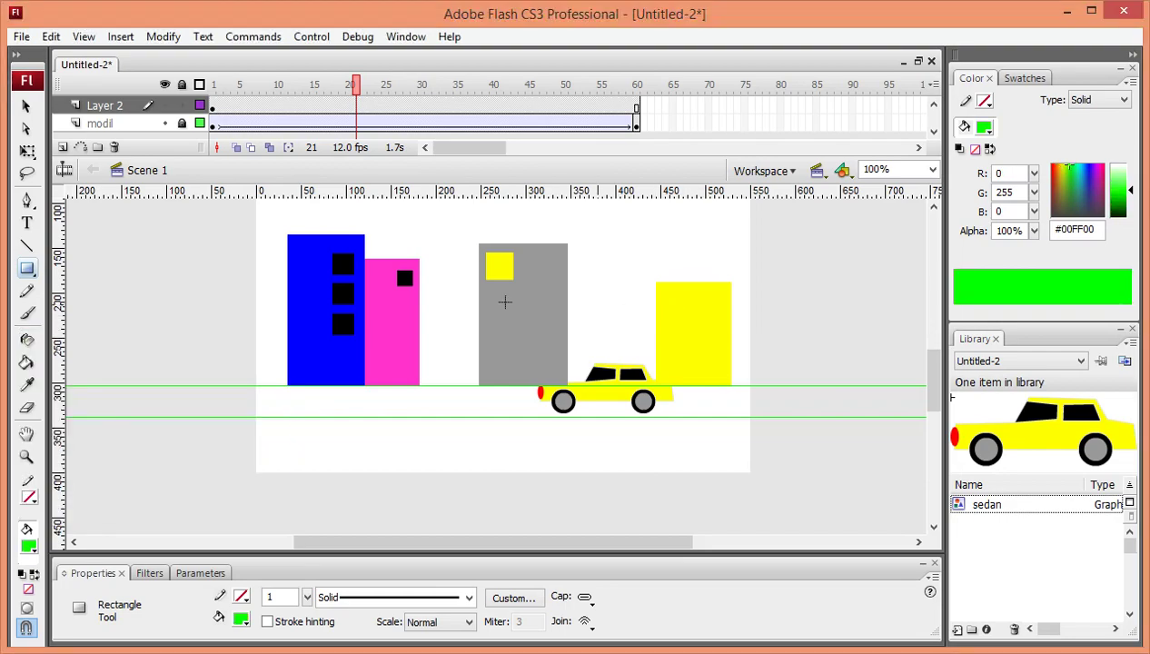
pyautogui.click(26, 364)
pyautogui.click(689, 329)
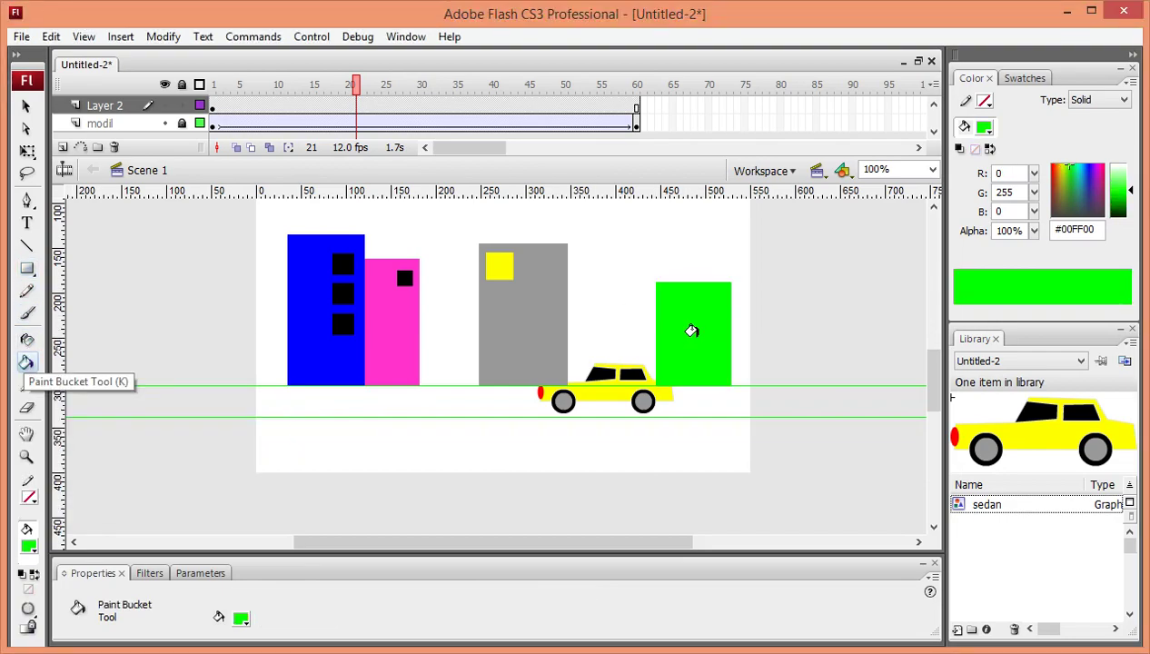
# Draw a black square window about 21 px wide near the green building's upper left corner
pyautogui.click(28, 269)
pyautogui.moveTo(711, 286); pyautogui.dragTo(734, 304)
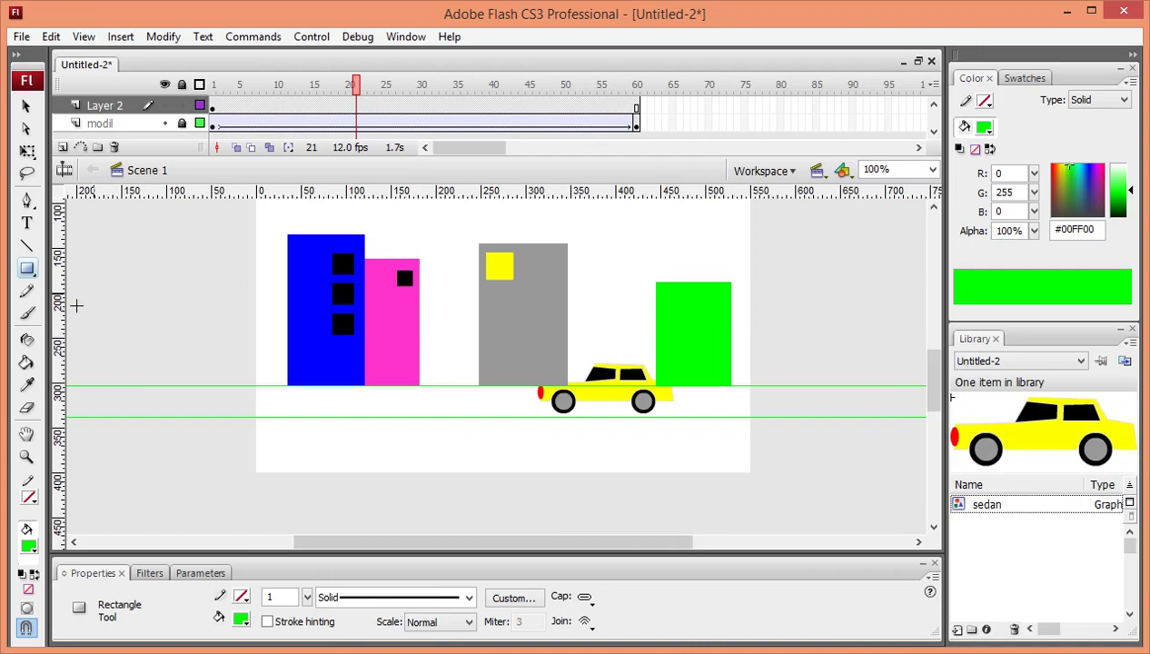
pyautogui.click(33, 545)
pyautogui.click(27, 377)
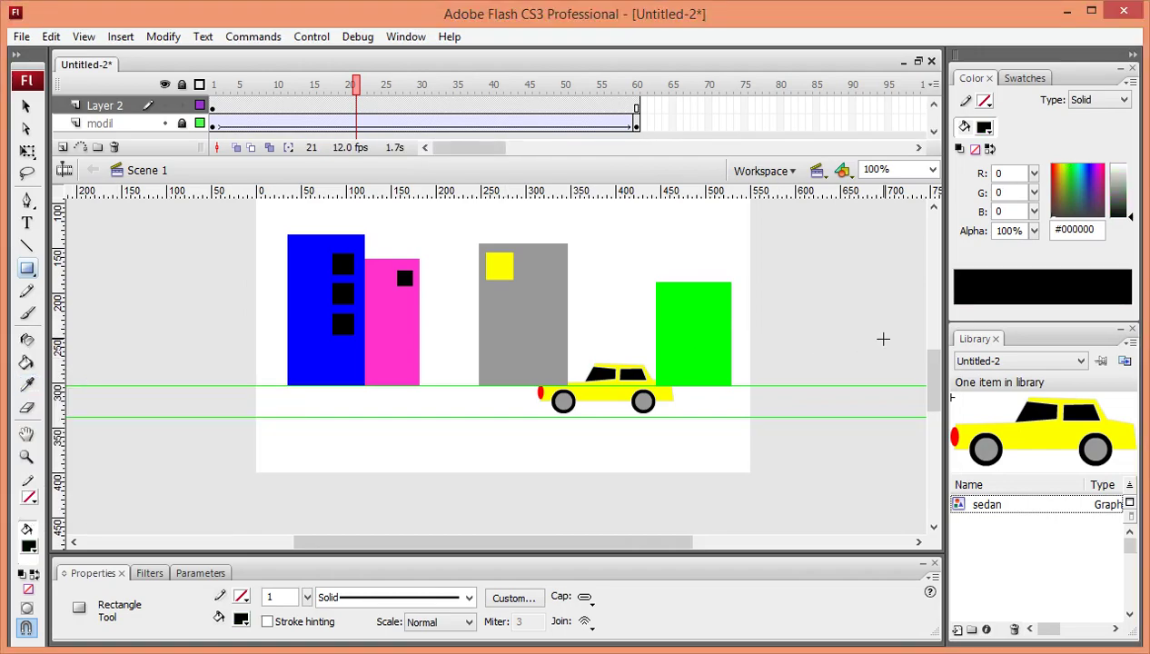
pyautogui.moveTo(669, 292); pyautogui.dragTo(688, 310)
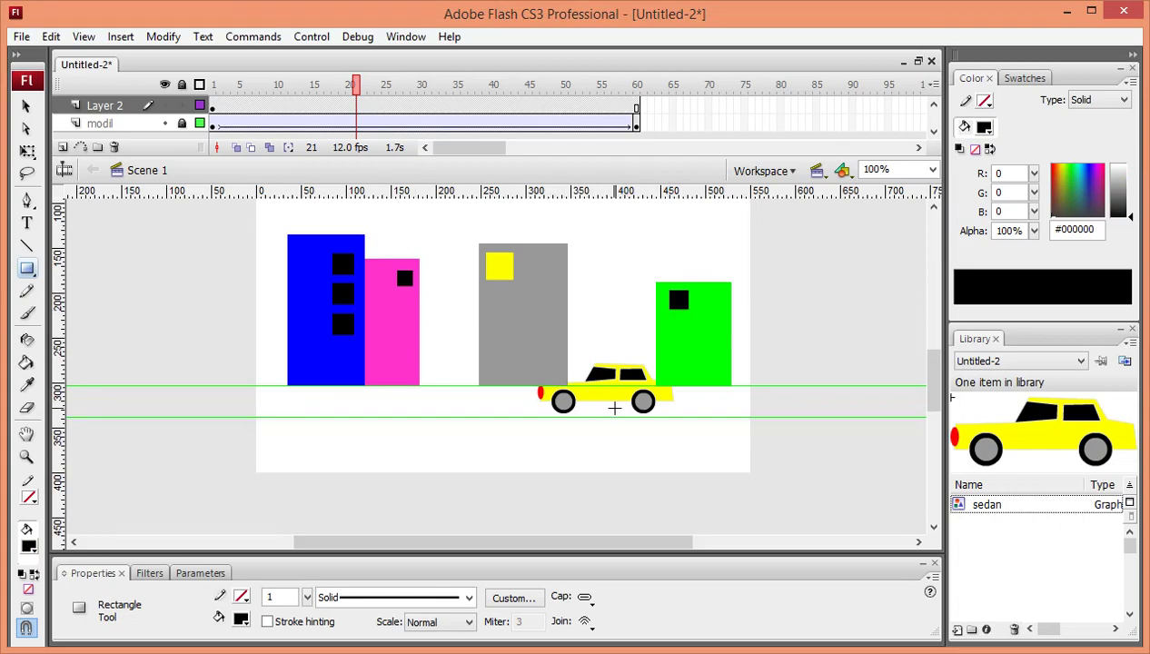
# Return the playhead to frame 1 and test the movie to check how the car passes the buildings
pyautogui.moveTo(357, 85); pyautogui.dragTo(202, 108)
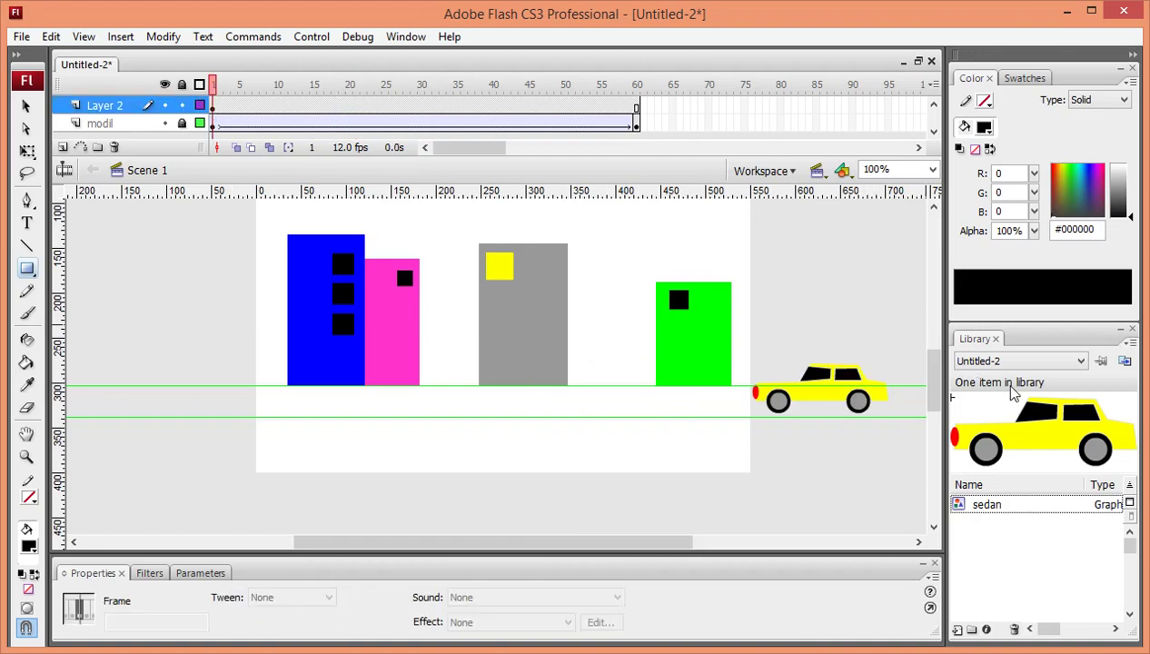
pyautogui.hotkey('ctrl', 'Return')
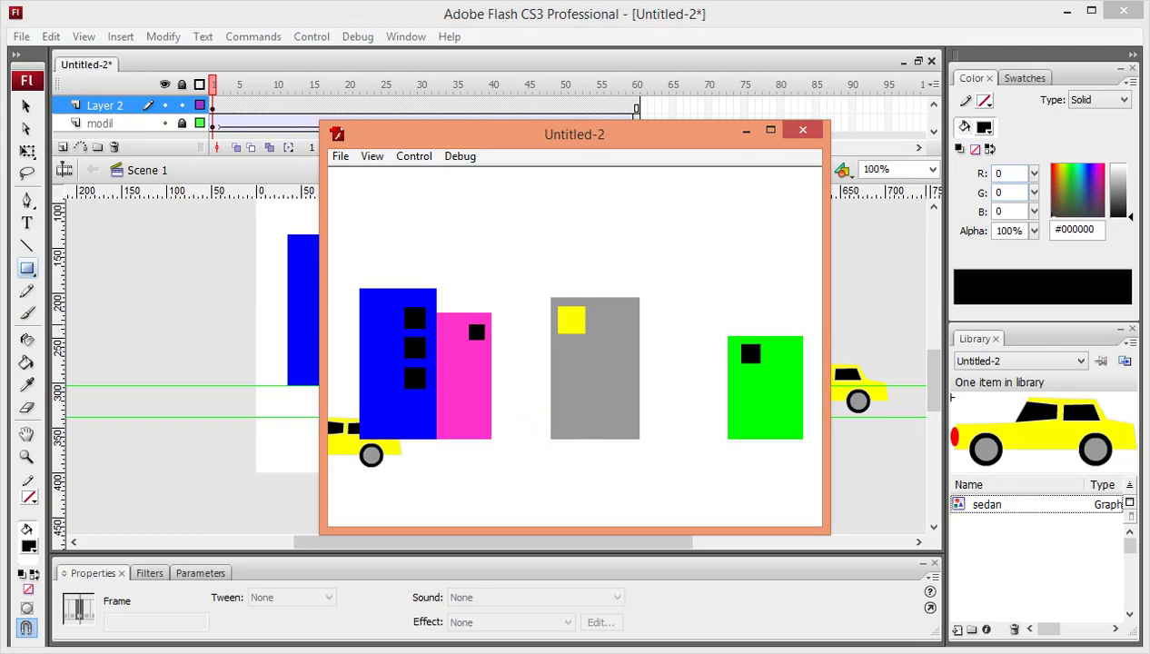
pyautogui.click(804, 132)
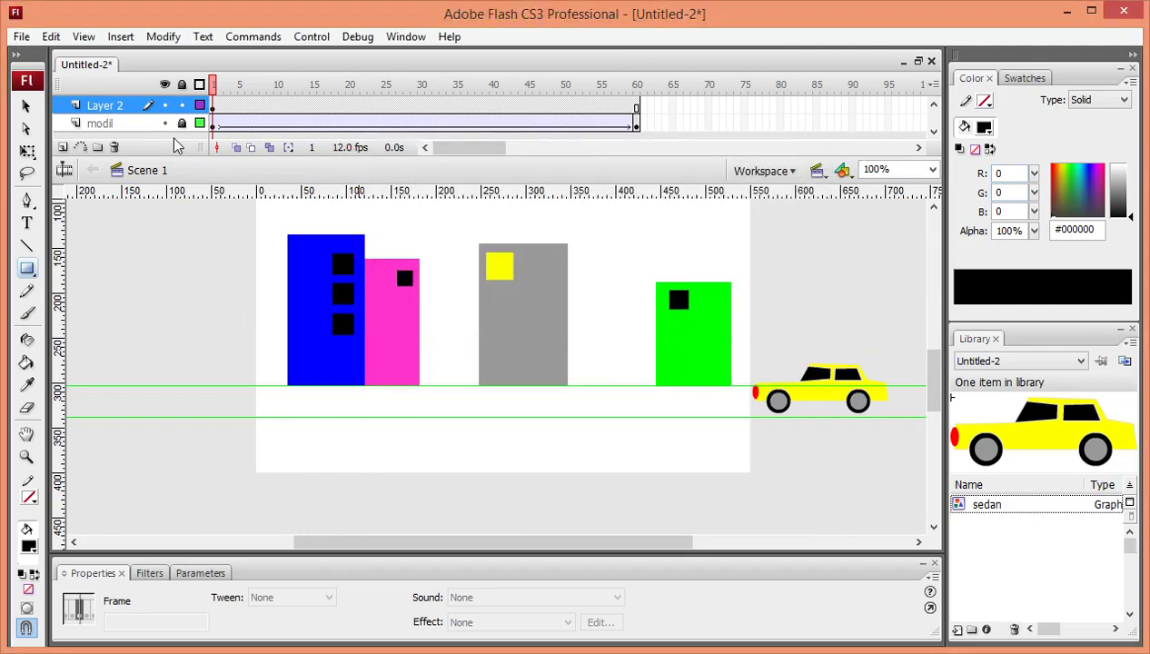
# Rename the car's layer as "mobil" and the buildings' layer as "bg hotel"
pyautogui.doubleClick(110, 123)
pyautogui.write('mobil')
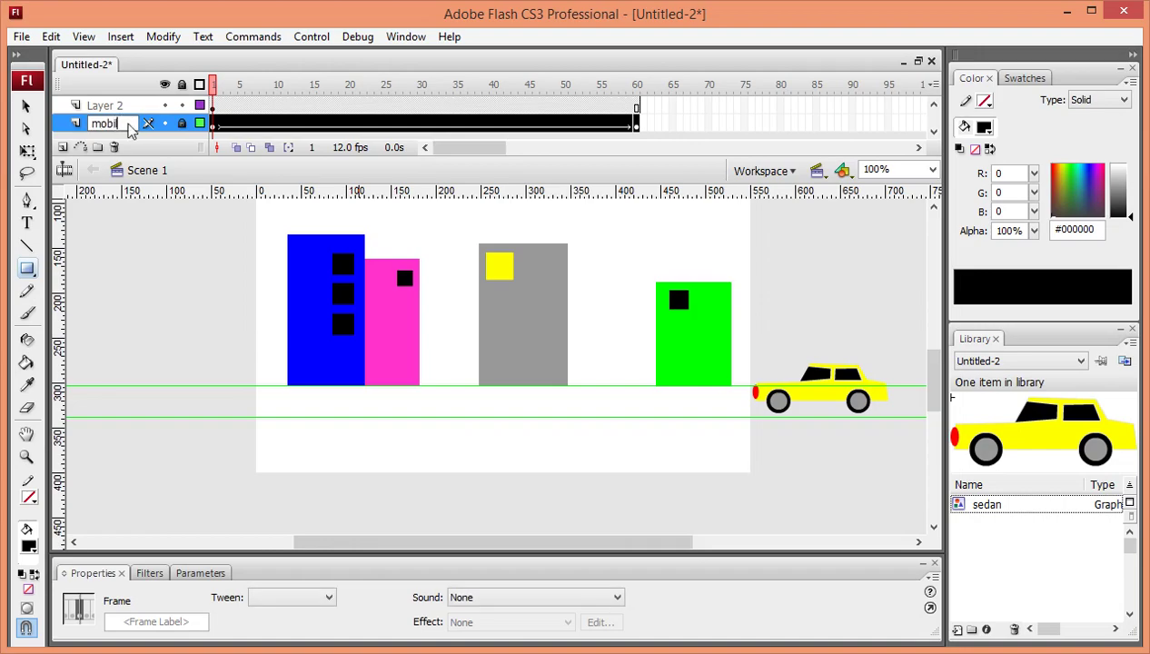
pyautogui.press('Return')
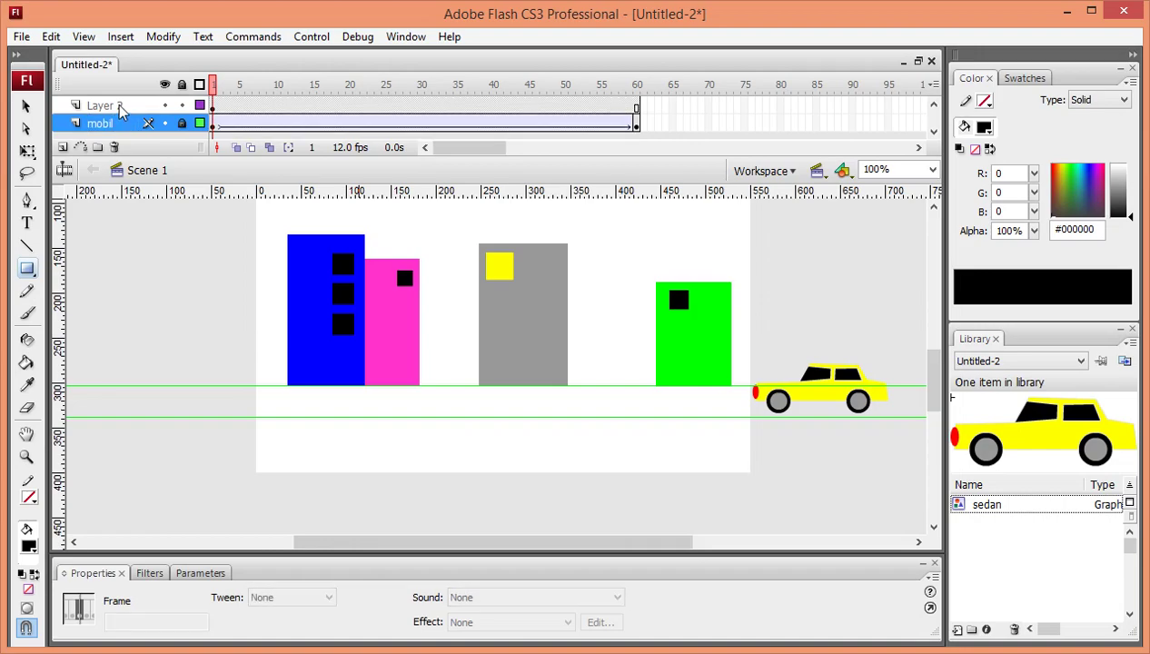
pyautogui.doubleClick(116, 107)
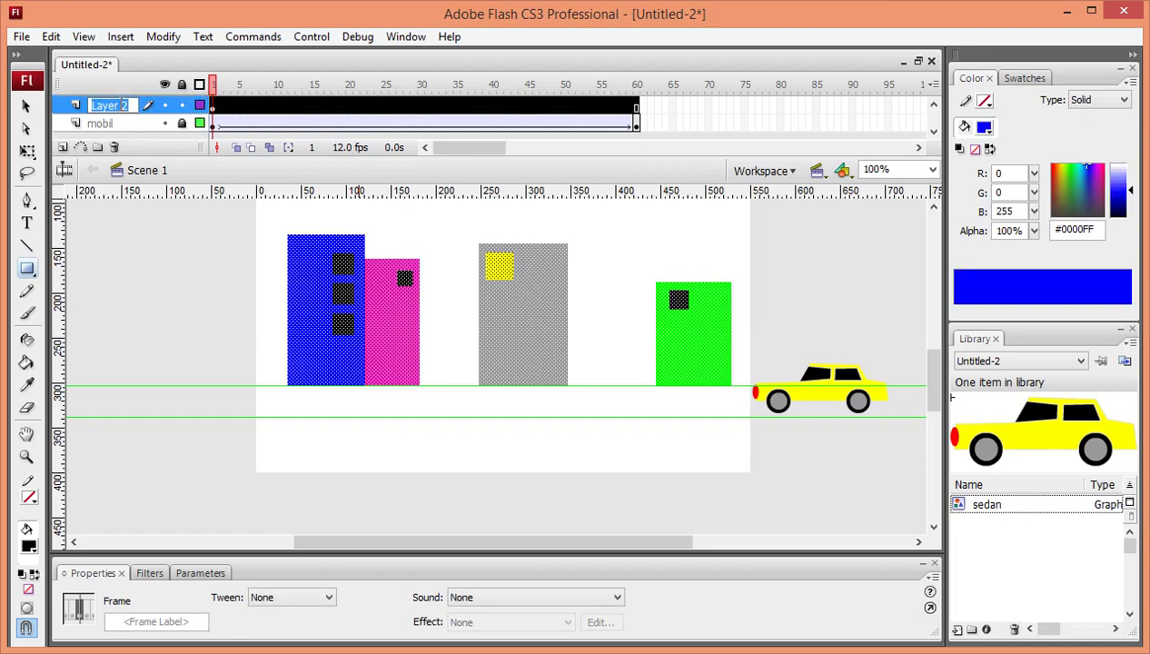
pyautogui.write('bg')
pyautogui.press('Return')
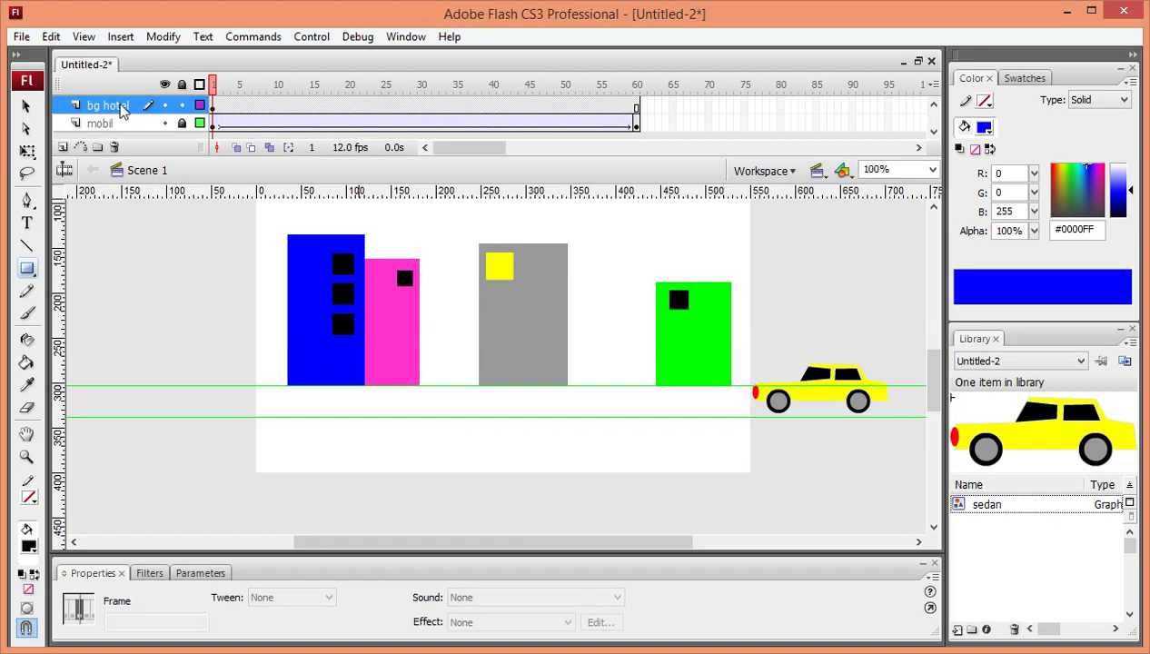
pyautogui.click(110, 230)
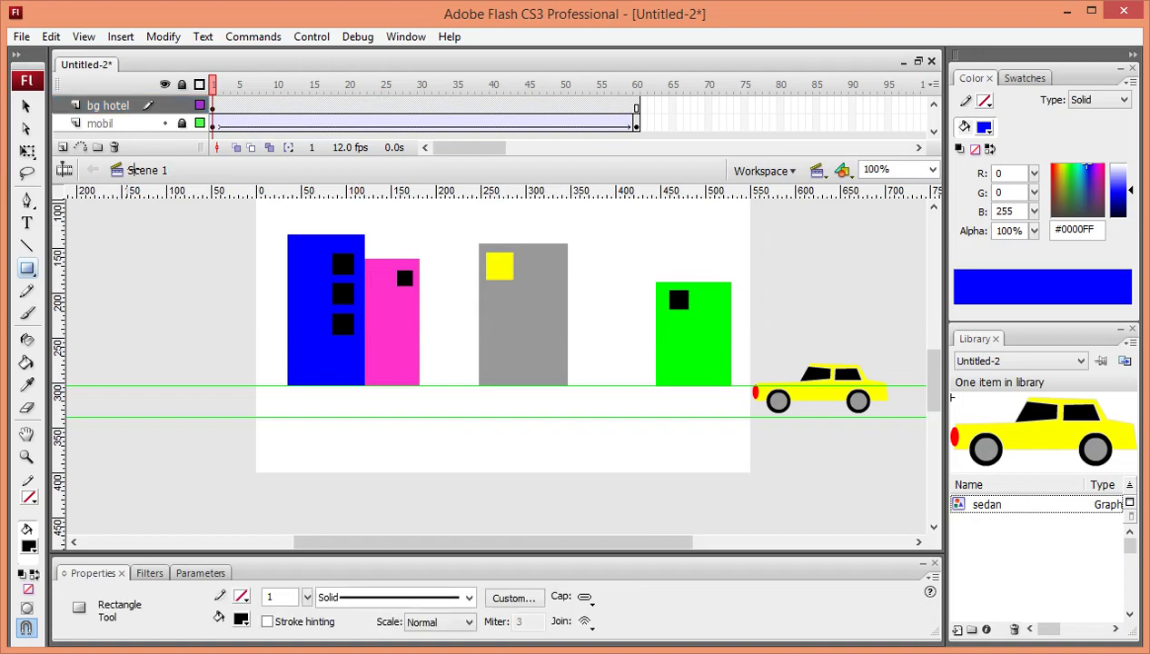
# Move the "bg hotel" layer below the "mobil" layer and test the movie
pyautogui.click(126, 109)
pyautogui.moveTo(127, 109); pyautogui.dragTo(125, 125)
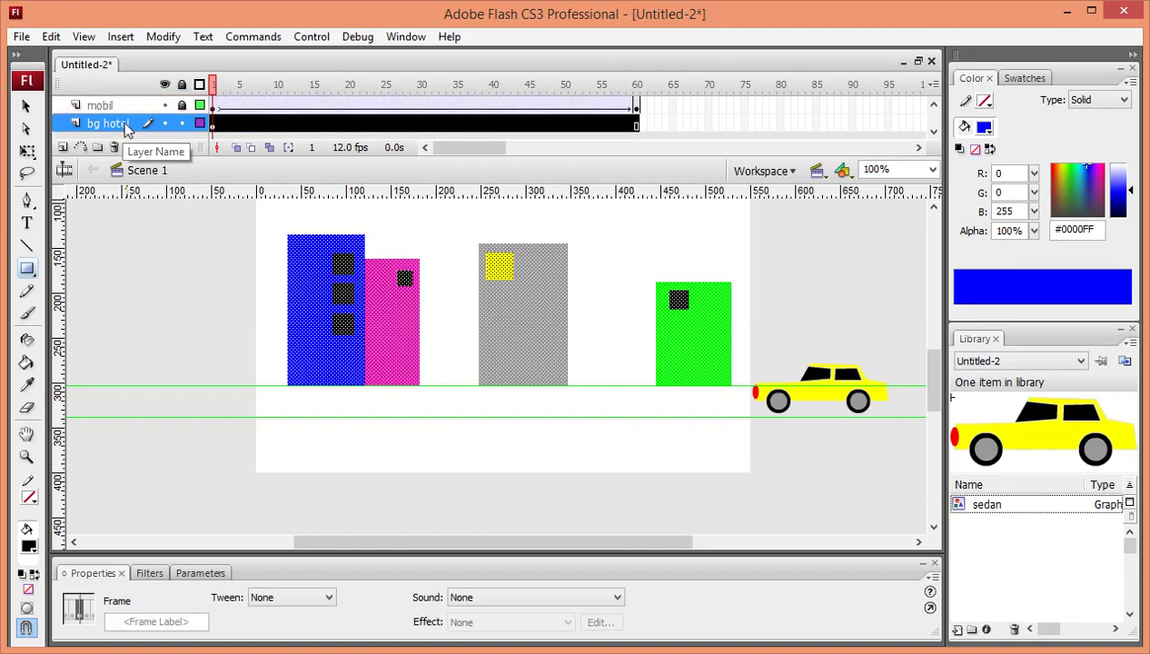
pyautogui.hotkey('ctrl', 'Return')
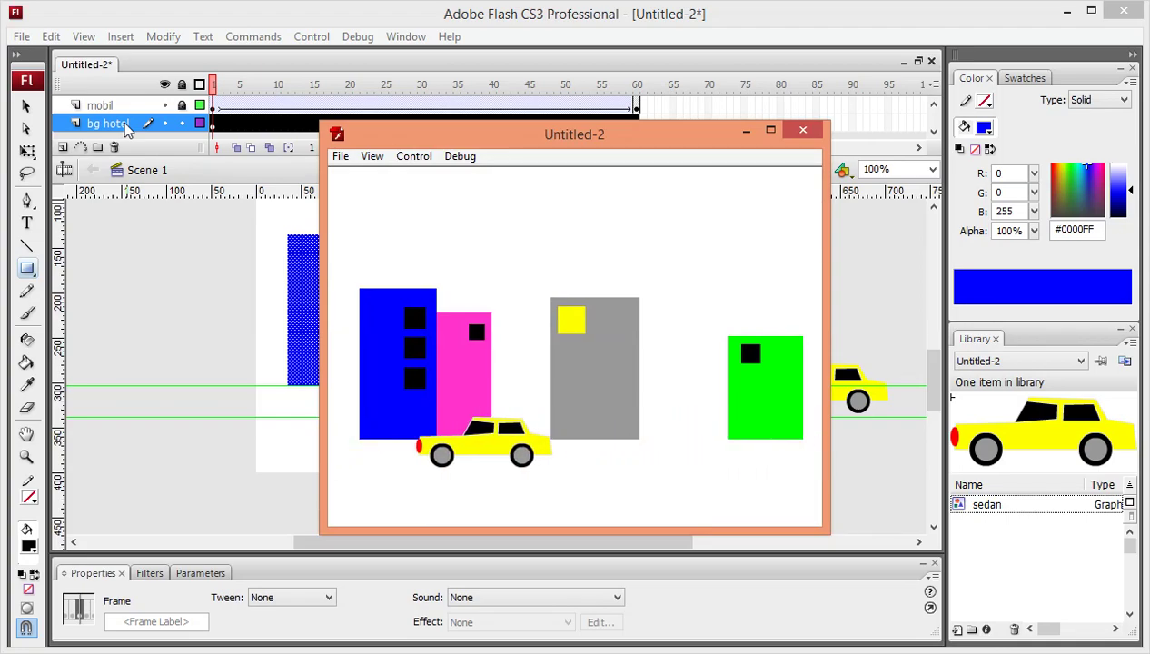
pyautogui.click(803, 133)
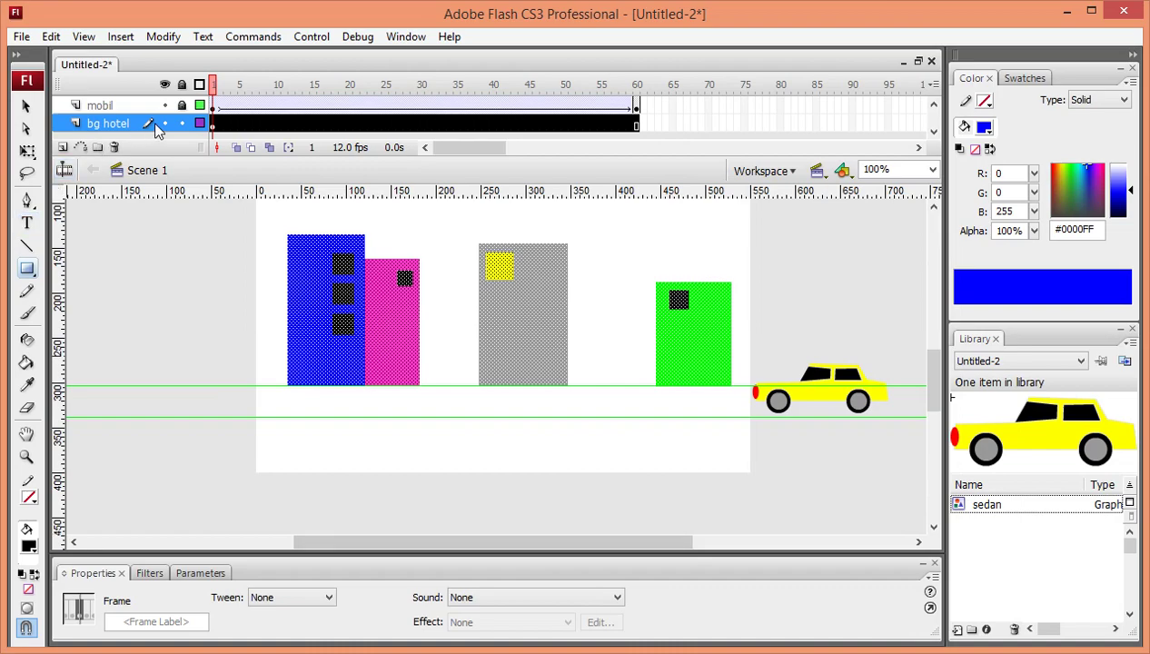
# Add a new layer above "bg hotel" and name it "jalan"
pyautogui.click(63, 147)
pyautogui.scroll(-1, 132, 123)
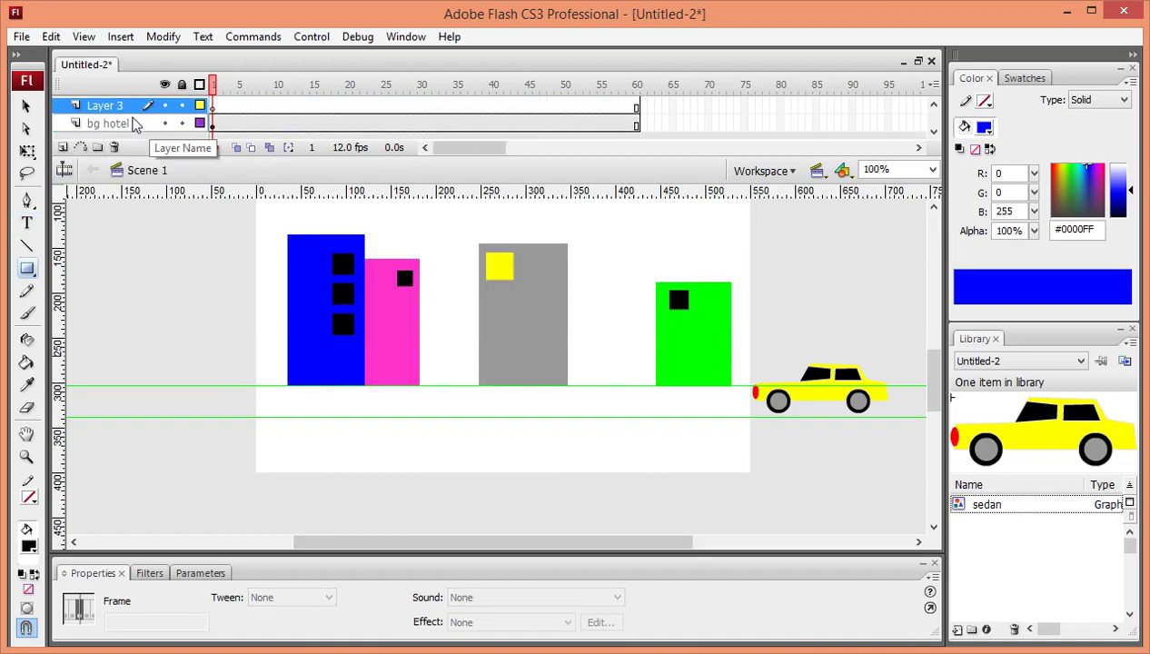
pyautogui.doubleClick(130, 107)
pyautogui.write('j')
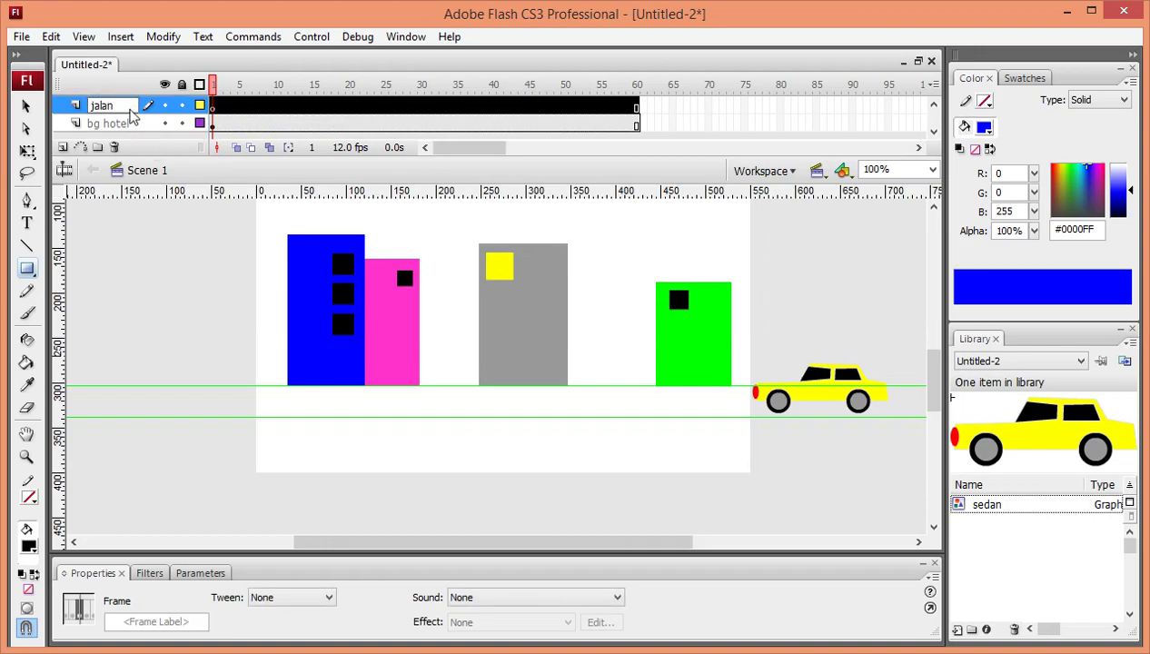
pyautogui.write('alan')
pyautogui.press('Return')
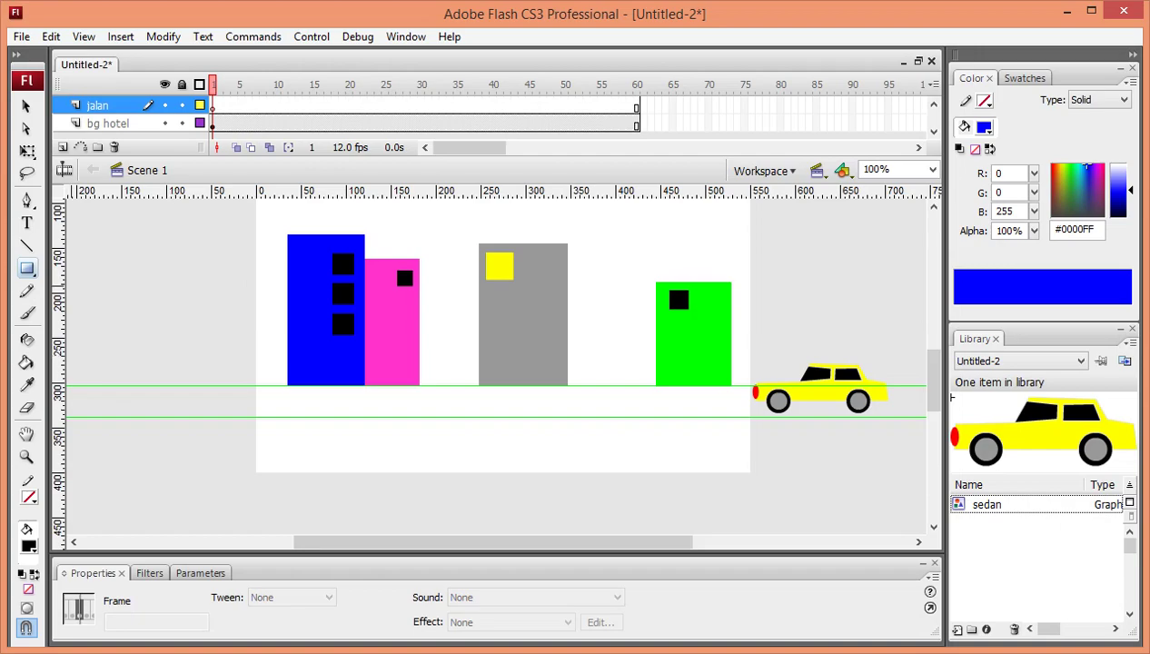
# Draw a borderless road rectangle across the full stage width just beneath the buildings and recolour its fill to dark grey #666666
pyautogui.click(27, 268)
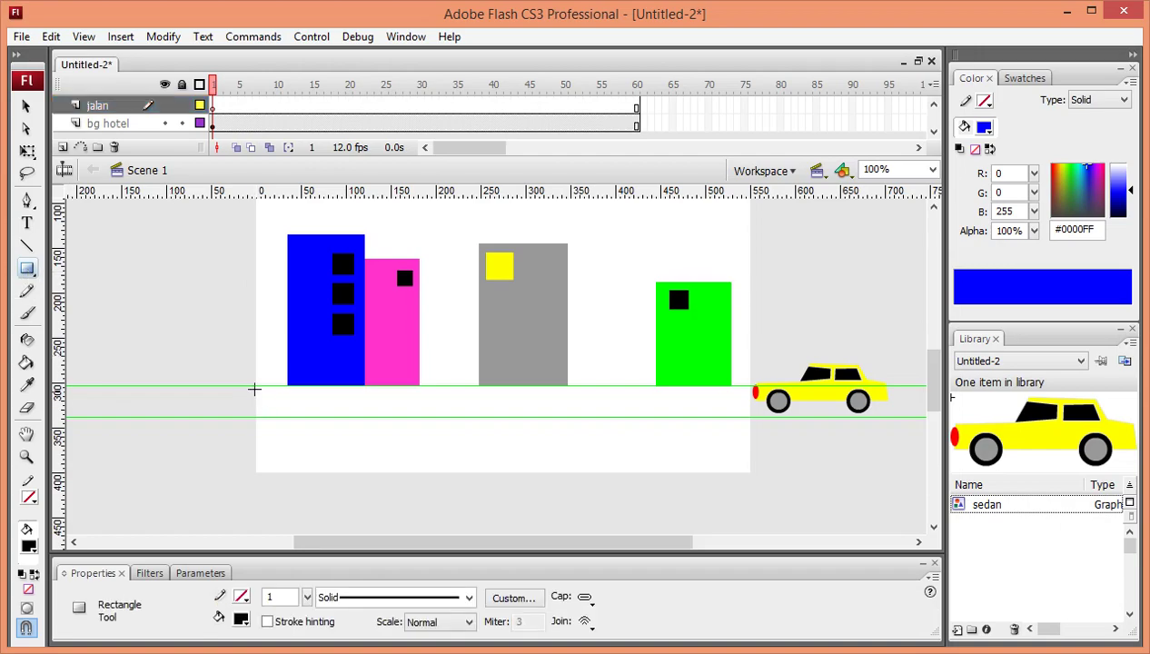
pyautogui.moveTo(252, 385); pyautogui.dragTo(756, 446)
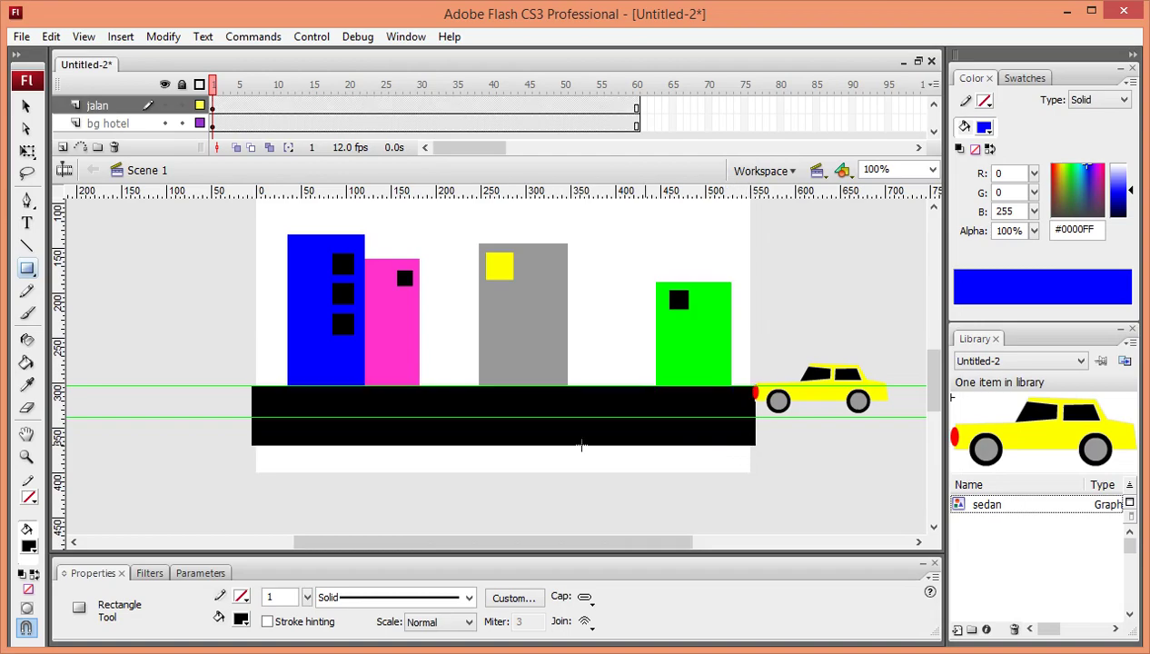
pyautogui.click(33, 544)
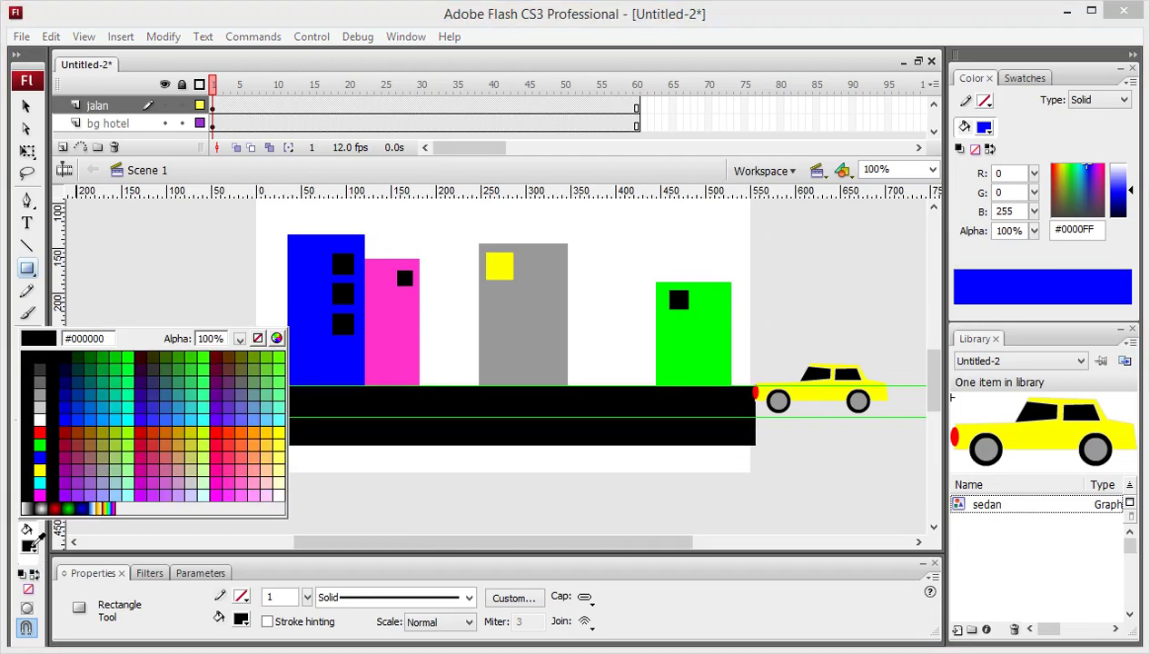
pyautogui.click(41, 376)
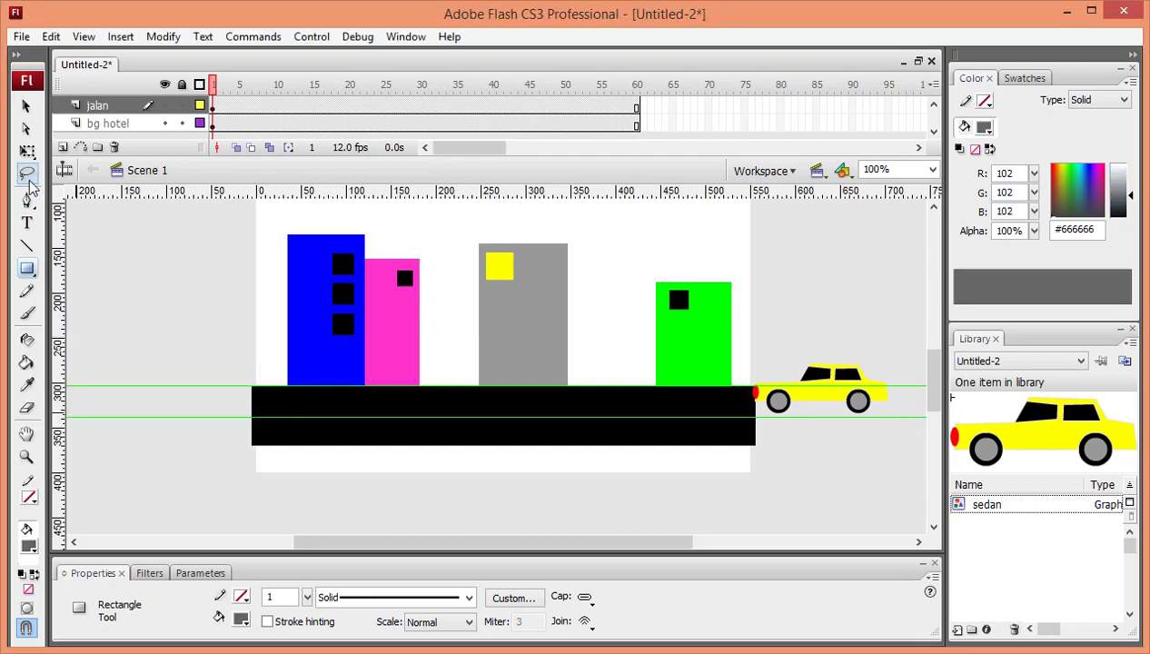
pyautogui.click(26, 339)
pyautogui.click(26, 363)
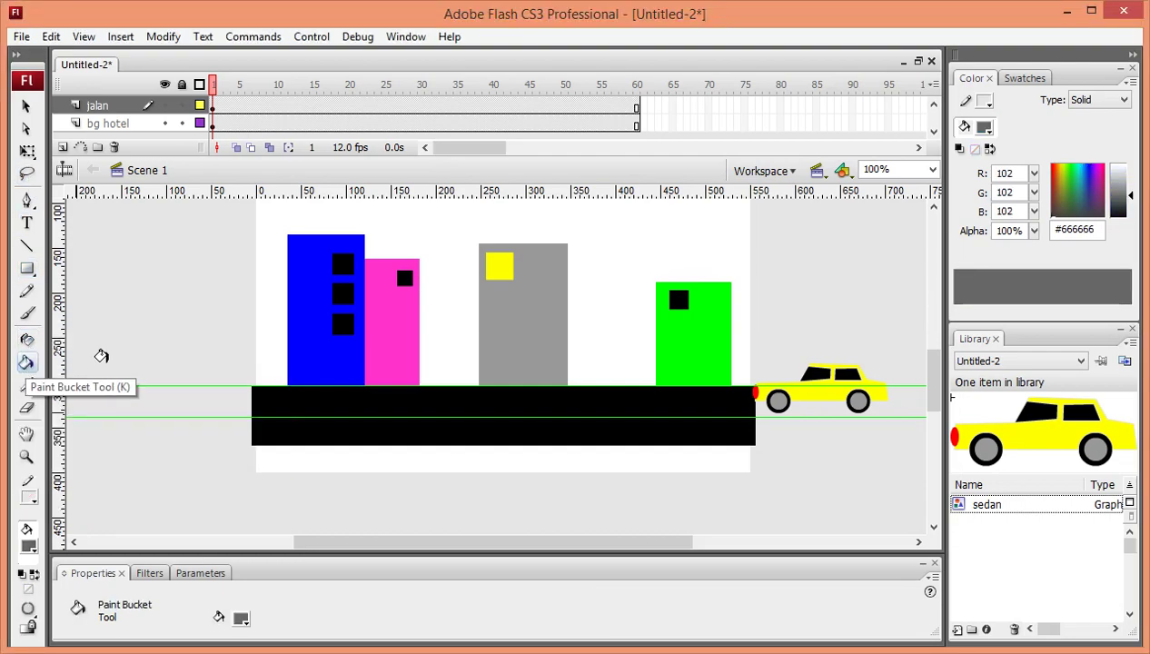
pyautogui.click(285, 398)
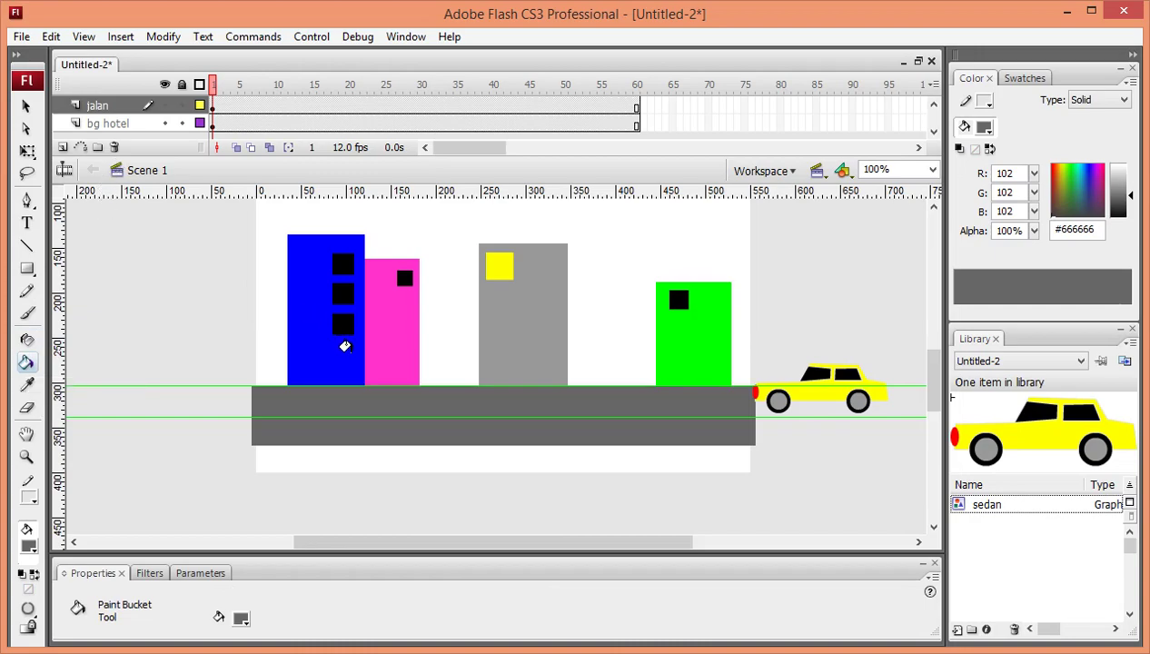
# Reduce the road's height by raising its lower edge to just below the lower guide, and test the movie
pyautogui.click(27, 105)
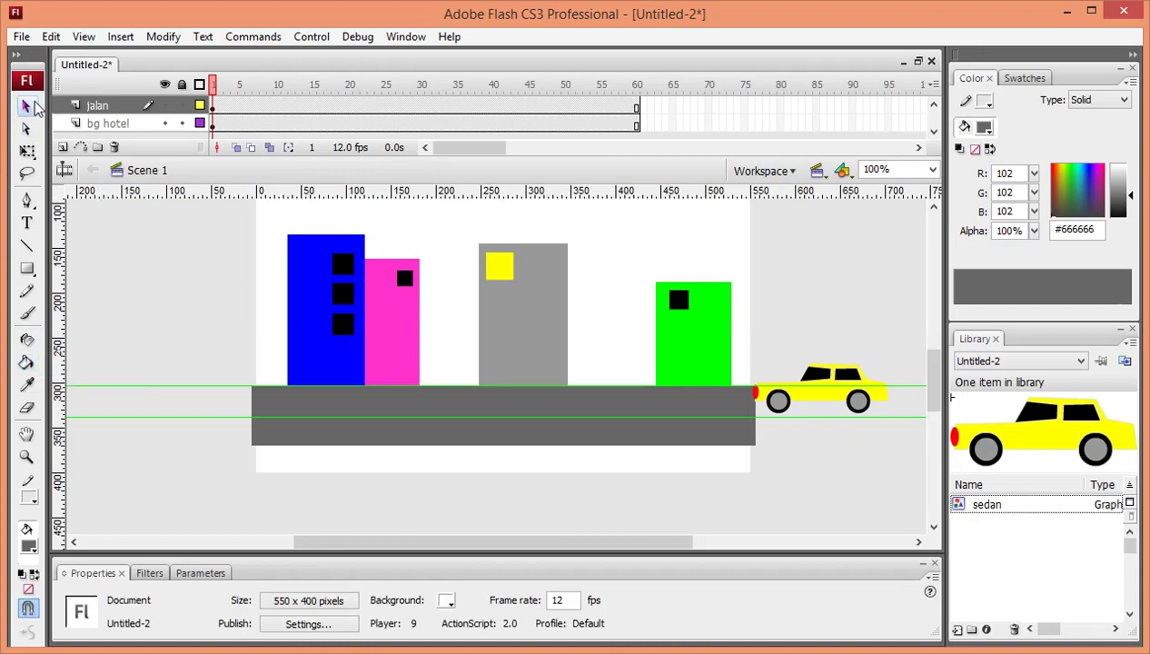
pyautogui.click(640, 448)
pyautogui.click(26, 151)
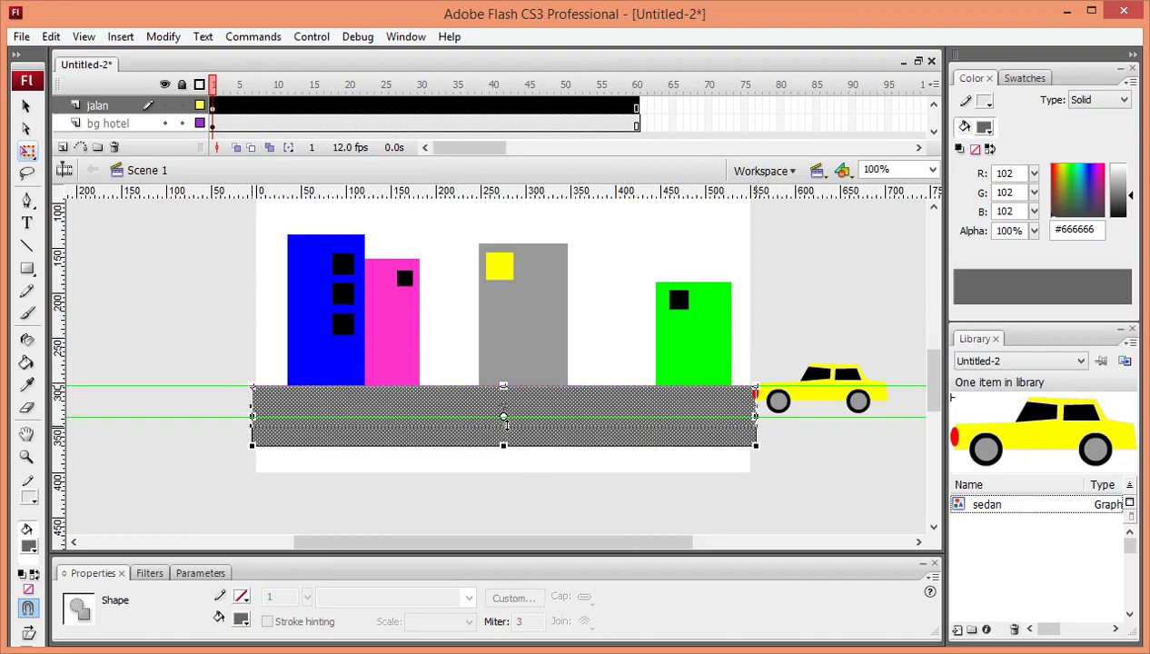
pyautogui.moveTo(504, 445); pyautogui.dragTo(503, 425)
pyautogui.click(791, 491)
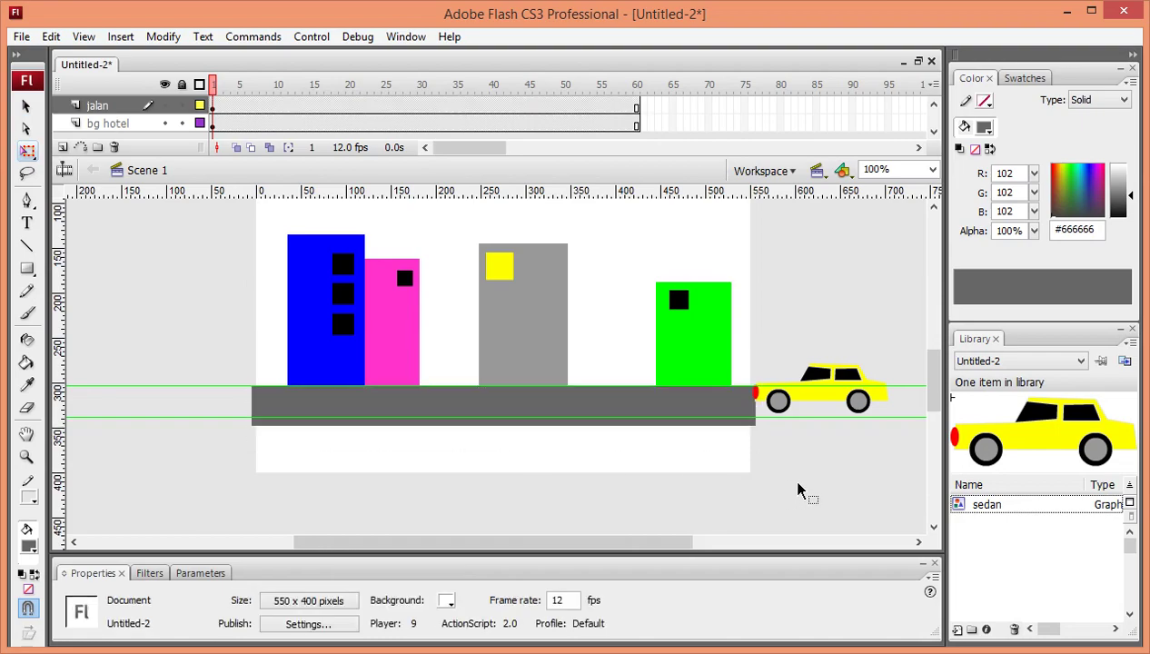
pyautogui.hotkey('ctrl', 'Return')
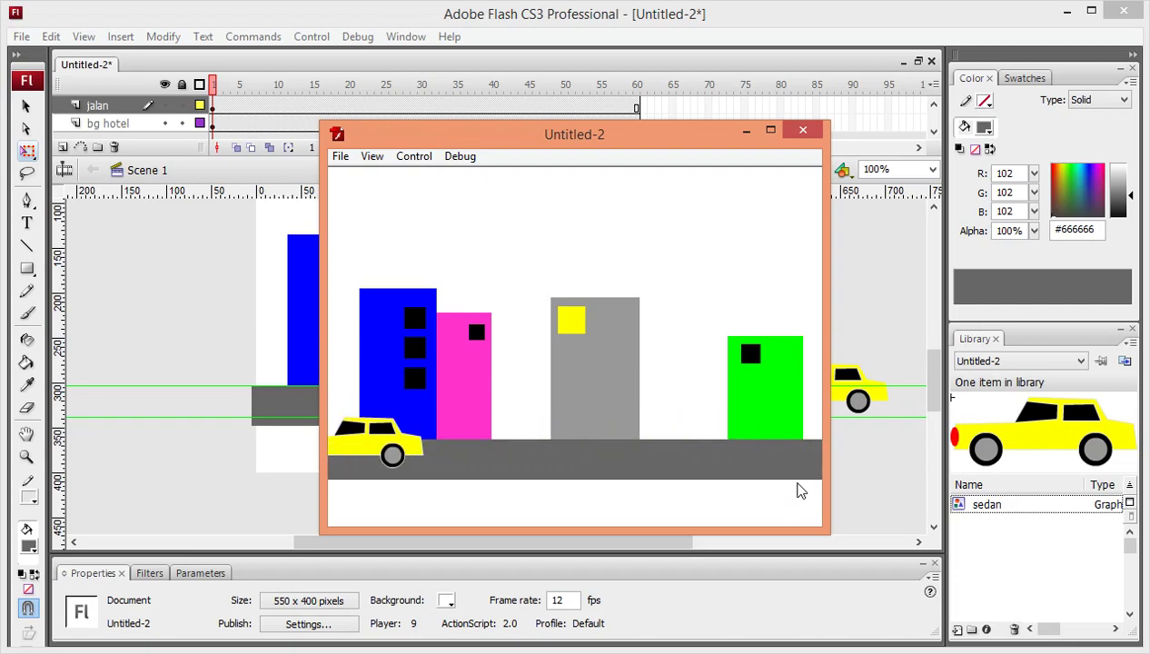
pyautogui.click(814, 131)
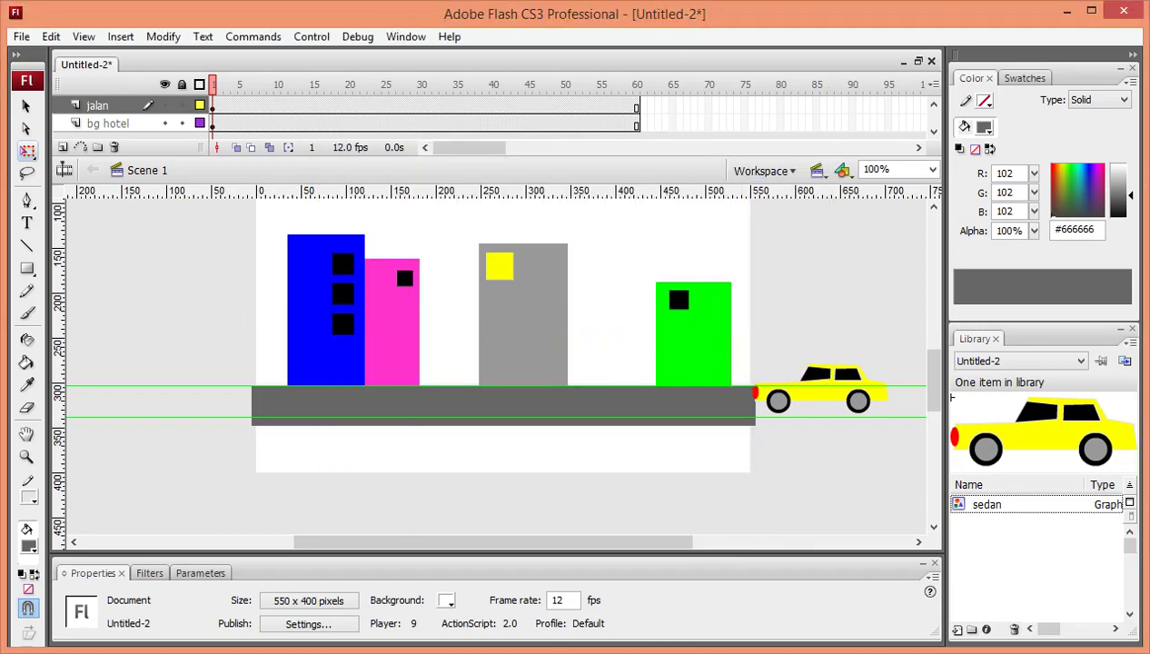
# Start saving the document under a new name, and create and open a folder "latihan gerakan obyek" inside animasi2D
pyautogui.click(20, 37)
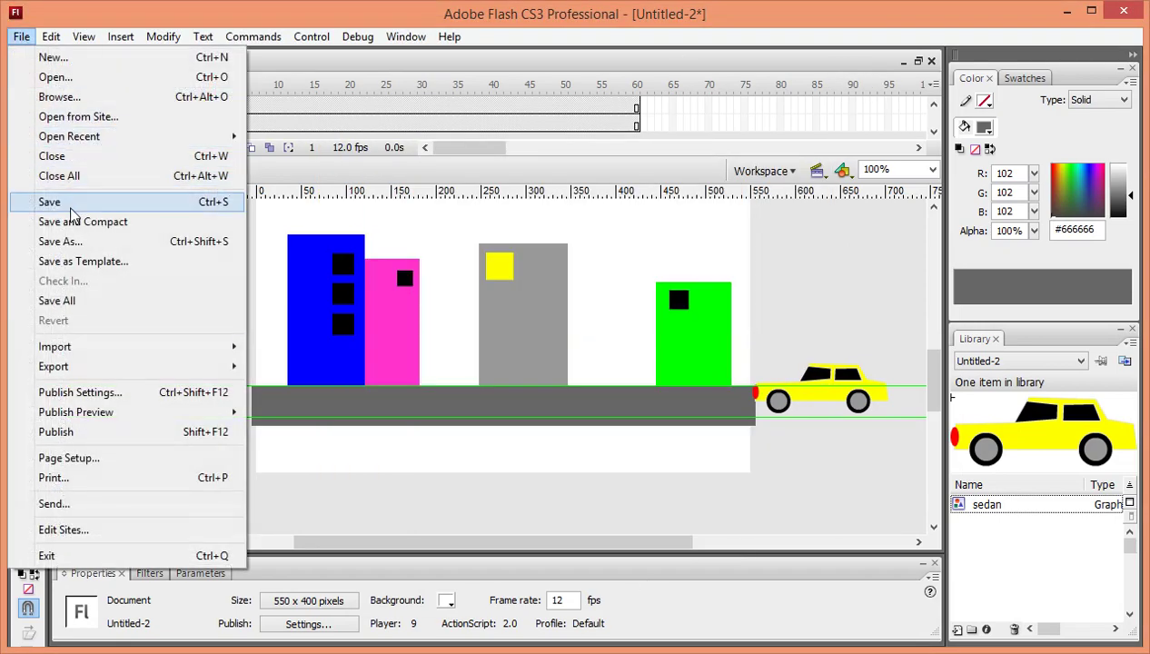
pyautogui.click(64, 241)
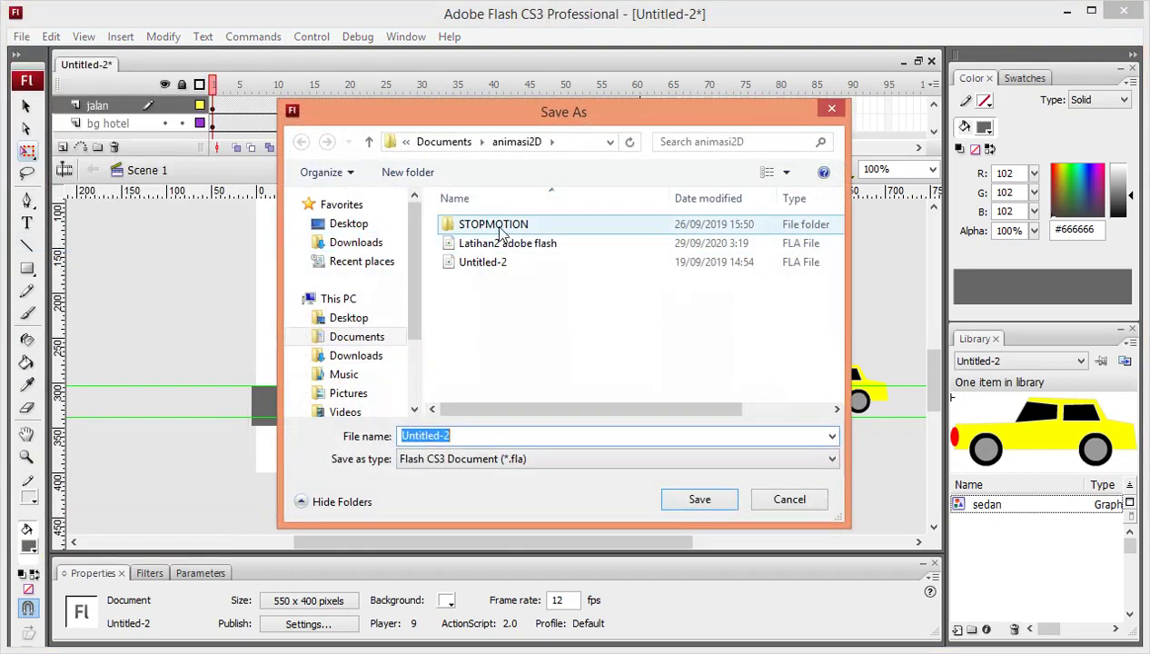
pyautogui.click(395, 174)
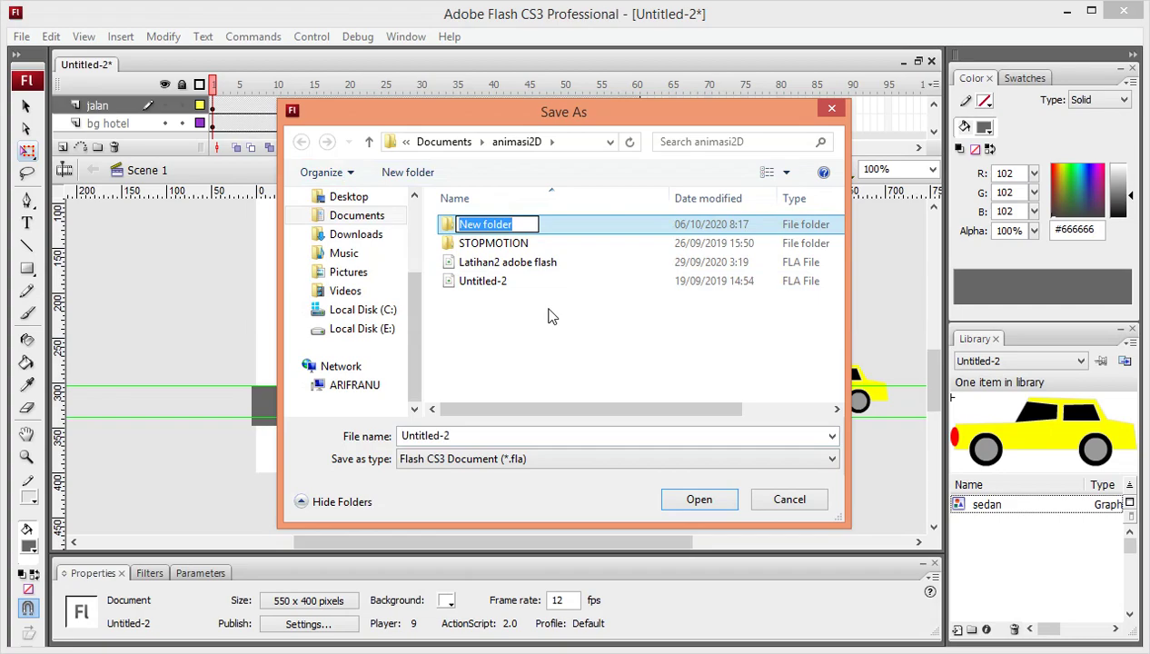
pyautogui.write('lati')
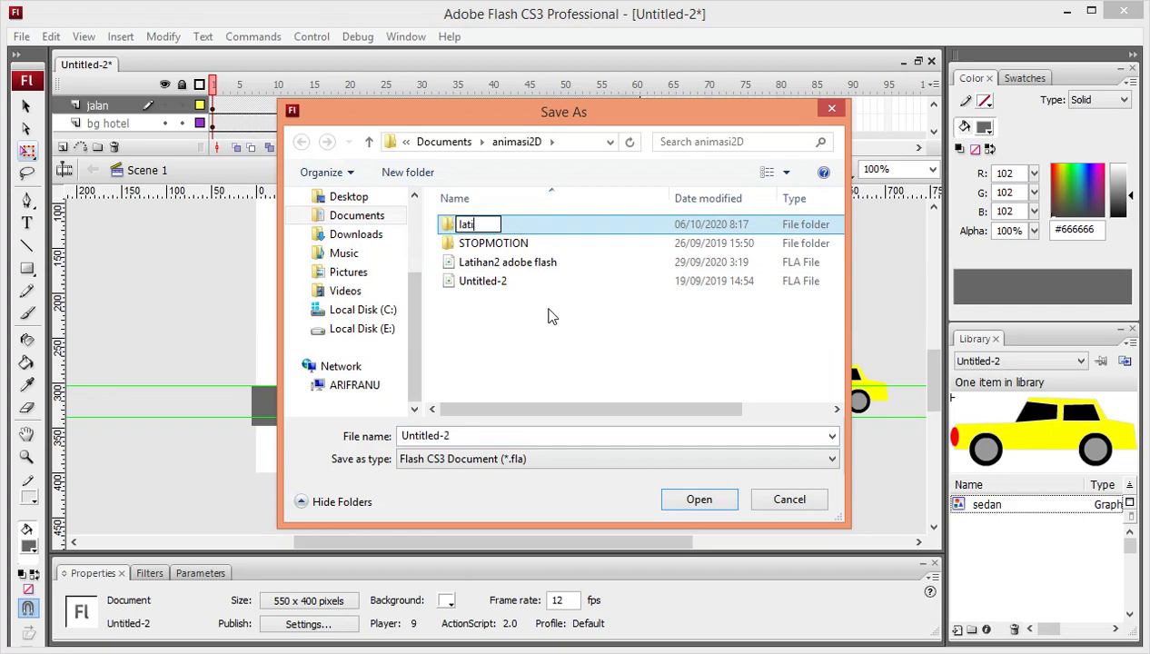
pyautogui.write('han gerakan')
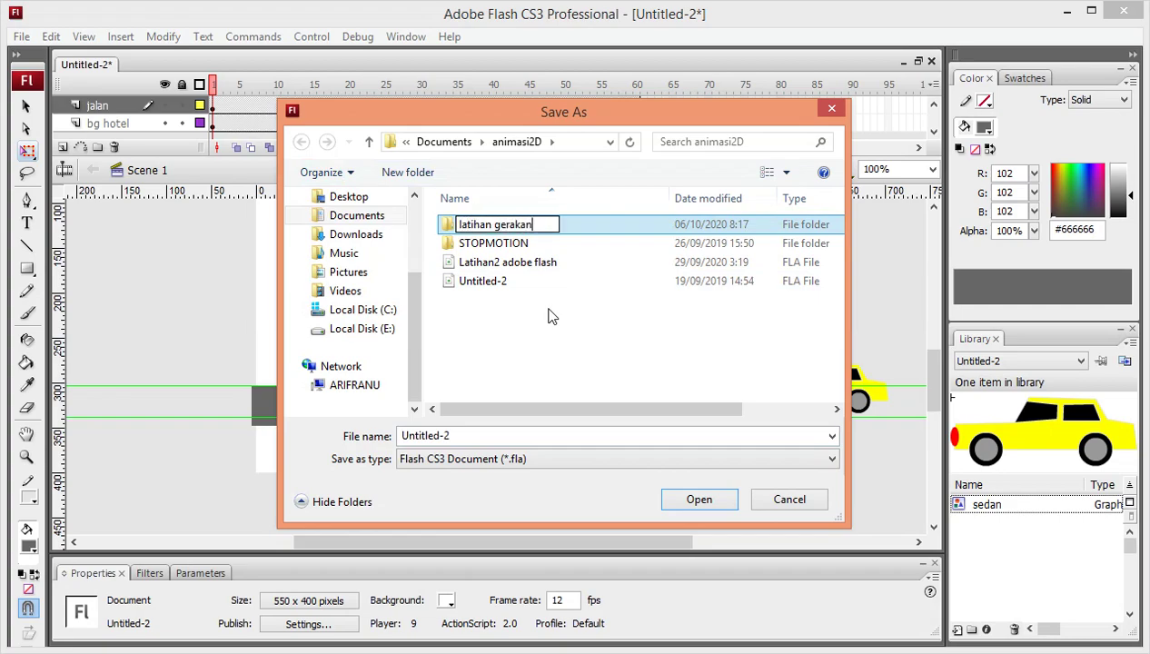
pyautogui.write(' obyek')
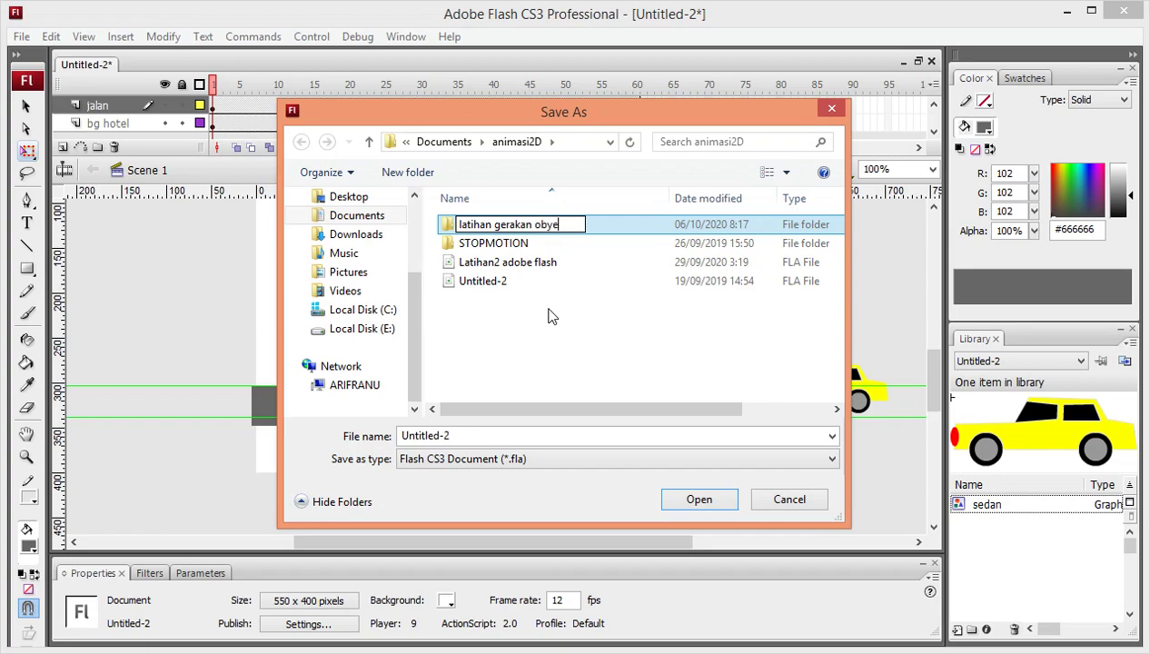
pyautogui.click(595, 221)
pyautogui.doubleClick(568, 227)
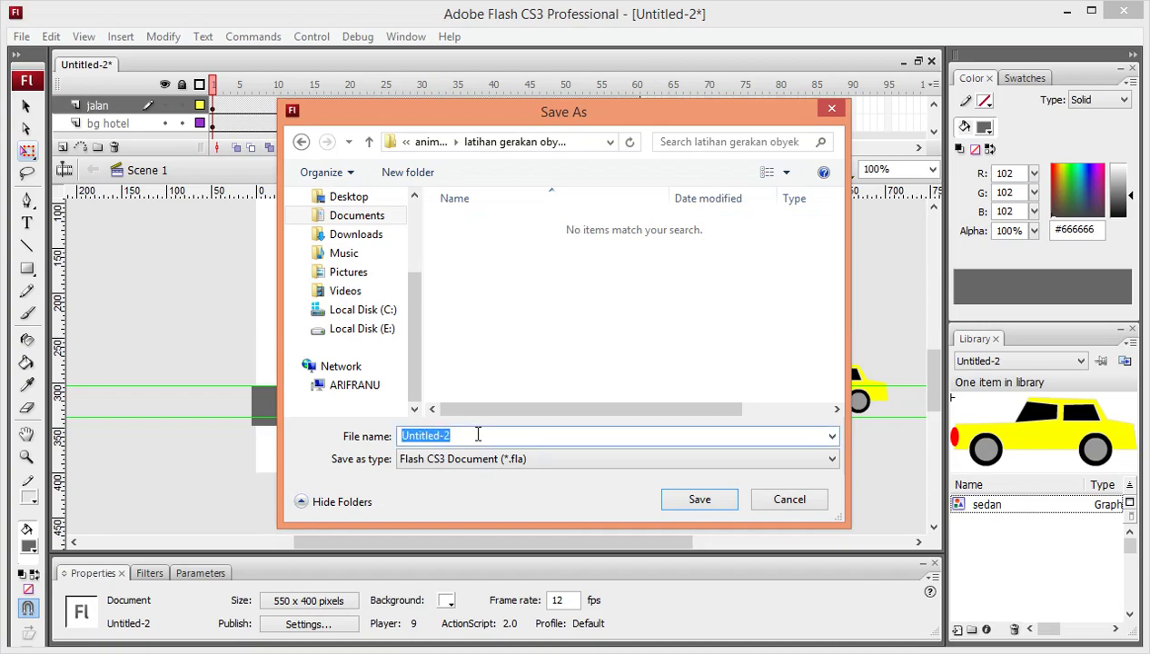
# Save the file as "NIM_Nama_Mobil_jalan" in Flash CS3 Document (*.fla) format
pyautogui.write('Nl')
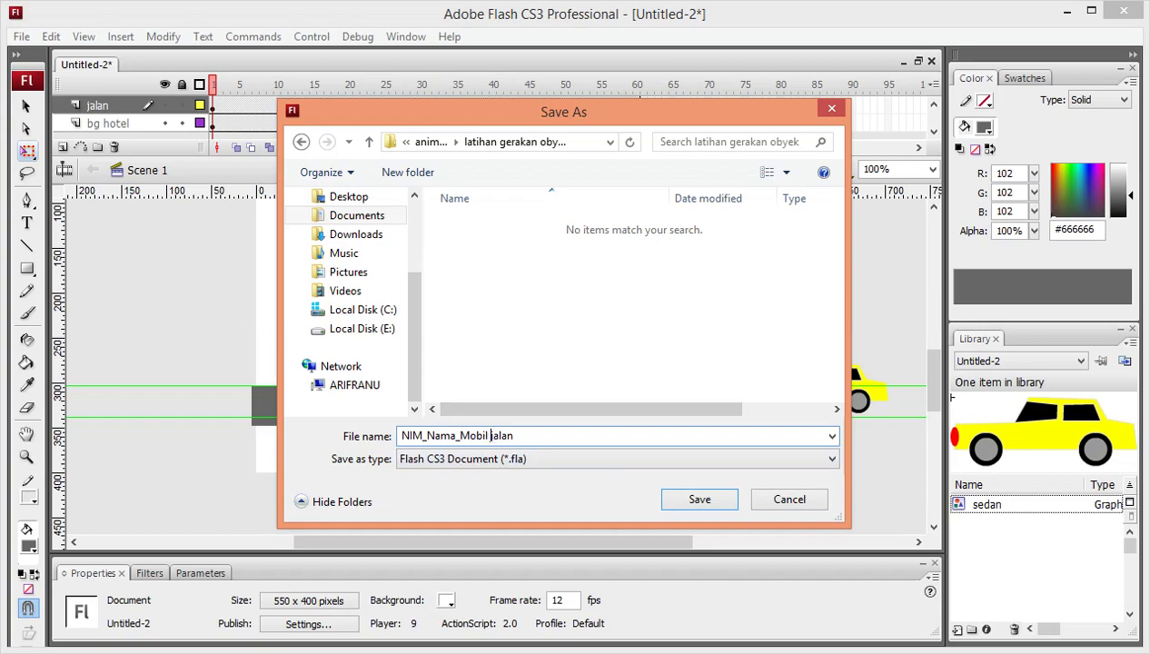
pyautogui.write('_')
pyautogui.click(532, 459)
pyautogui.click(533, 469)
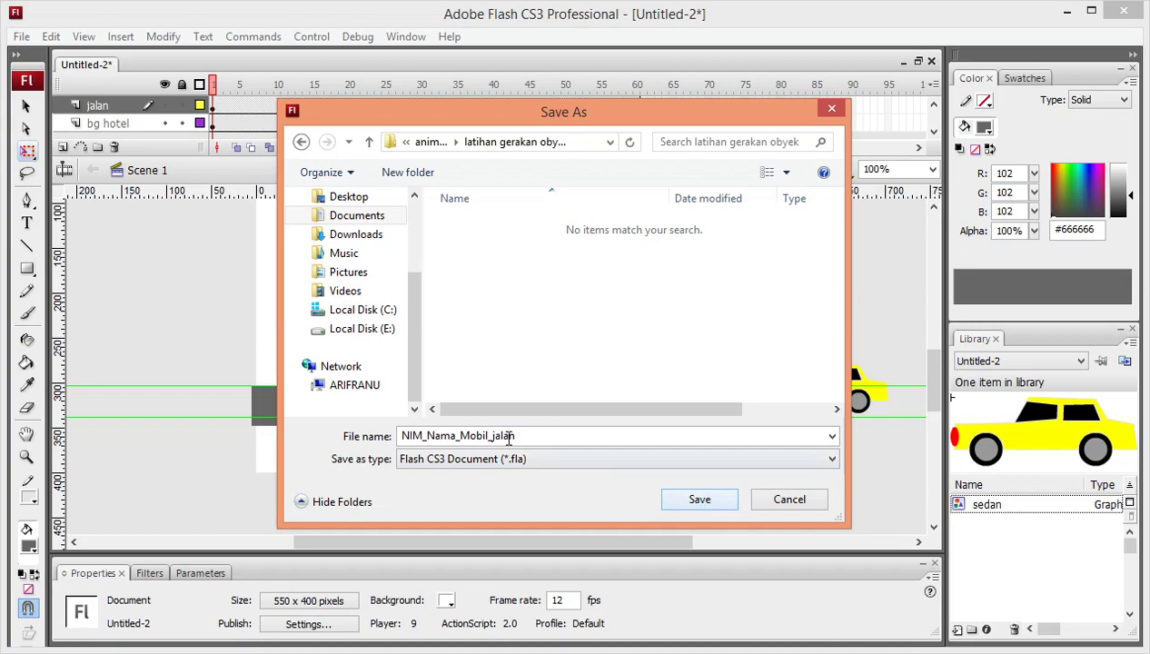
pyautogui.click(716, 505)
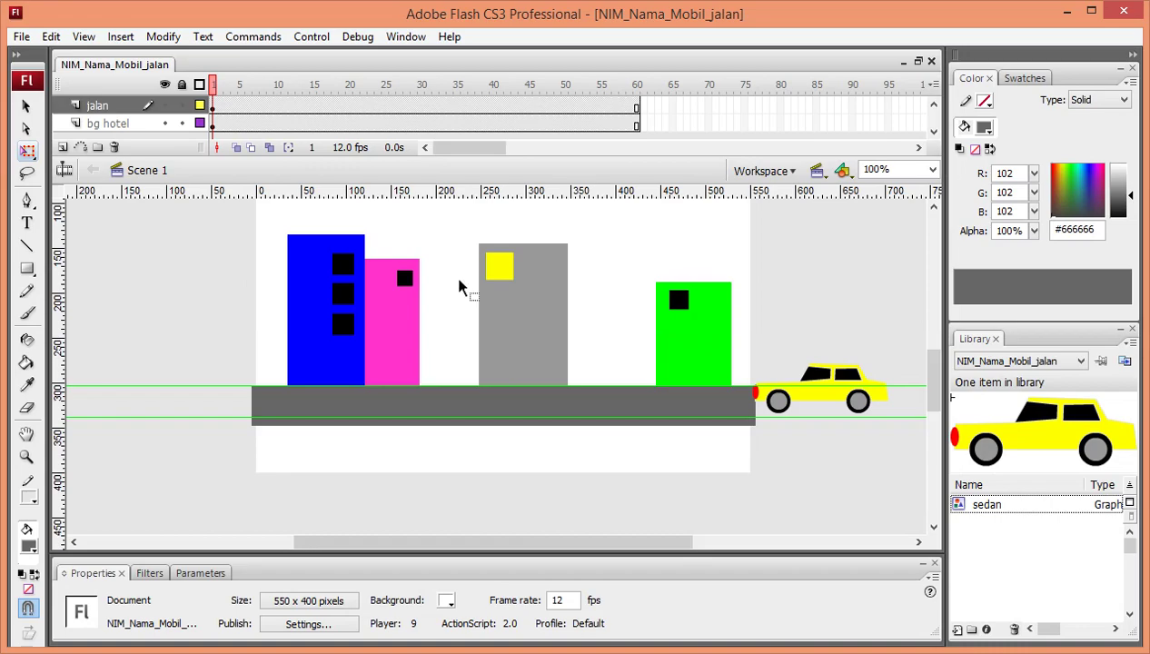
# Export the animation to the animasi2D folder as the Flash Movie (*.swf) "NIM_Nama_Mobil_jalan", keeping the default Flash Player settings
pyautogui.click(21, 36)
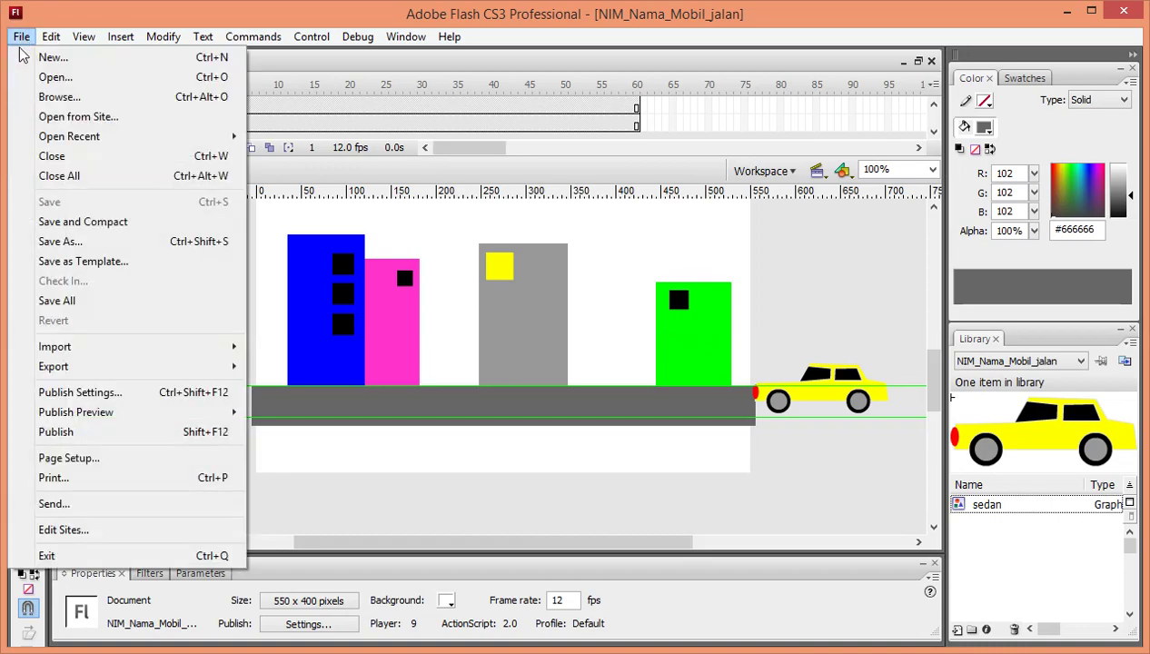
pyautogui.moveTo(82, 366)
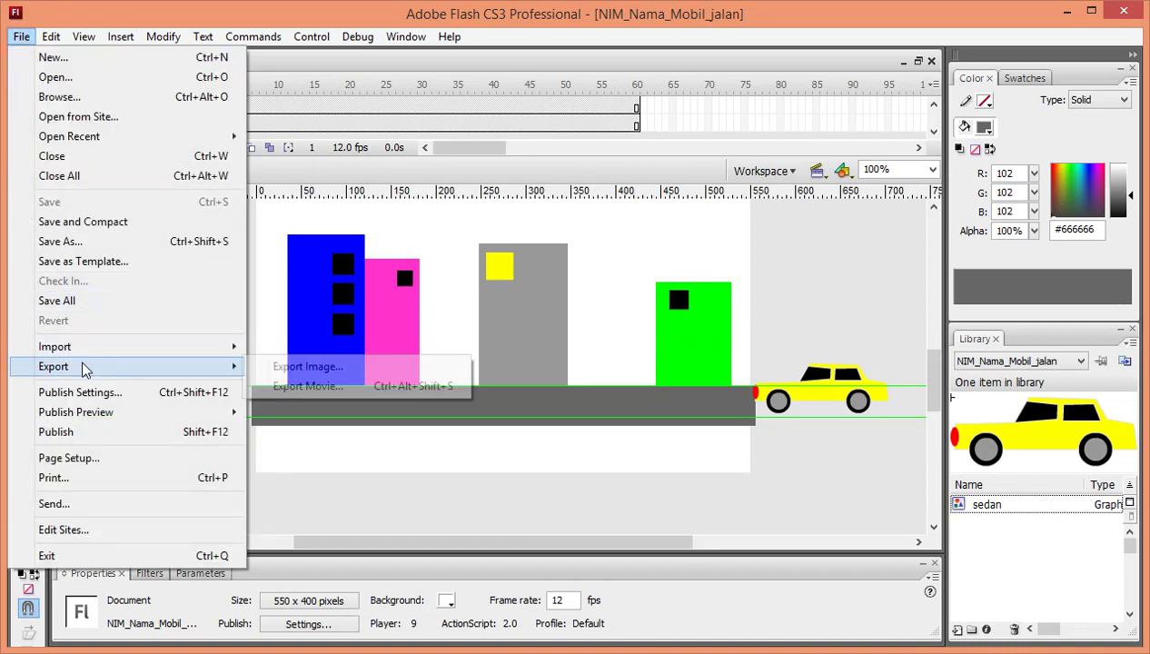
pyautogui.click(343, 389)
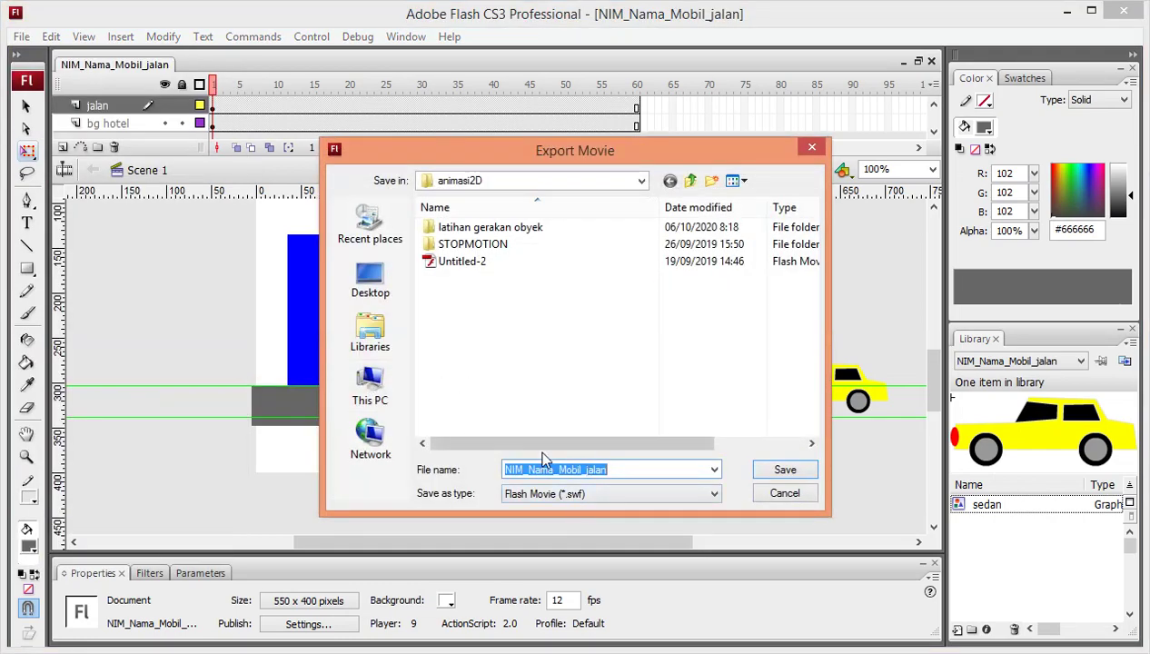
pyautogui.click(582, 496)
pyautogui.click(586, 497)
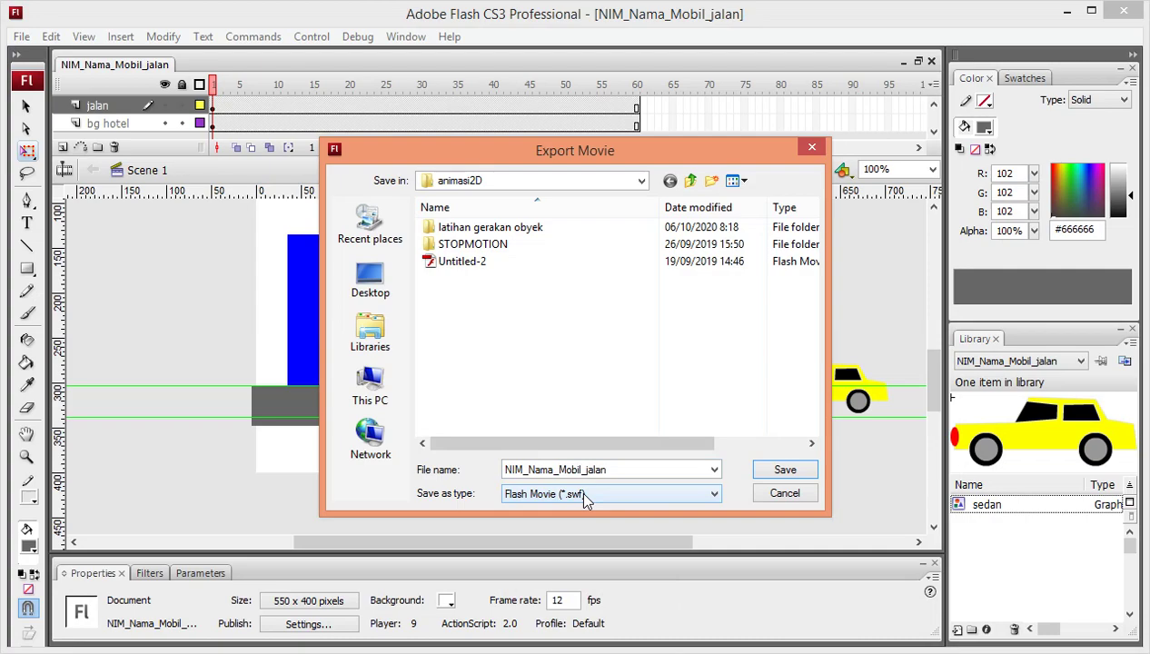
pyautogui.click(586, 498)
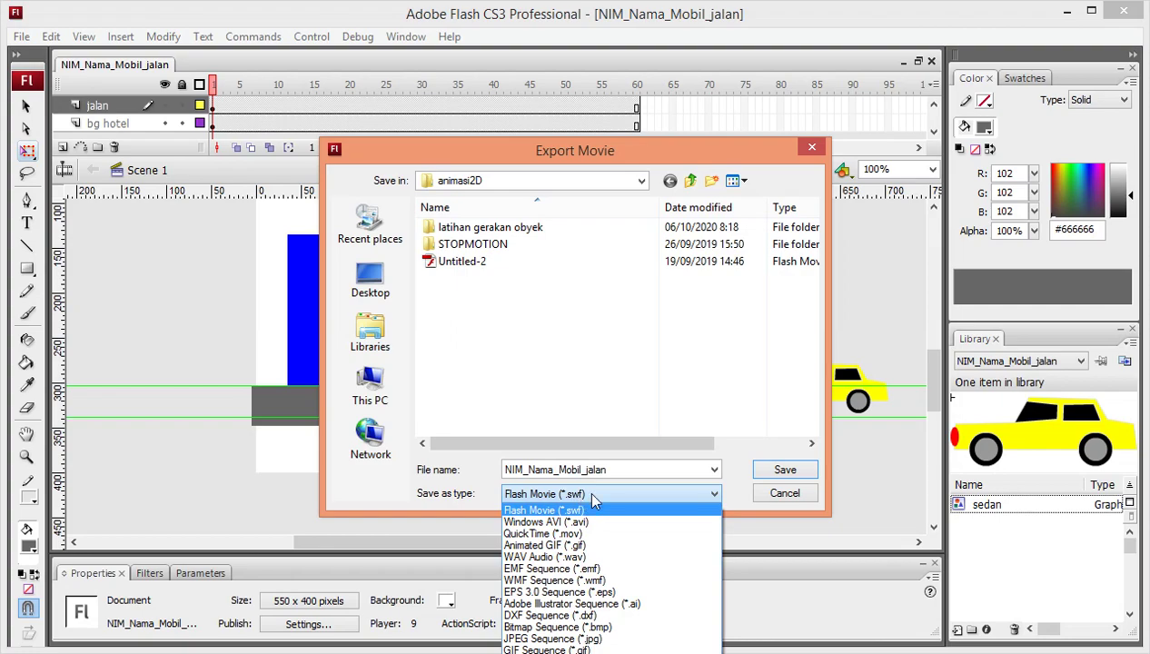
pyautogui.click(796, 472)
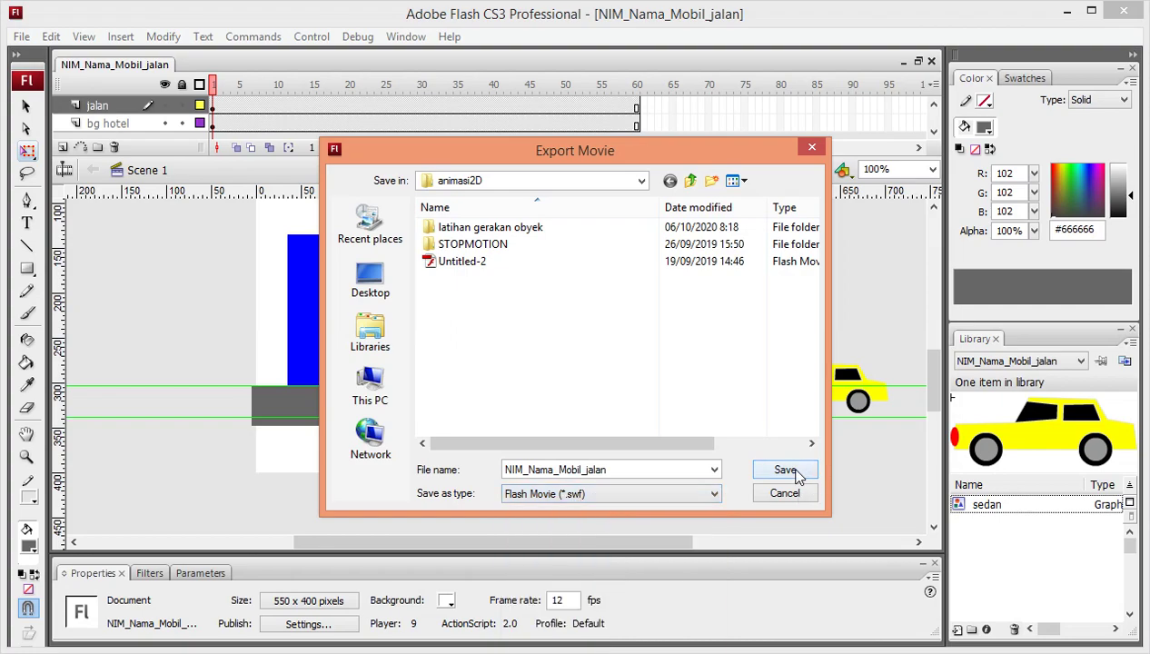
pyautogui.click(784, 478)
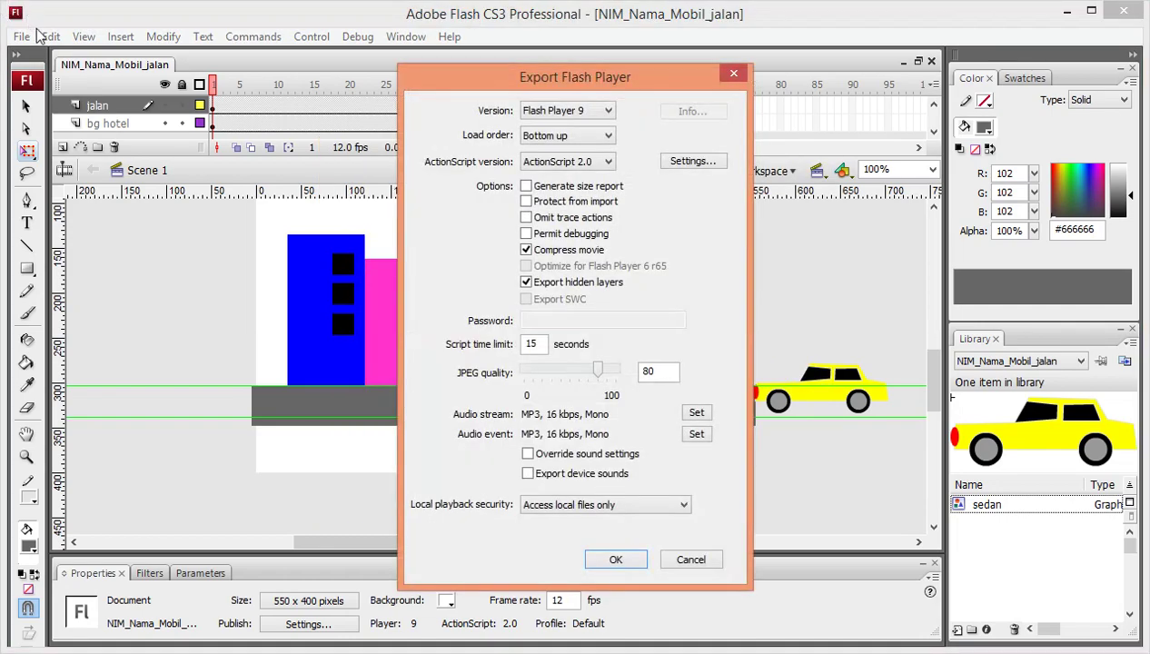
pyautogui.click(627, 562)
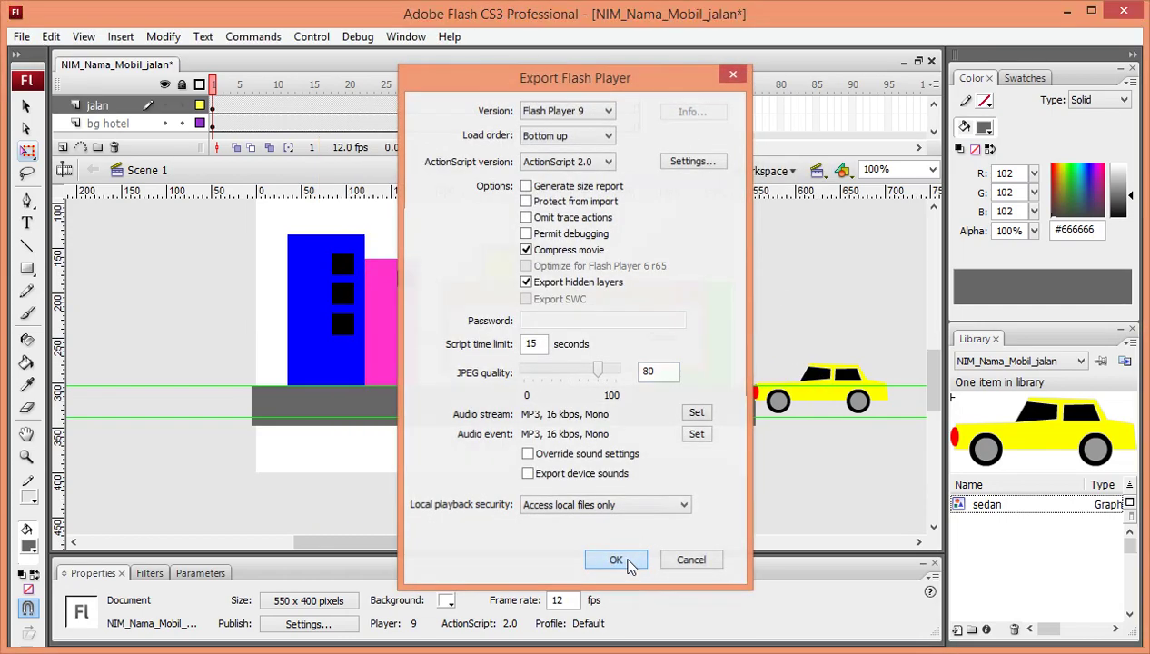
# Switch to File Explorer, browse to the "D3 Animasi2Dimensi" folder under Materi kuliah\2019, and return to Adobe Flash
pyautogui.click(1067, 13)
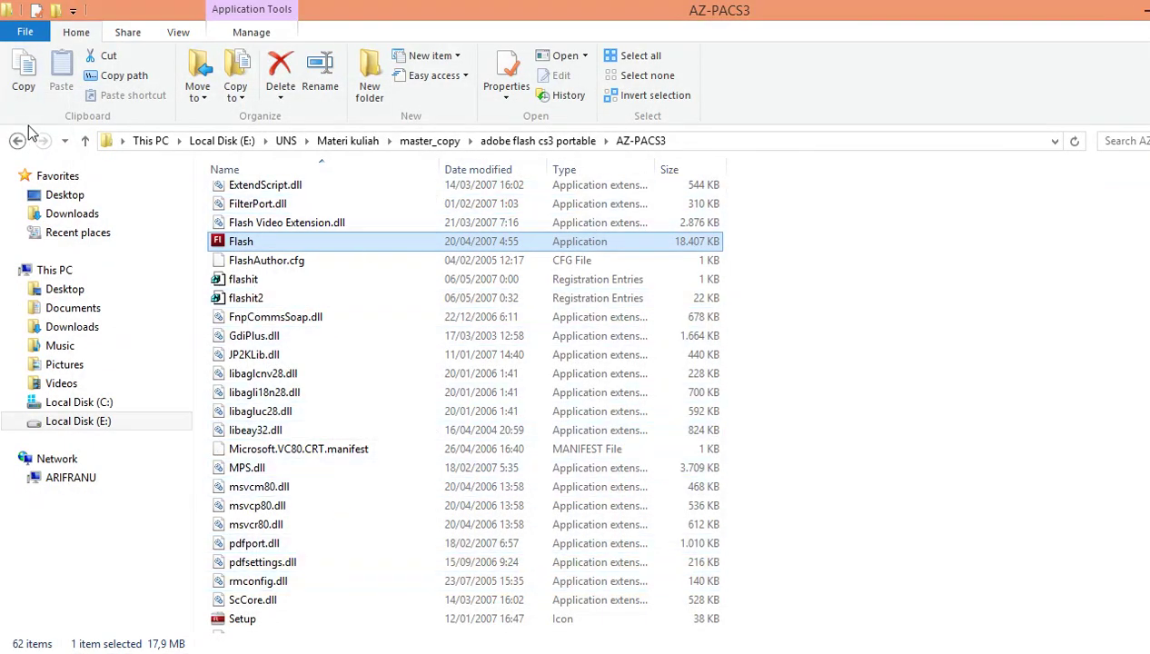
pyautogui.click(545, 142)
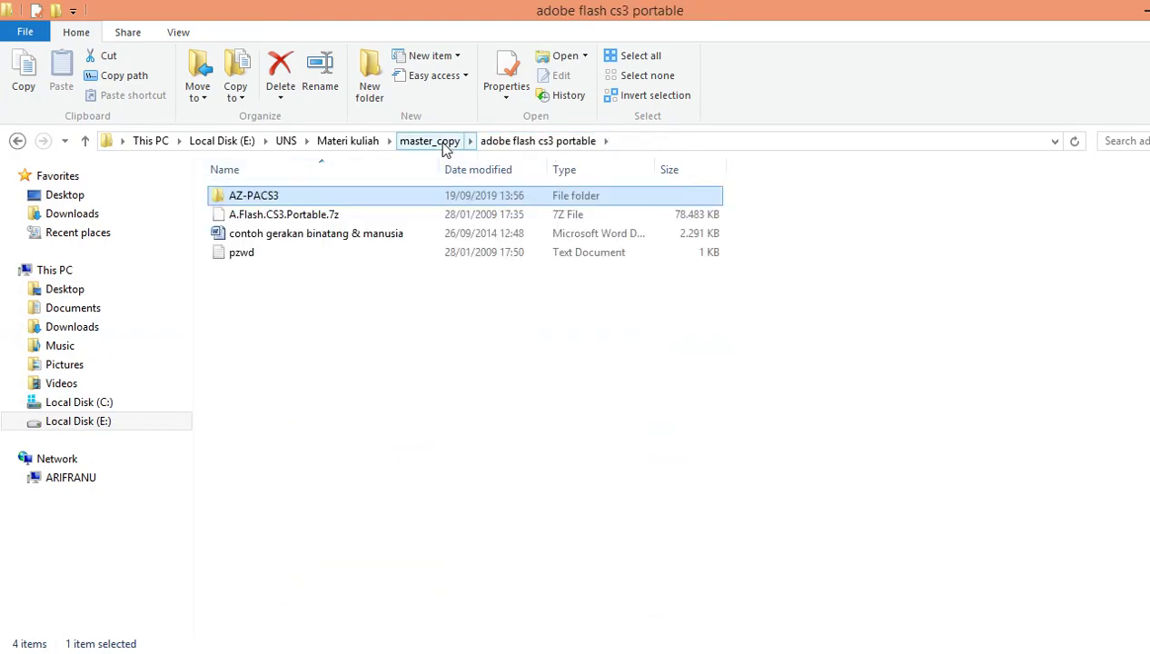
pyautogui.click(430, 141)
pyautogui.click(333, 143)
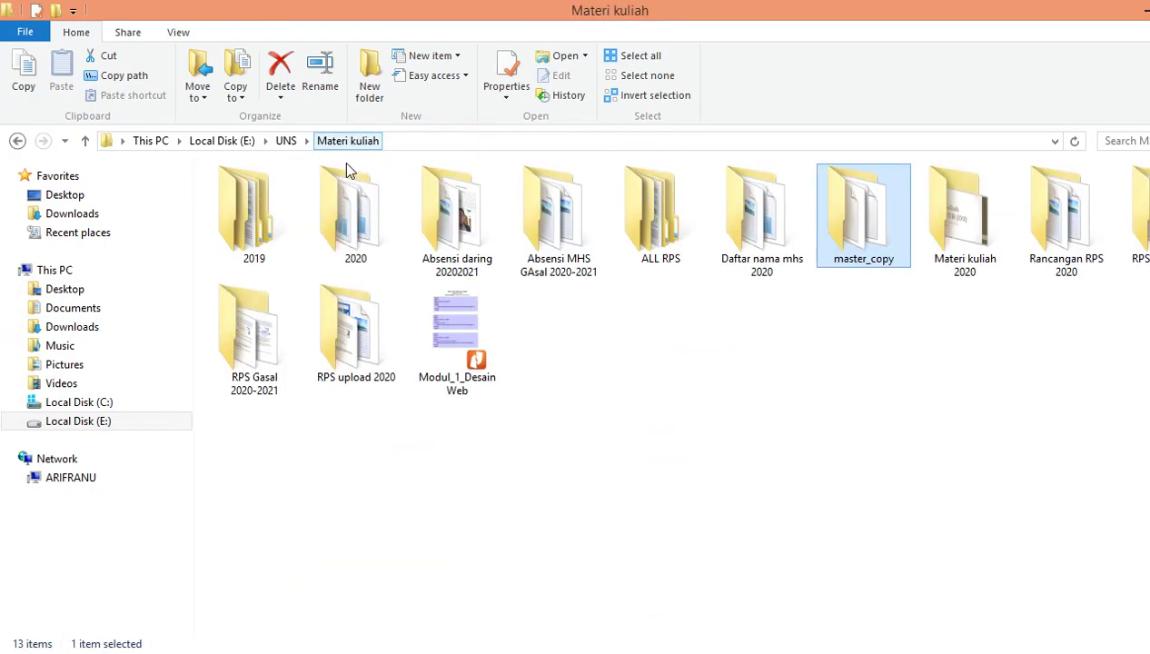
pyautogui.doubleClick(267, 233)
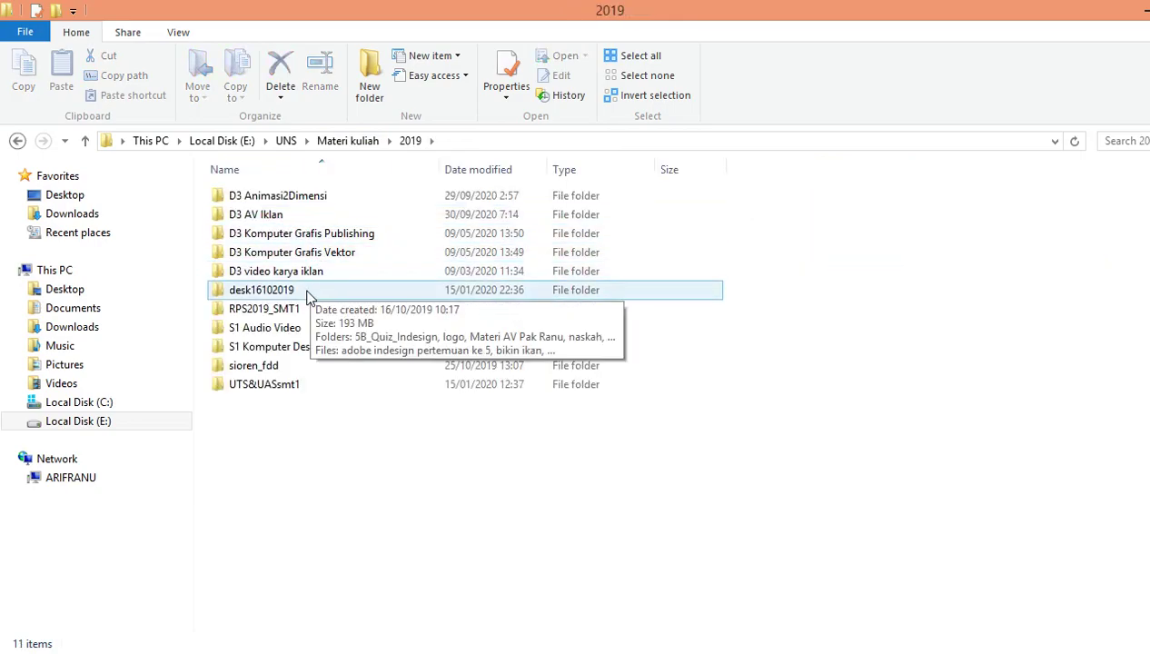
pyautogui.doubleClick(291, 200)
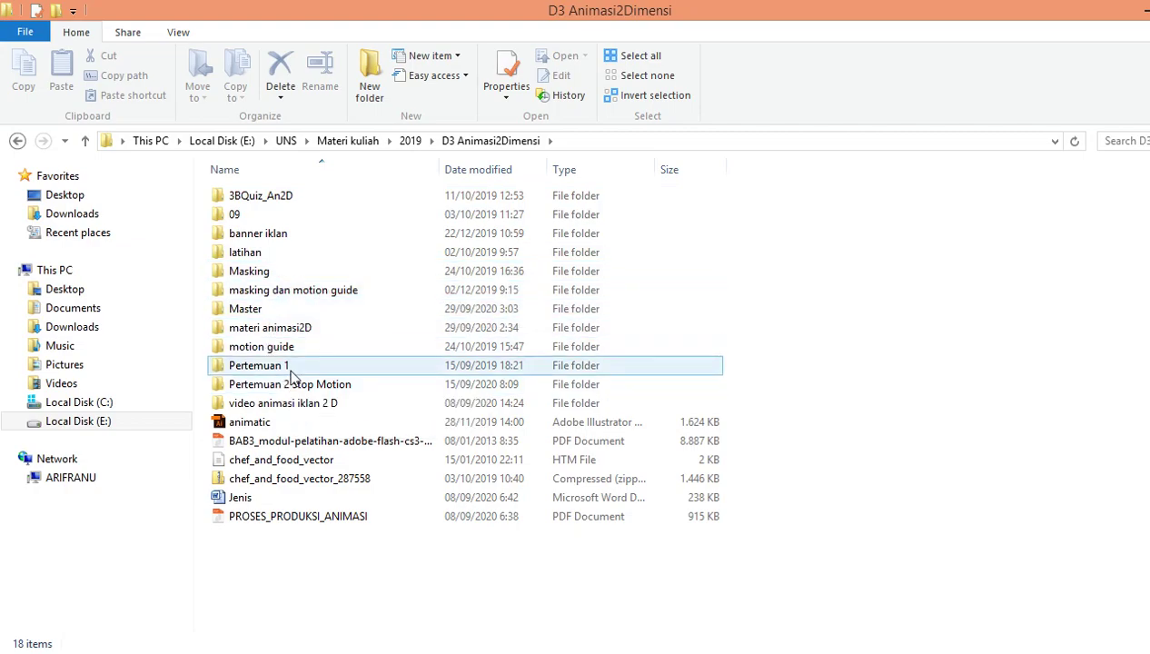
pyautogui.hotkey('alt', 'Tab')
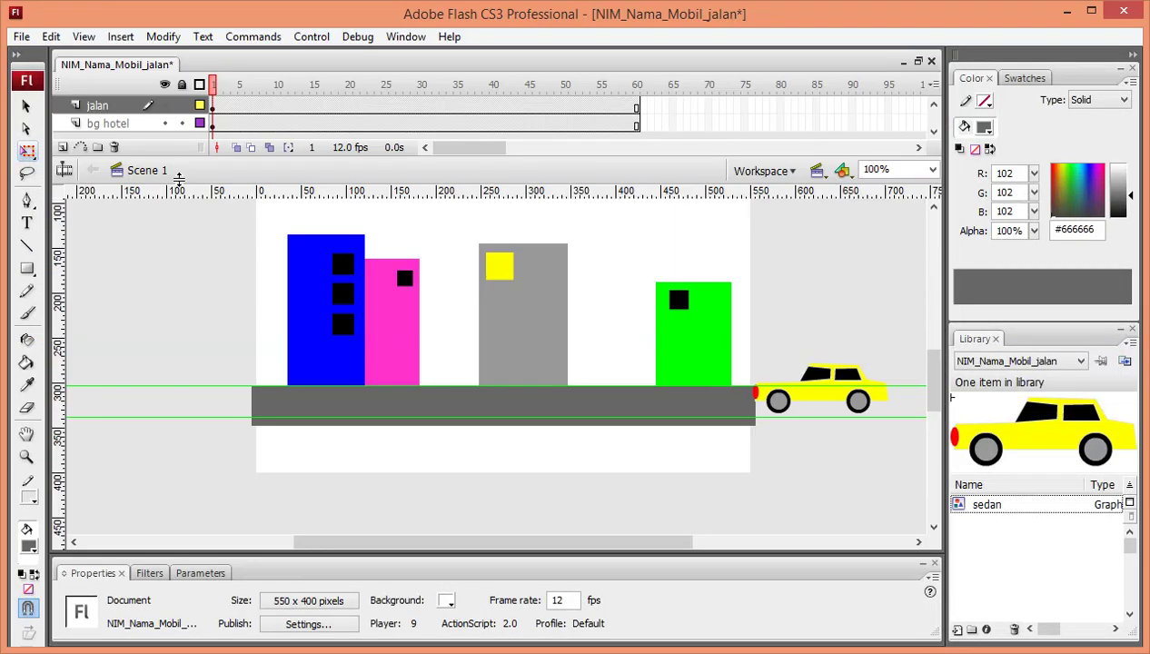
# Trace the document's save location in the Save As dialog from "latihan gerakan obyek" up through animasi2D to Documents, and cancel without saving
pyautogui.click(21, 36)
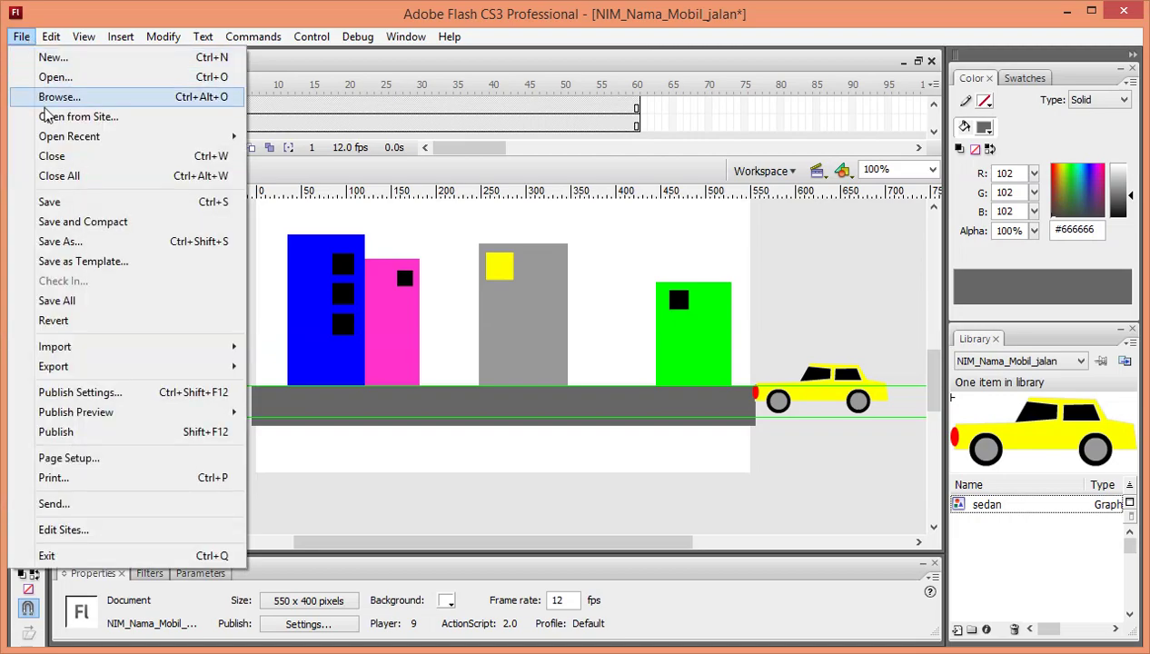
pyautogui.click(82, 242)
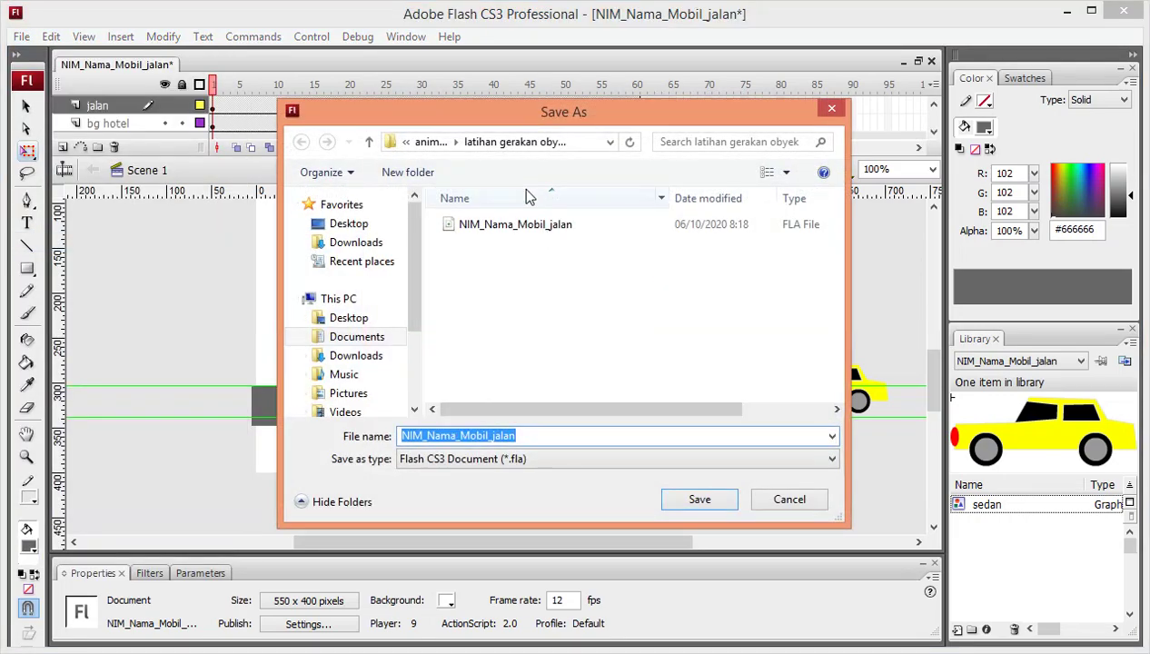
pyautogui.click(407, 142)
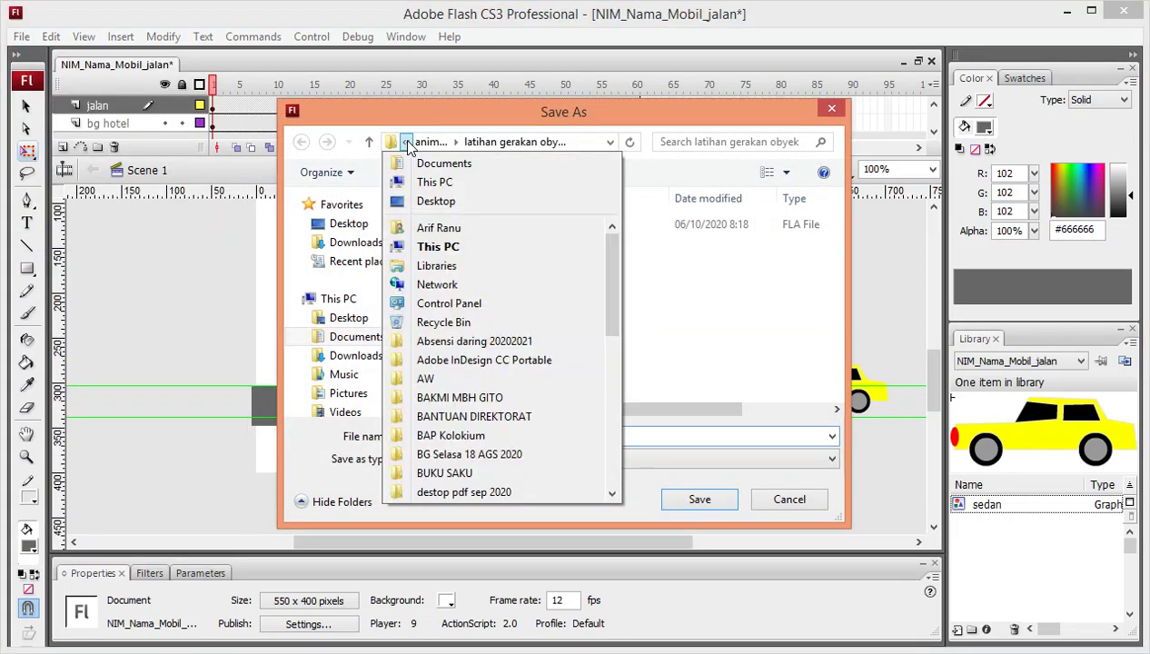
pyautogui.moveTo(442, 149)
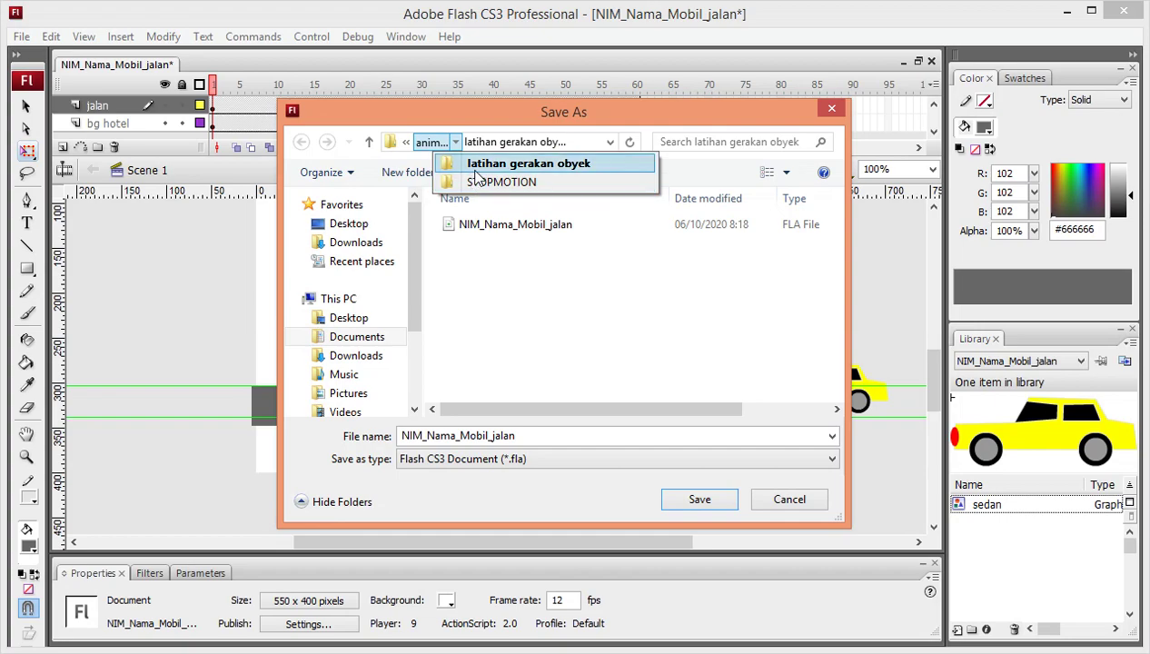
pyautogui.click(437, 143)
pyautogui.click(437, 144)
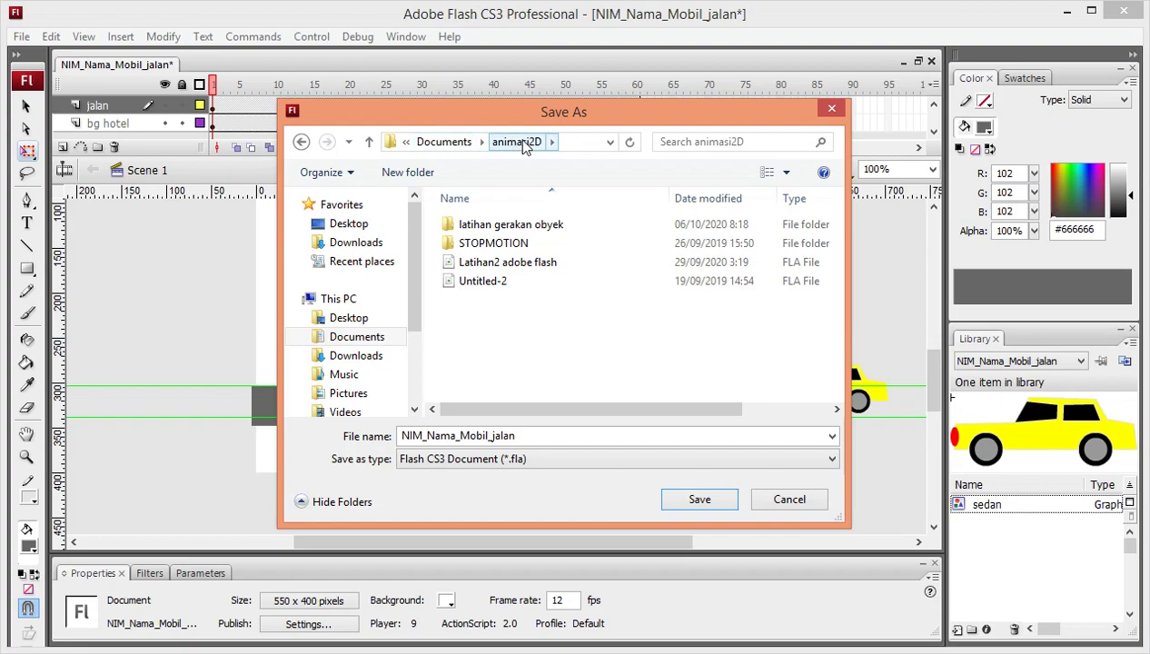
pyautogui.click(468, 143)
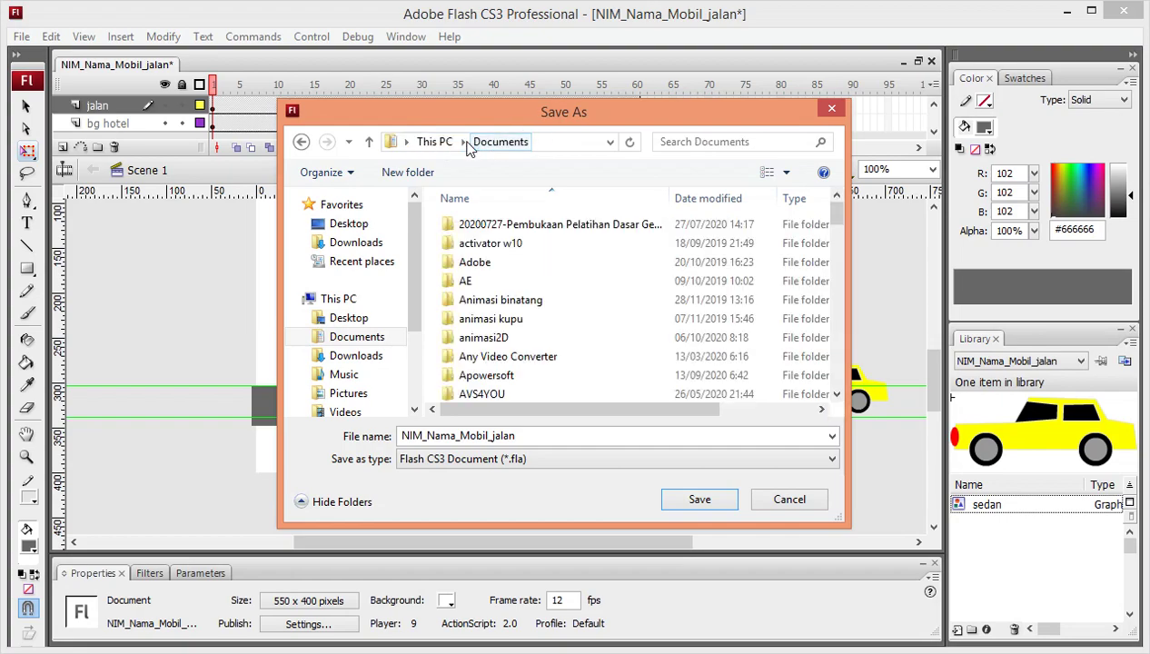
pyautogui.click(831, 110)
# Switch to File Explorer and open the "latihan gerakan obyek" folder inside Documents\animasi2D
pyautogui.click(1067, 10)
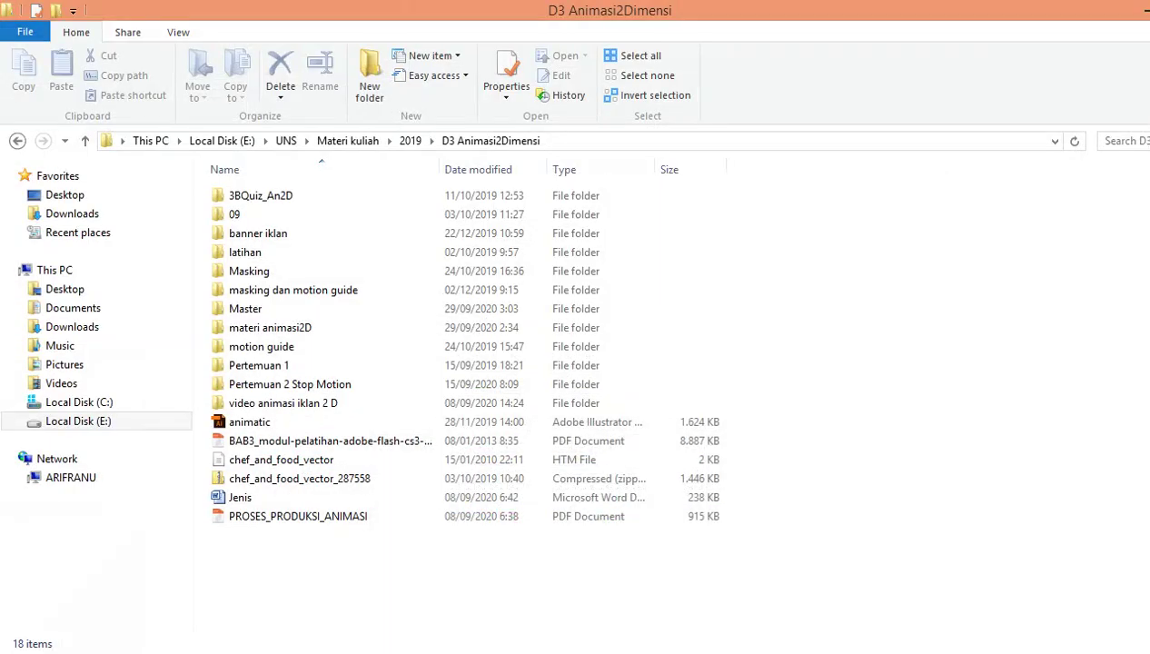
pyautogui.click(11, 626)
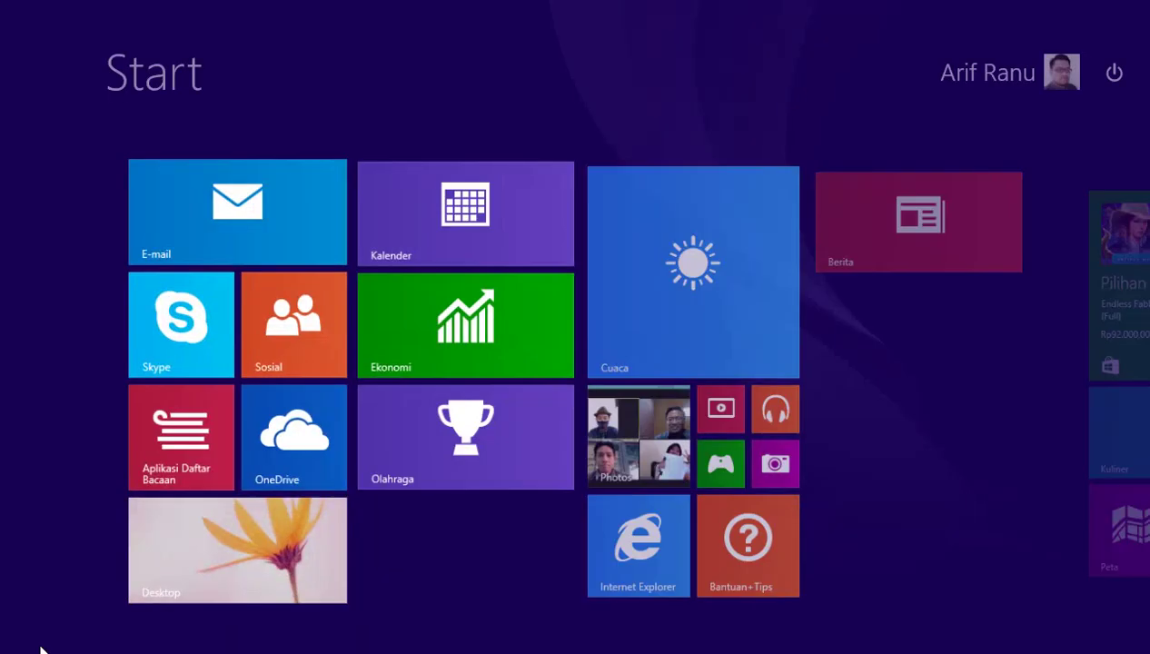
pyautogui.click(219, 591)
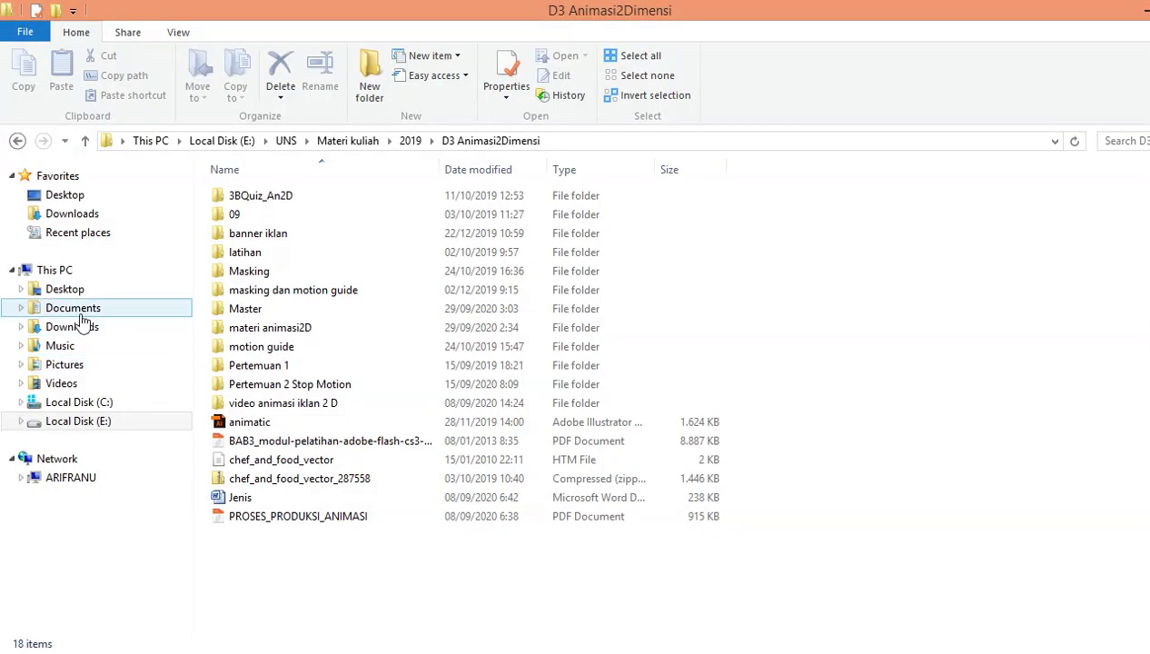
pyautogui.click(83, 311)
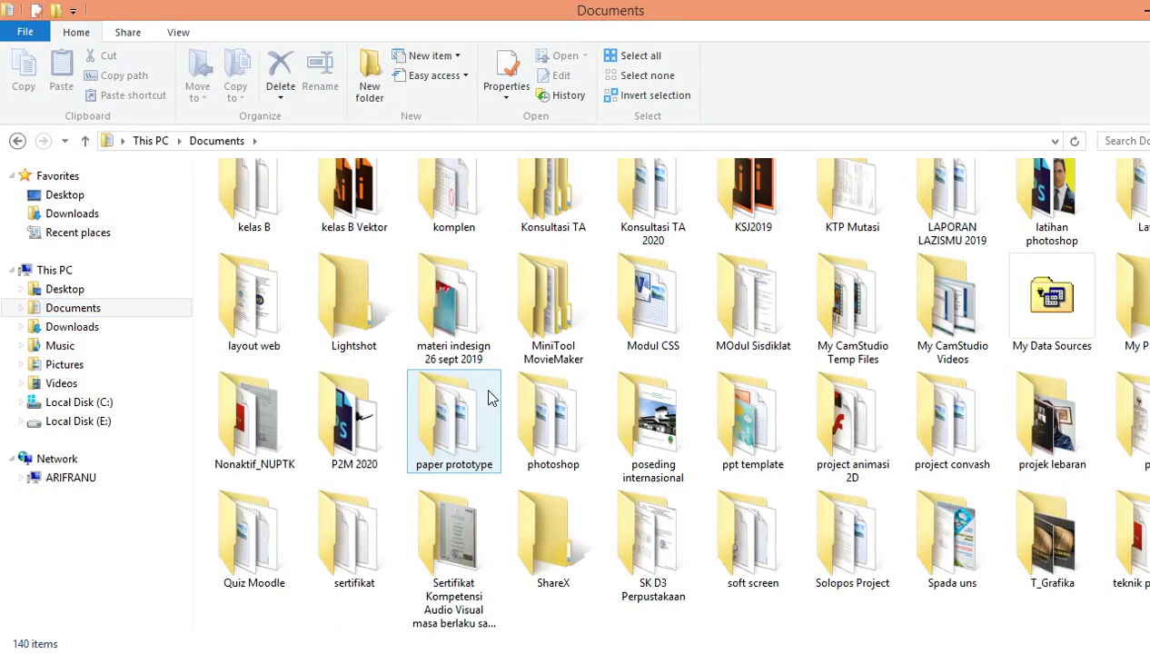
pyautogui.scroll(3, 372, 268)
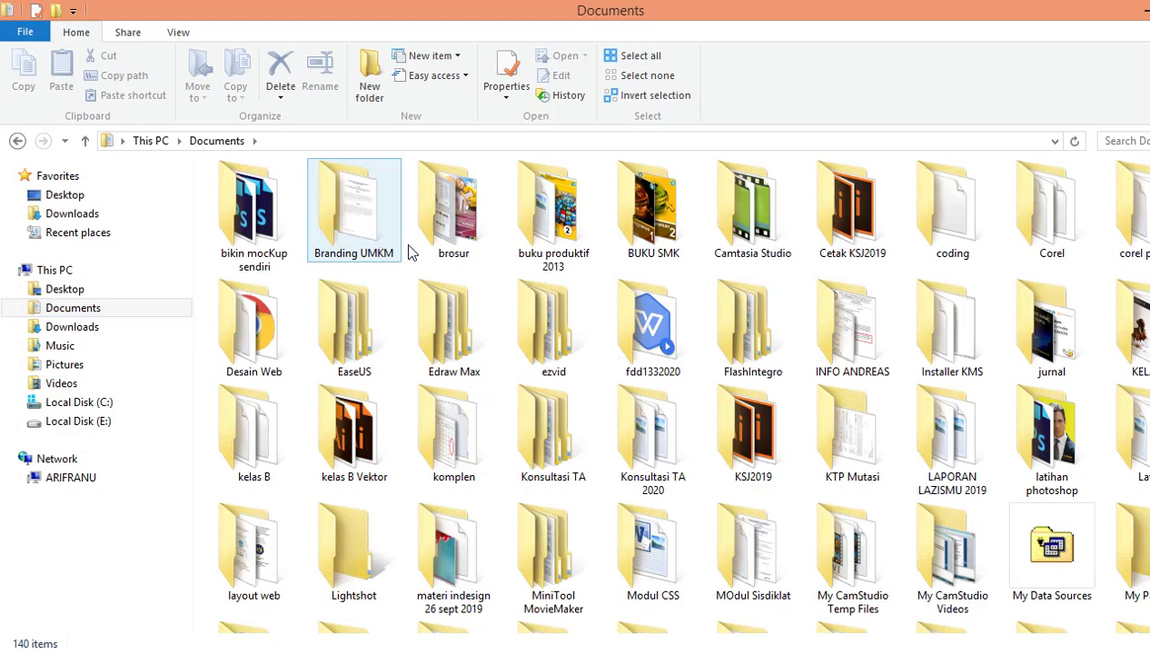
pyautogui.scroll(3, 454, 272)
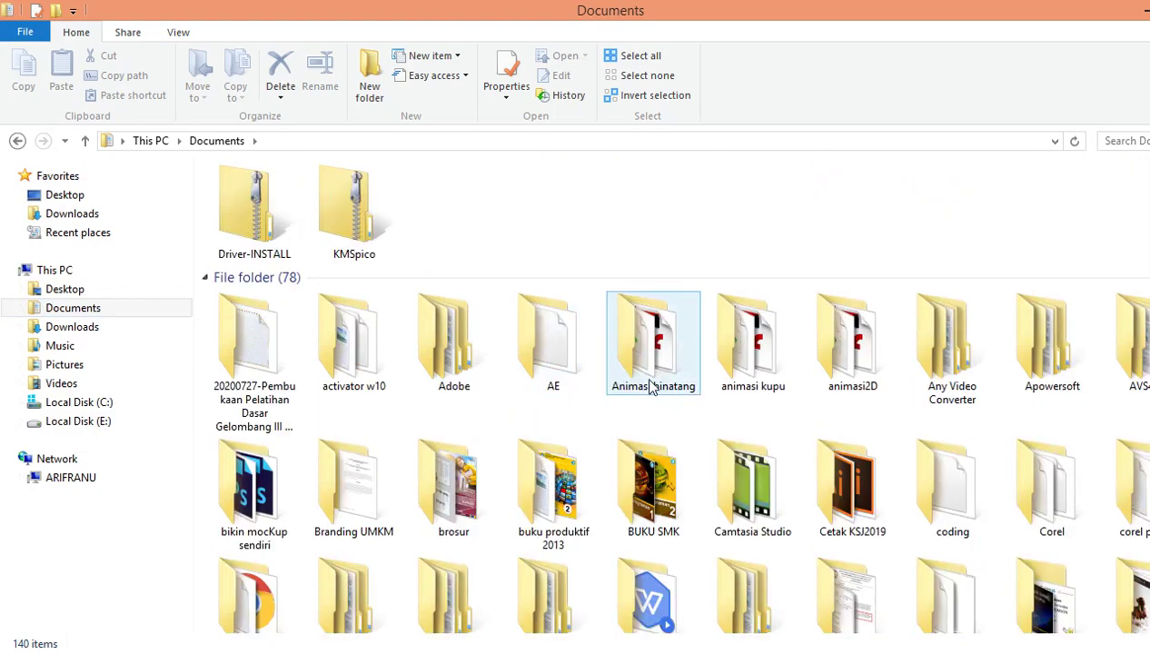
pyautogui.doubleClick(820, 335)
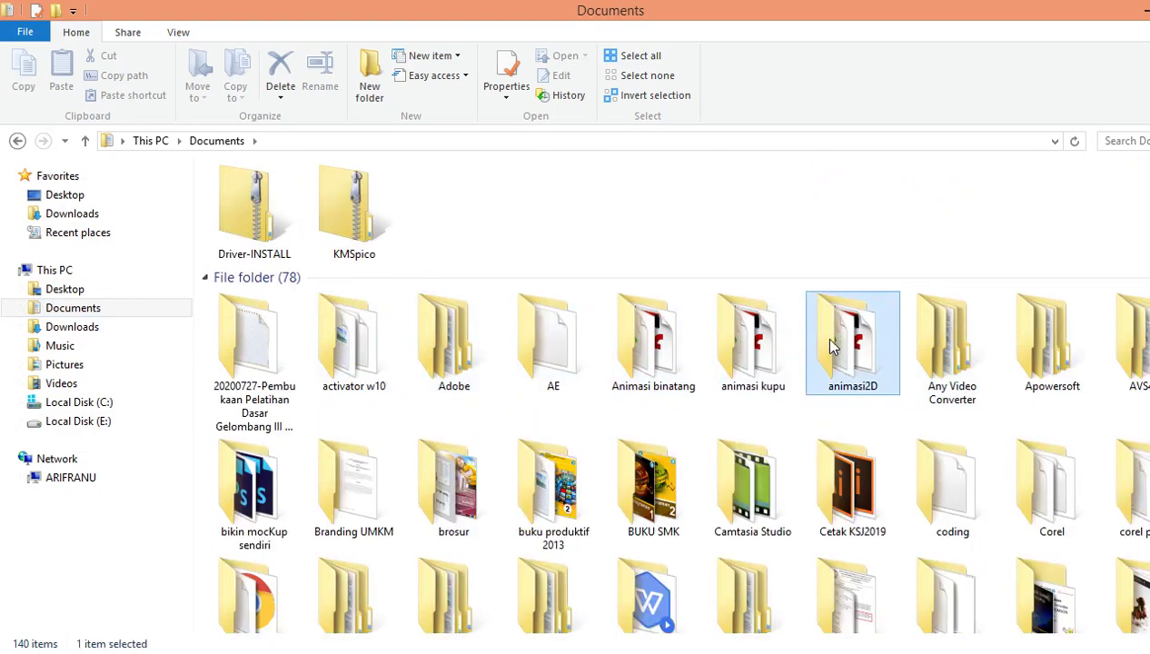
pyautogui.doubleClick(318, 197)
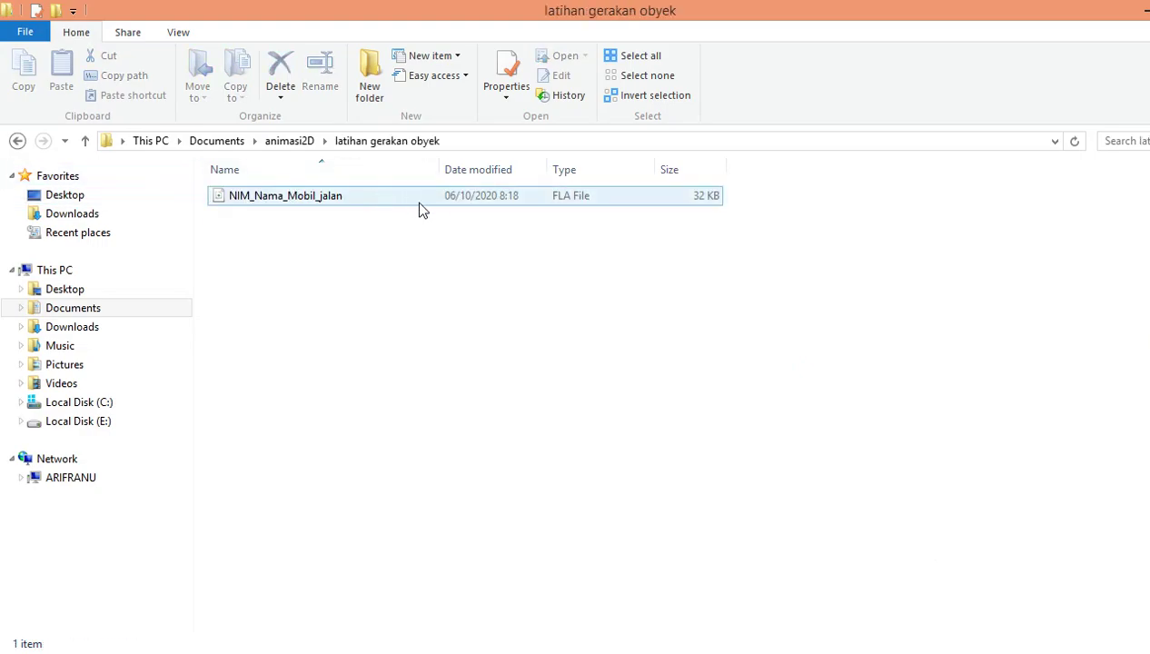
pyautogui.doubleClick(319, 200)
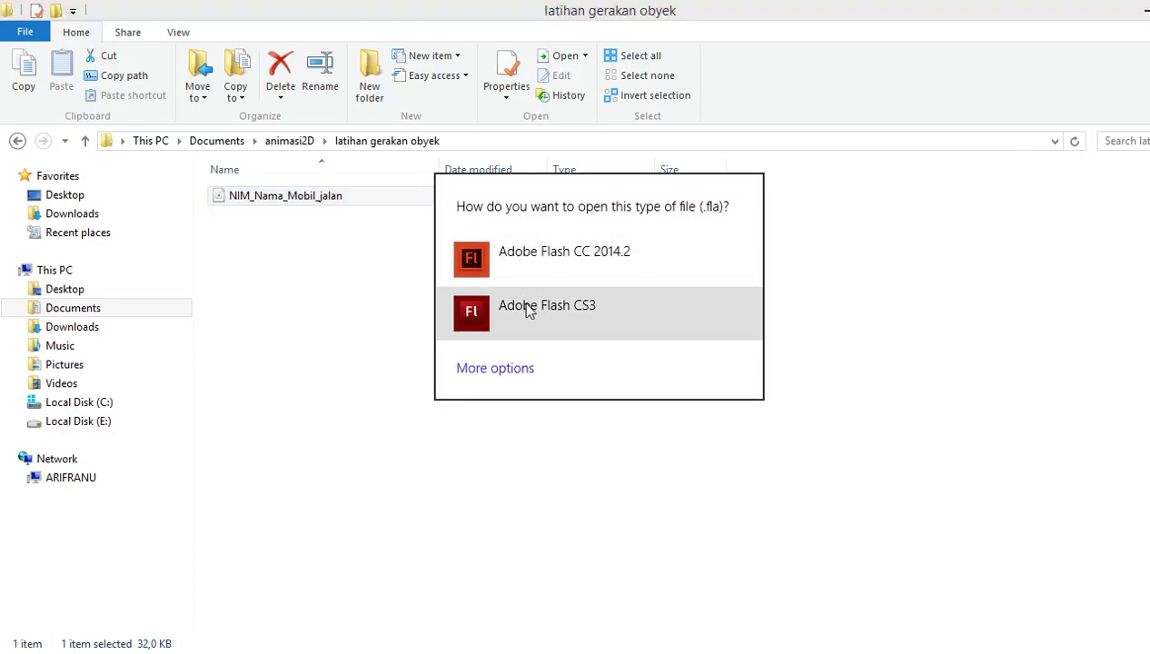
pyautogui.click(514, 368)
pyautogui.scroll(-2, 541, 392)
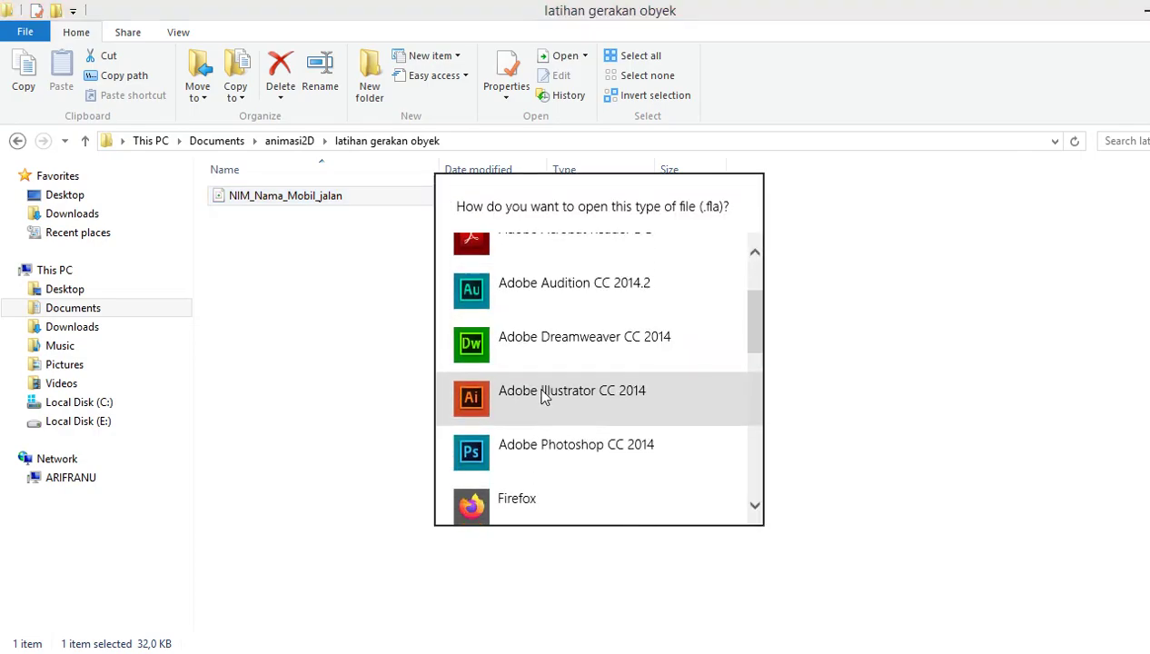
pyautogui.scroll(-4, 542, 395)
pyautogui.scroll(6, 542, 395)
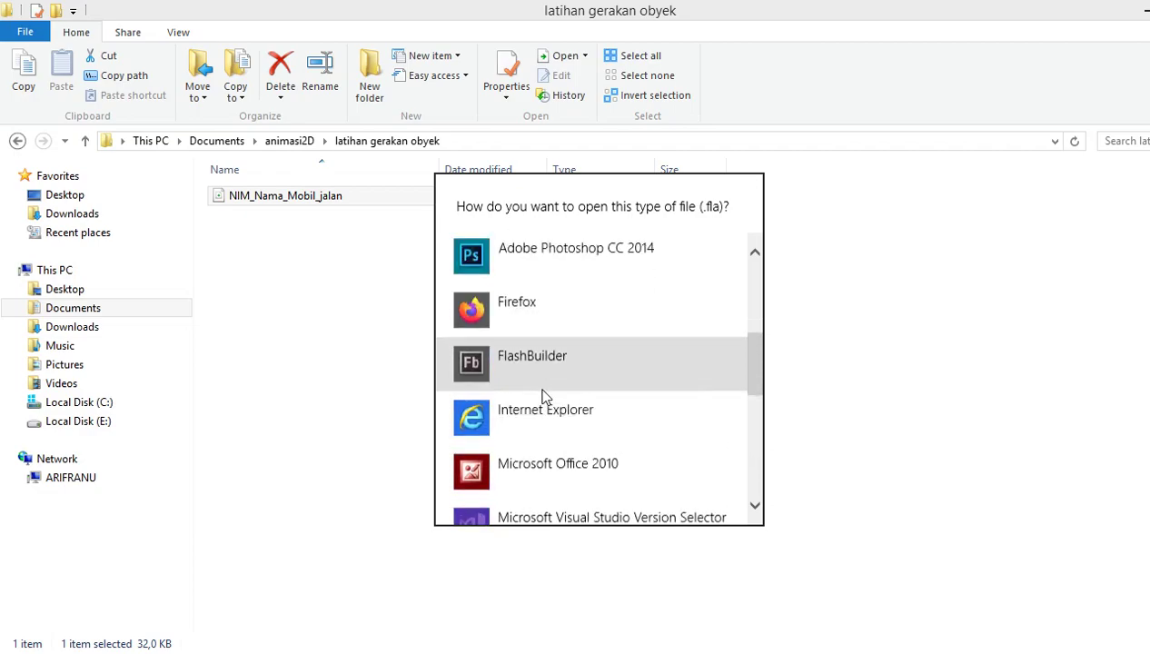
pyautogui.click(306, 332)
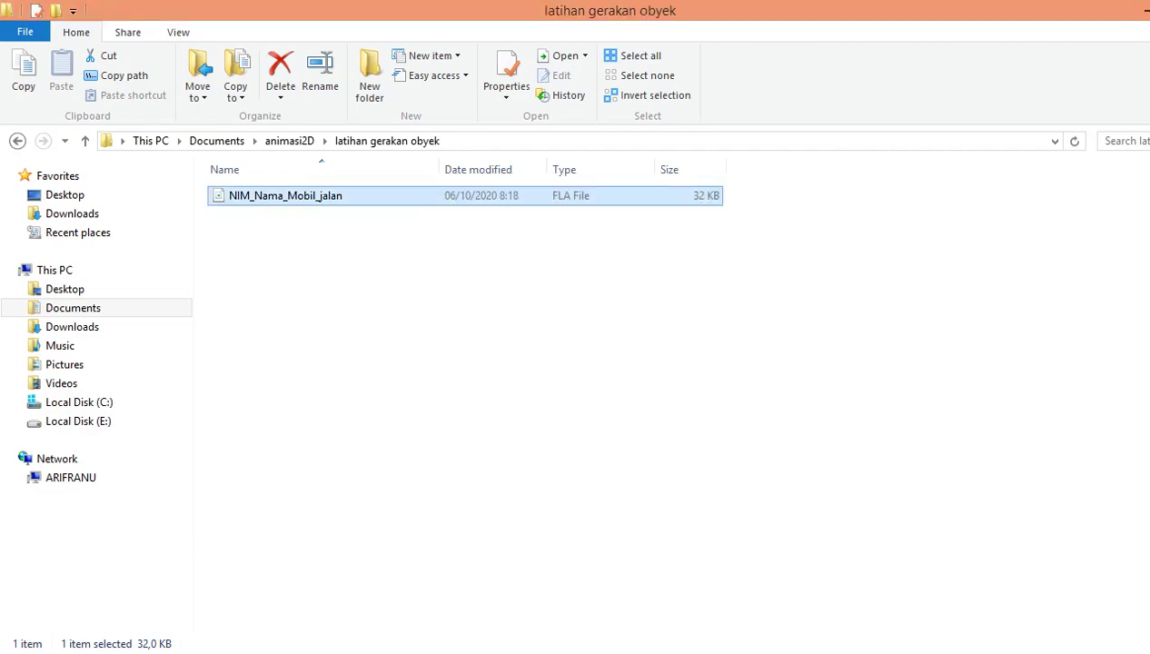